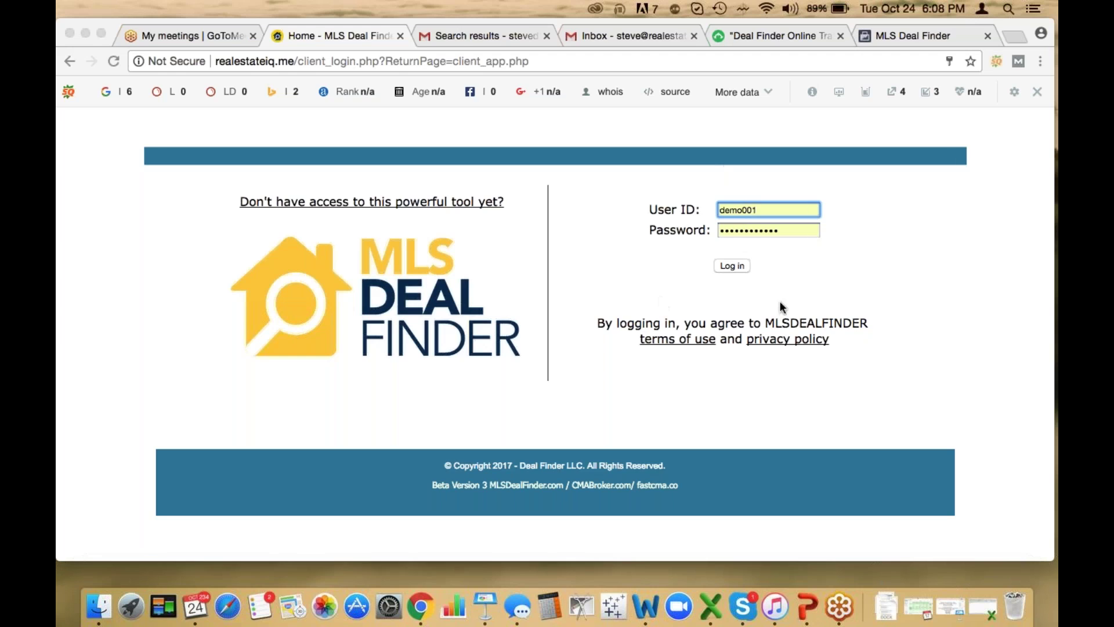
Log in to the MLS Deal Finder account to reach the Available Deals By Discount dashboard
left_click(731, 265)
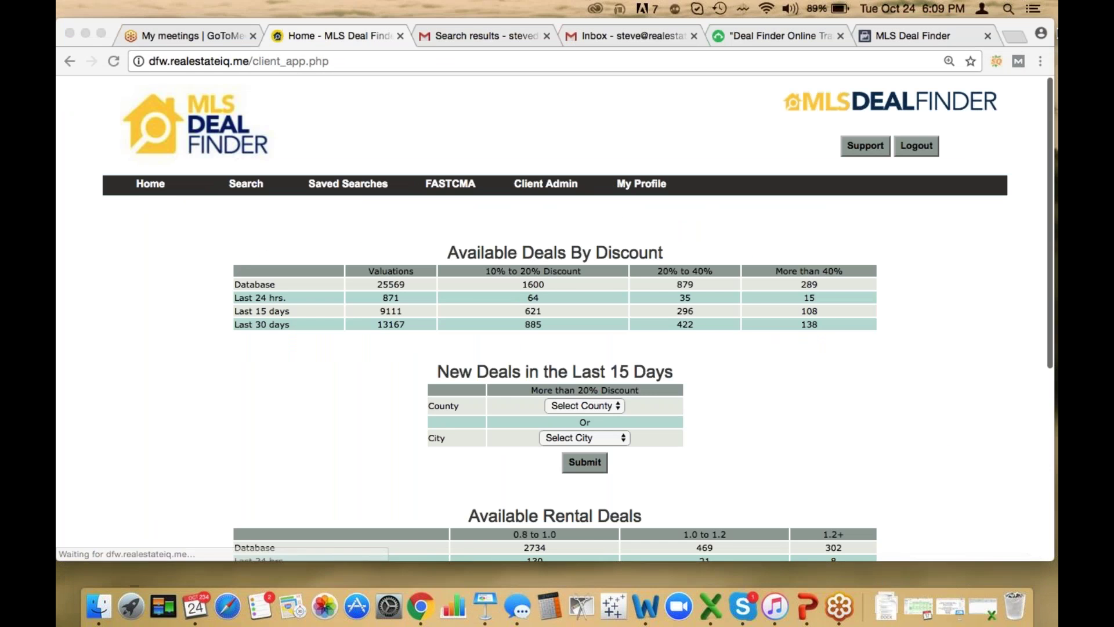
Open the Real Estate IQ support help site and go to its Calculators page
left_click(860, 148)
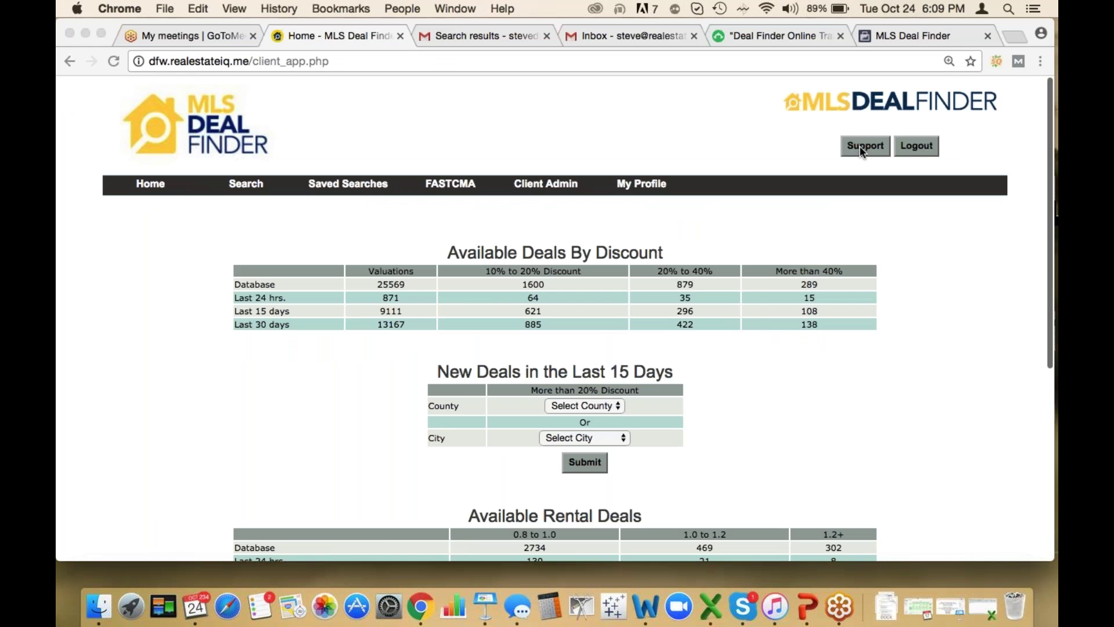
left_click(860, 149)
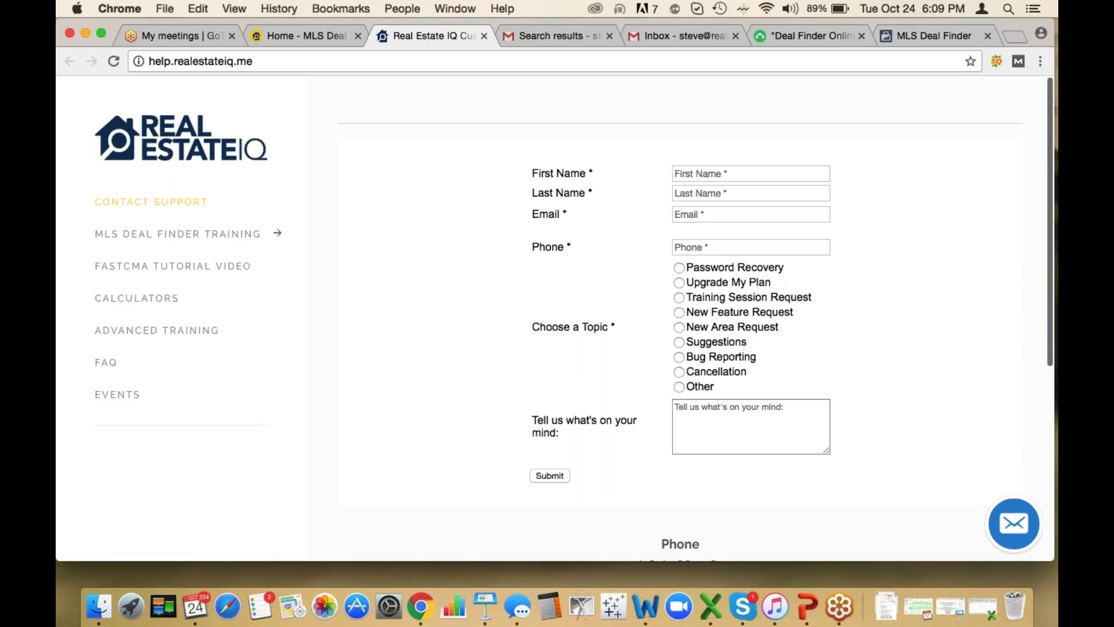
scroll(705, 423, "down", 3)
scroll(705, 423, "up", 3)
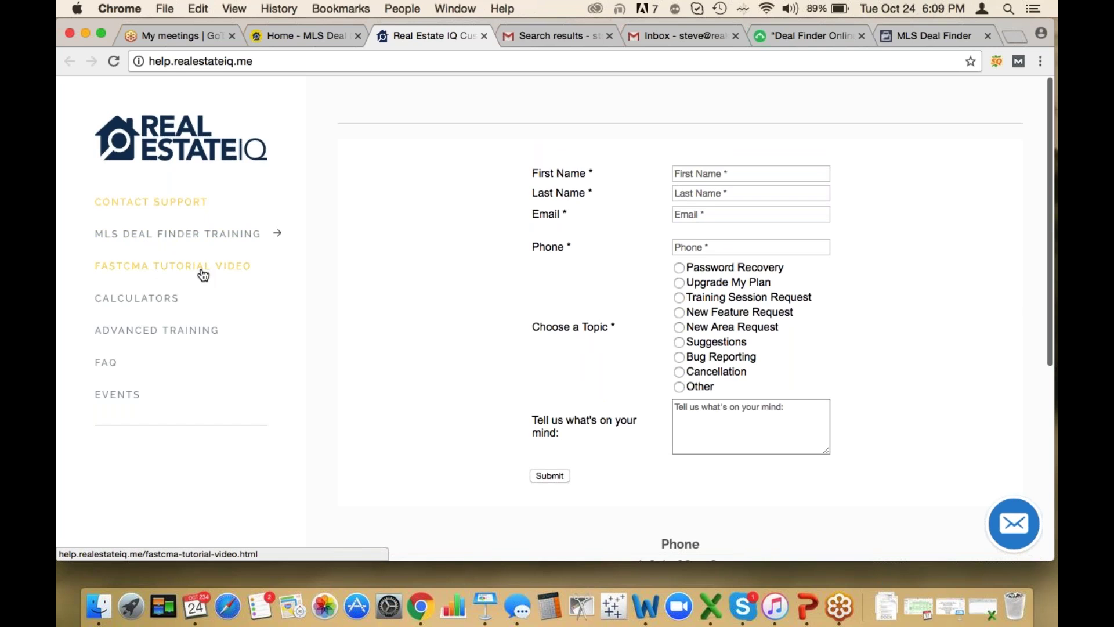
left_click(146, 303)
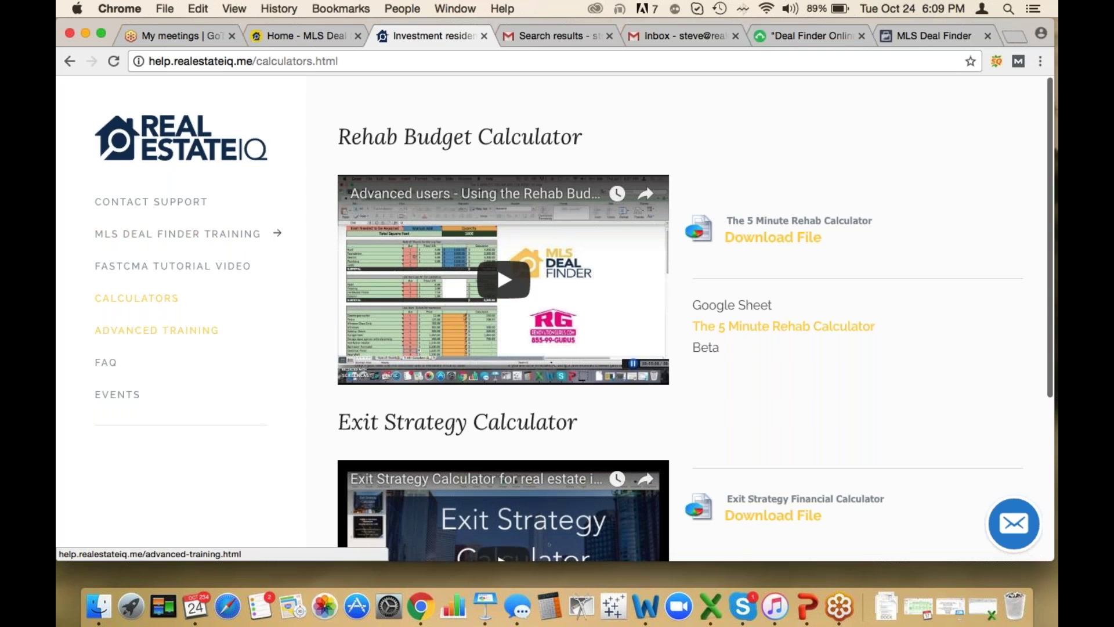
Look through the Advanced Training videos, then open the FastCMA FAQ page
left_click(157, 330)
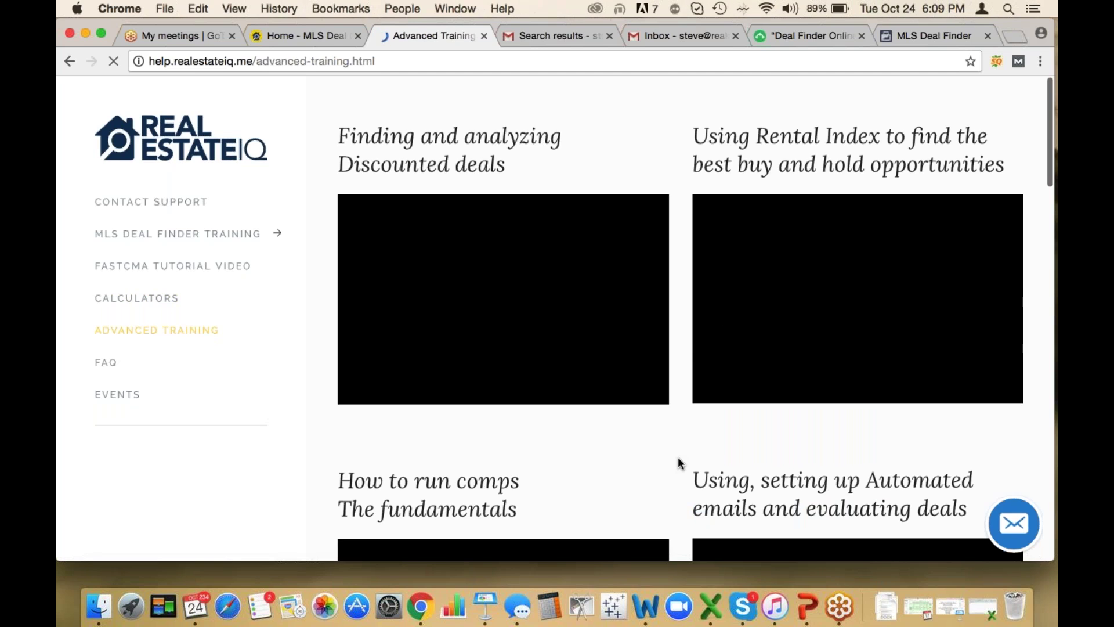
scroll(677, 458, "down", 3)
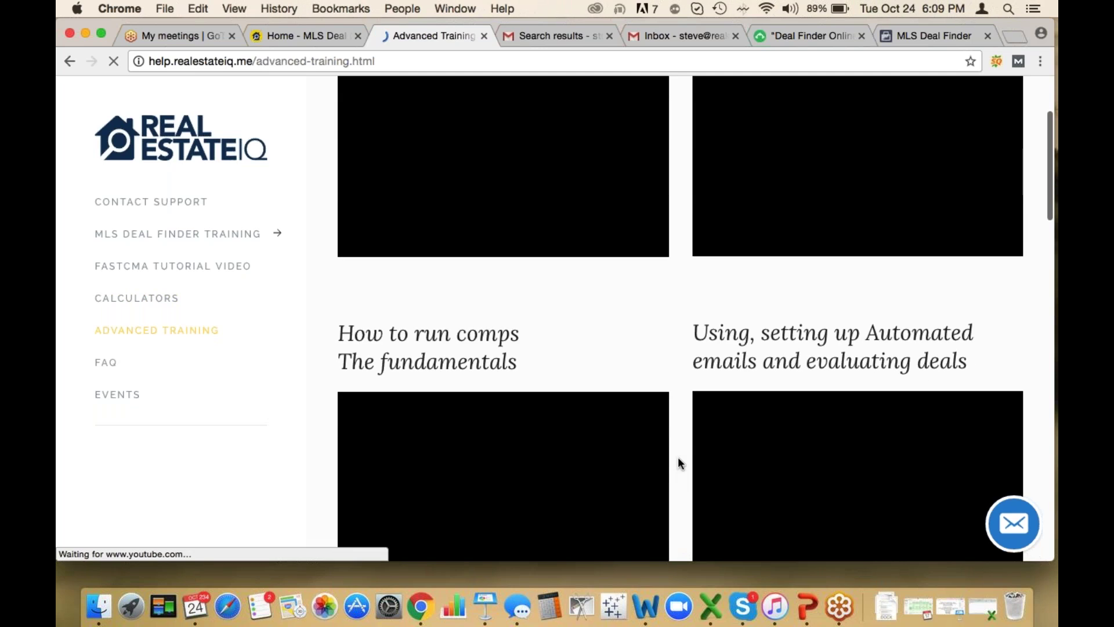
scroll(678, 457, "down", 2)
scroll(678, 457, "down", 3)
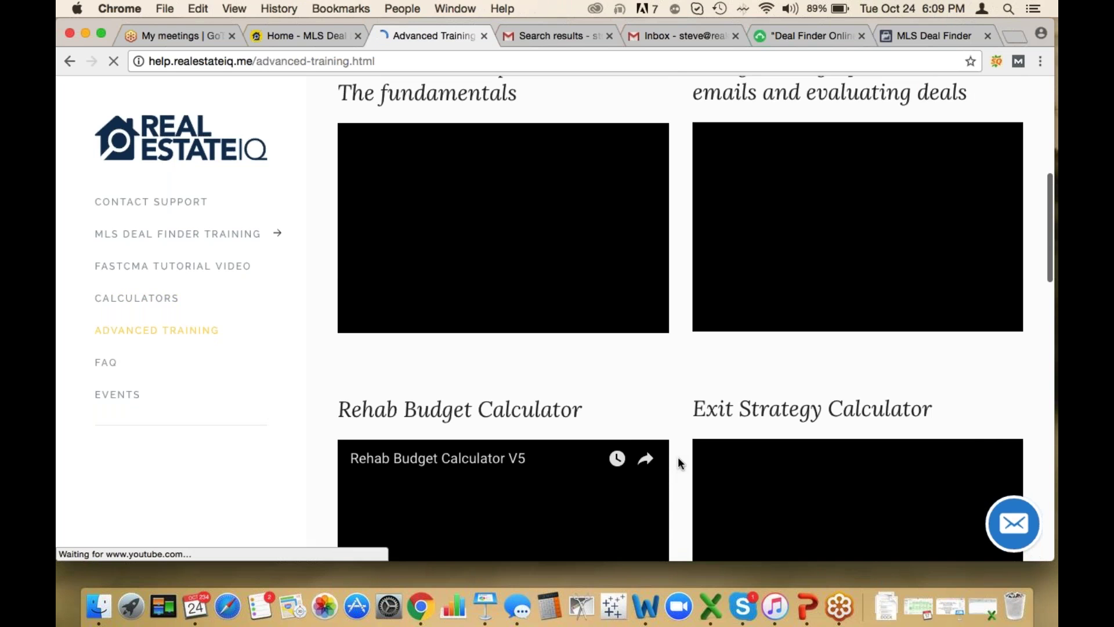
scroll(678, 458, "down", 4)
scroll(678, 458, "down", 5)
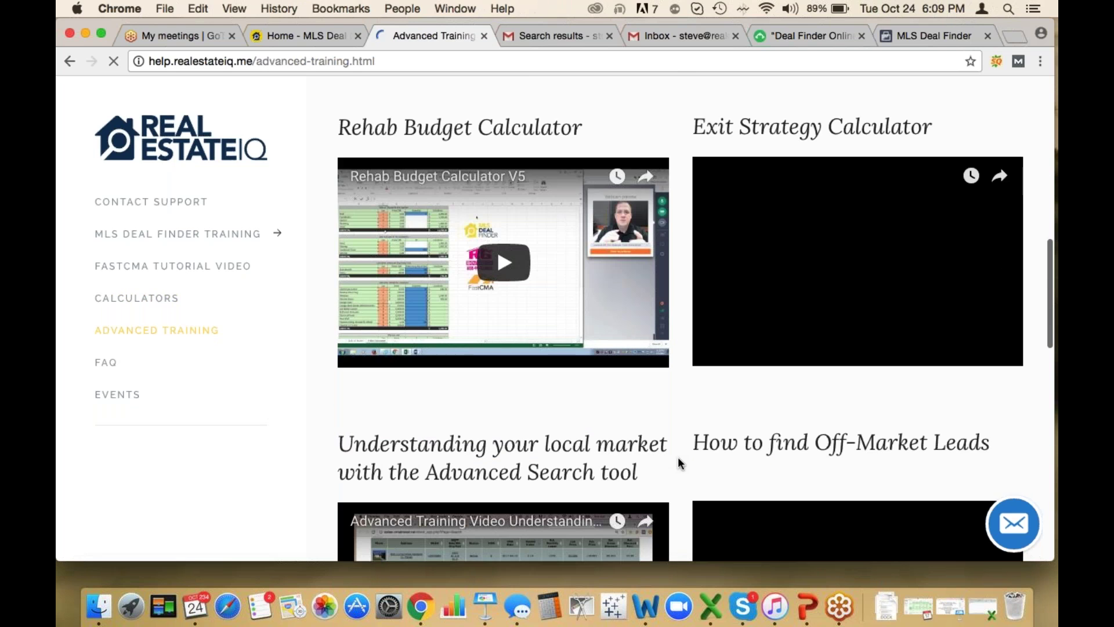
scroll(676, 477, "down", 1)
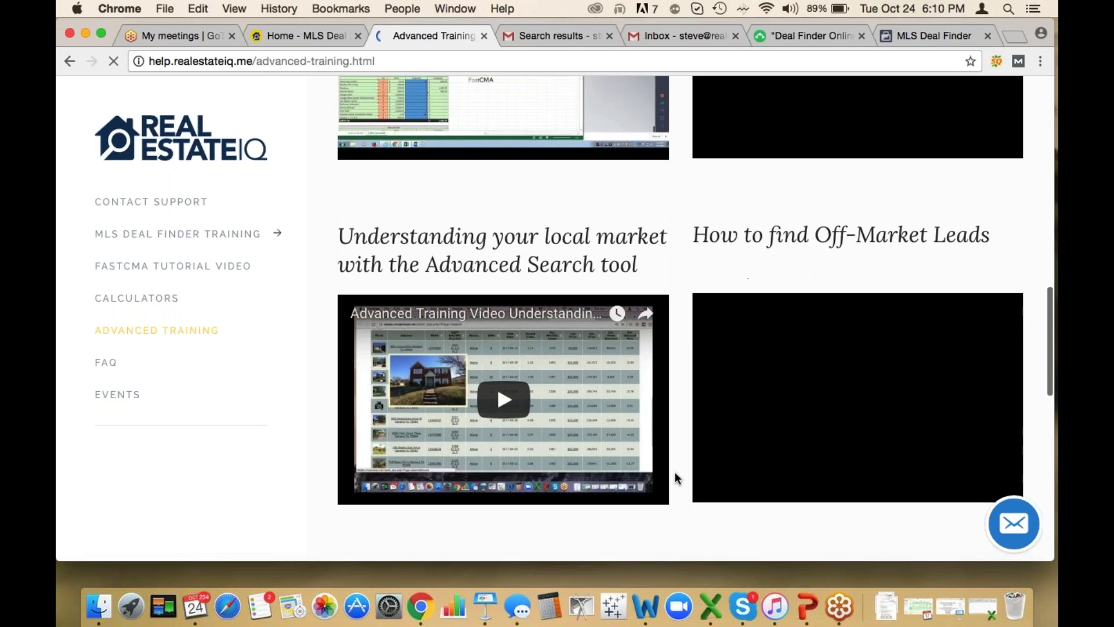
scroll(676, 478, "down", 2)
scroll(675, 472, "down", 1)
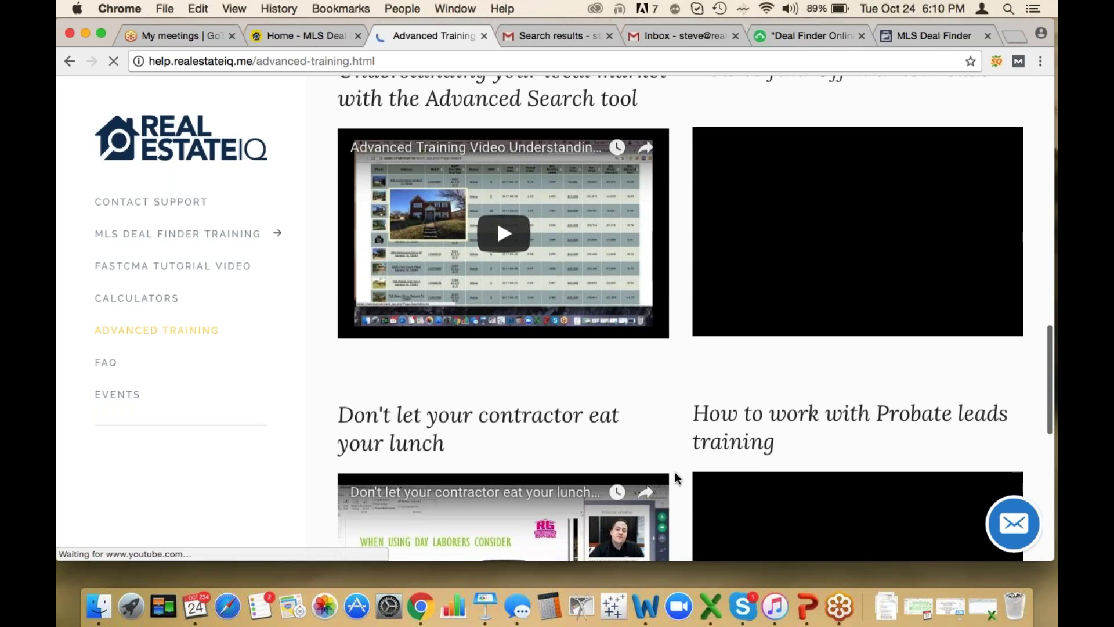
scroll(681, 514, "down", 2)
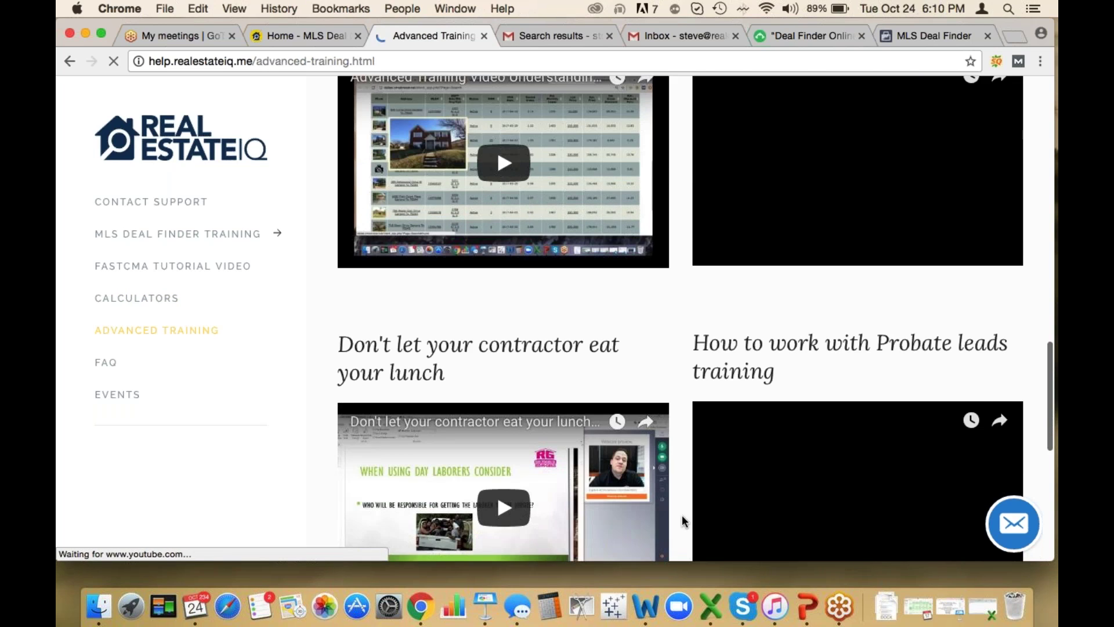
scroll(681, 514, "down", 4)
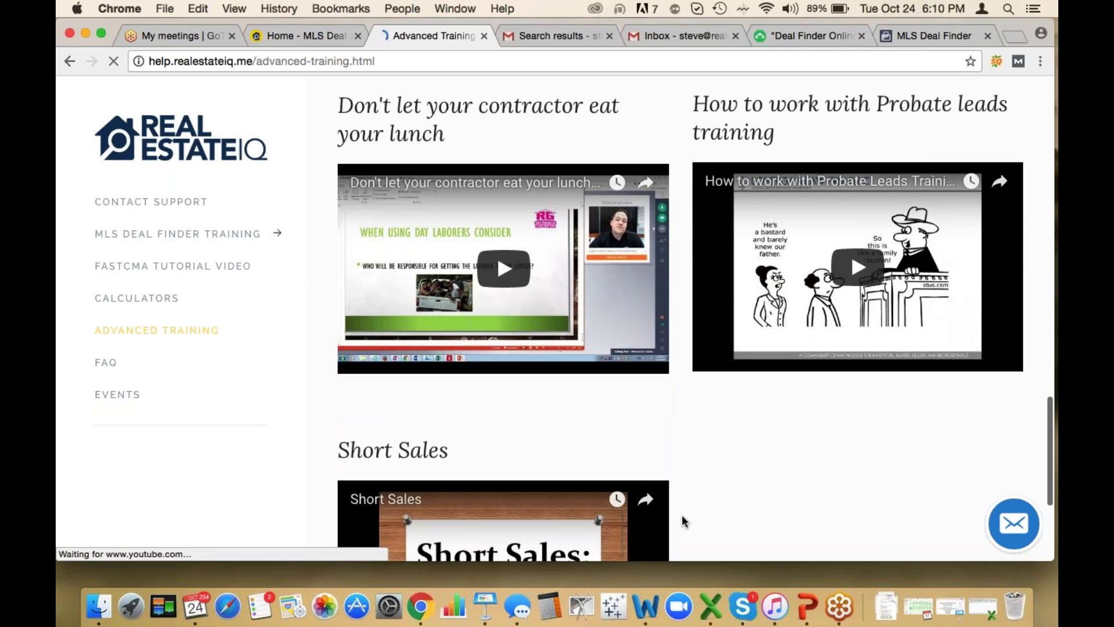
scroll(682, 517, "down", 2)
scroll(682, 516, "down", 1)
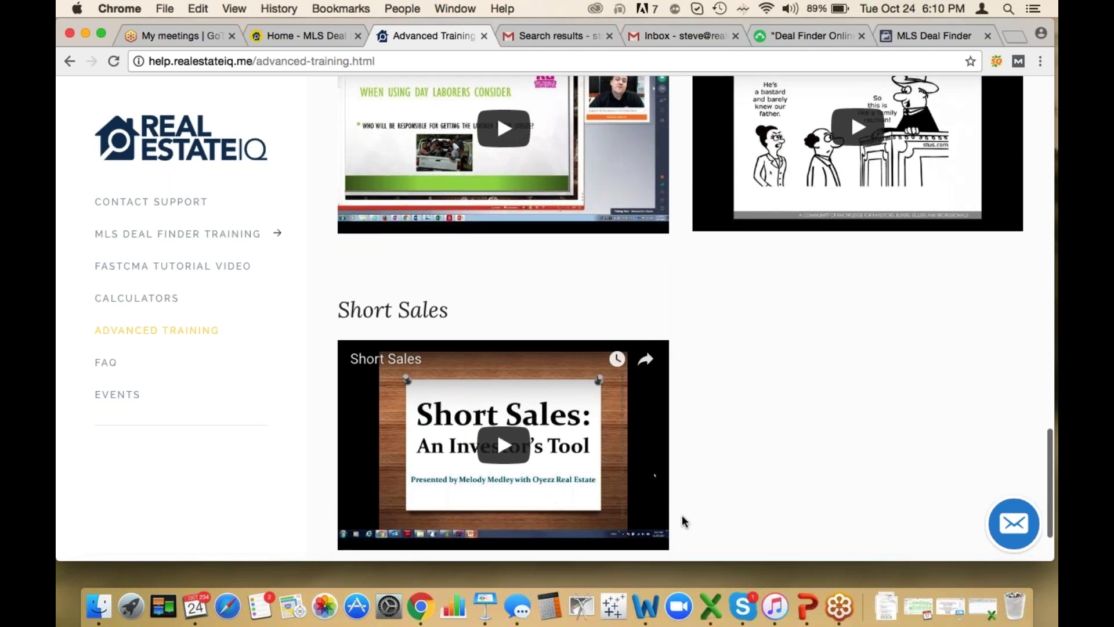
scroll(681, 514, "down", 1)
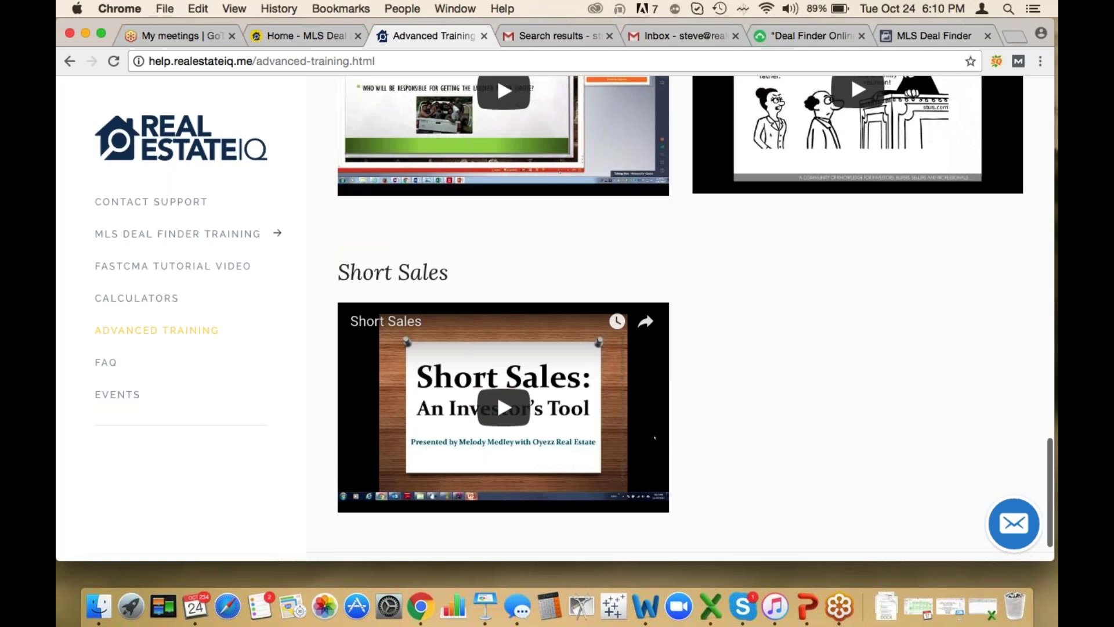
scroll(793, 378, "down", 1)
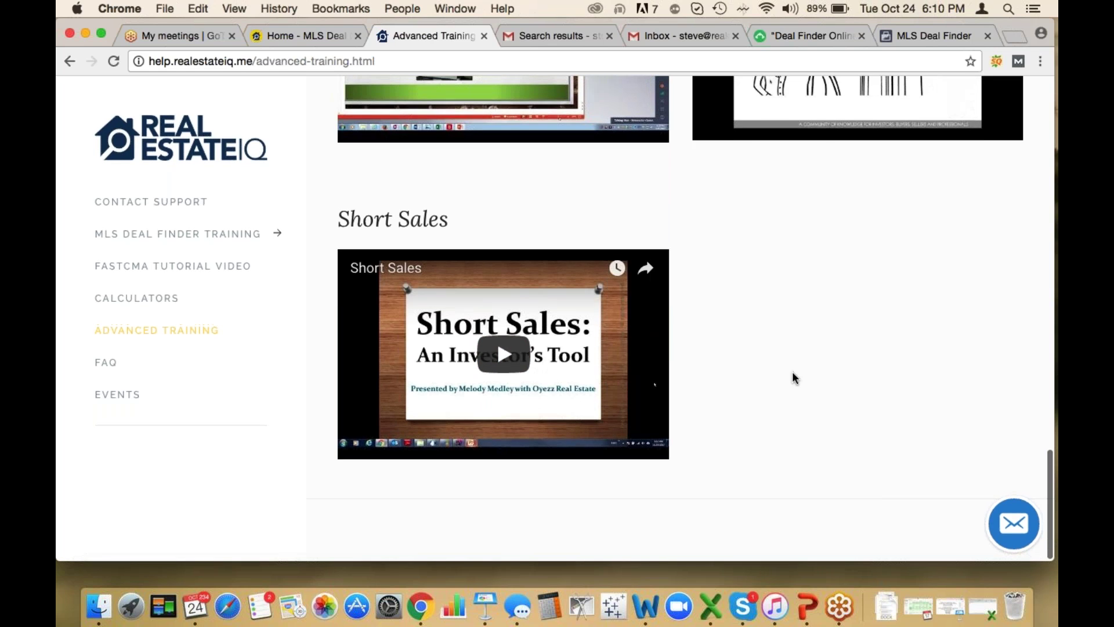
scroll(794, 378, "up", 1)
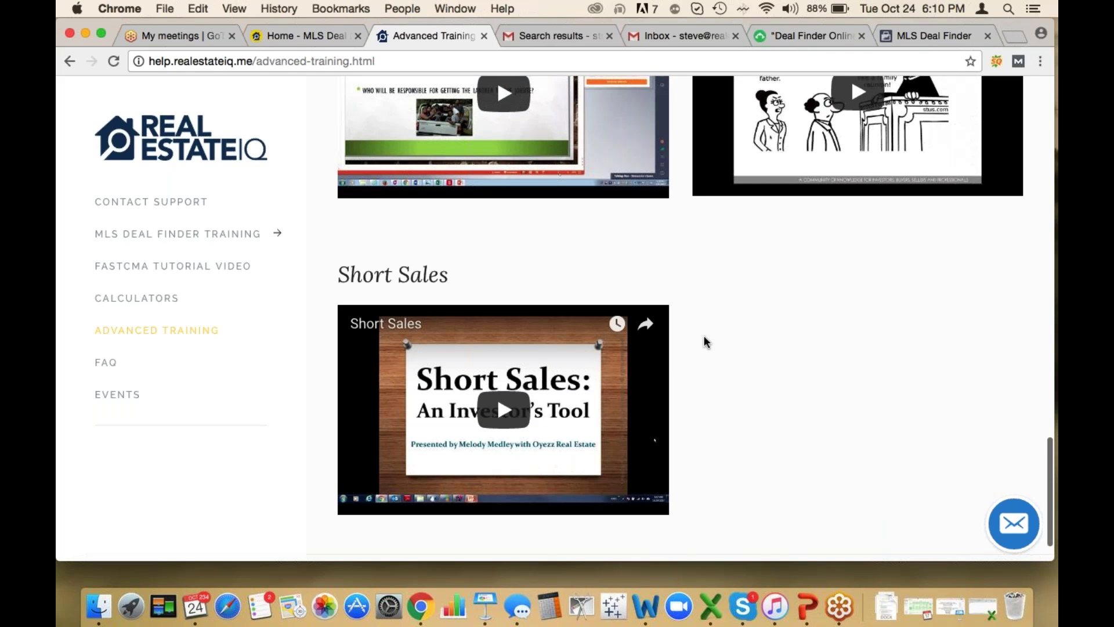
left_click(104, 368)
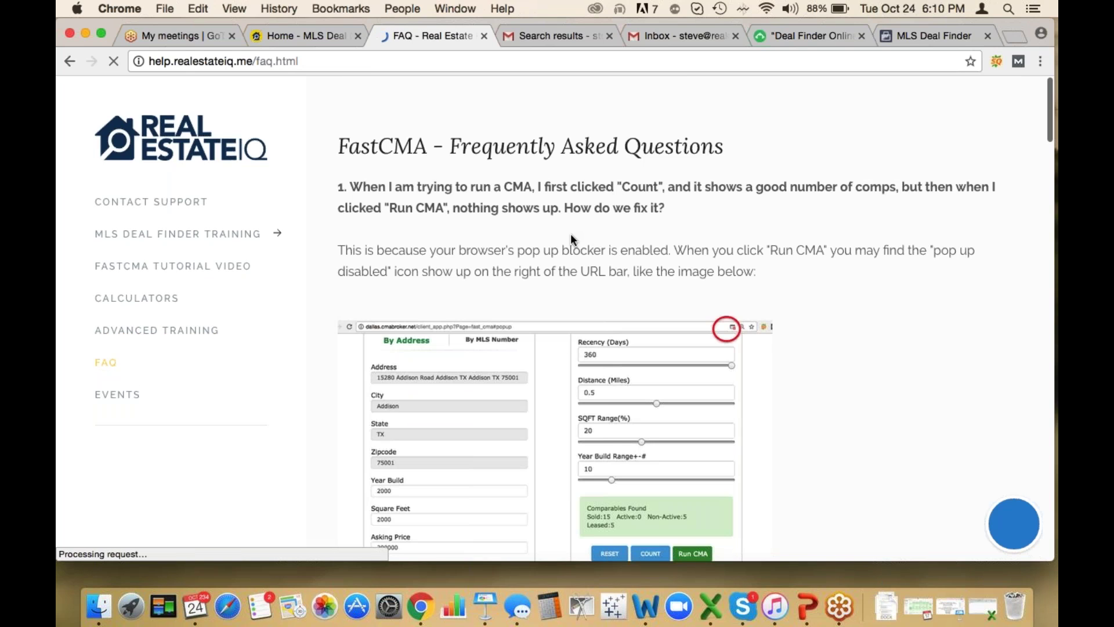
Open the DFW FastCMA address lookup with an empty Address field, then go to the Gmail leads search
left_click(292, 36)
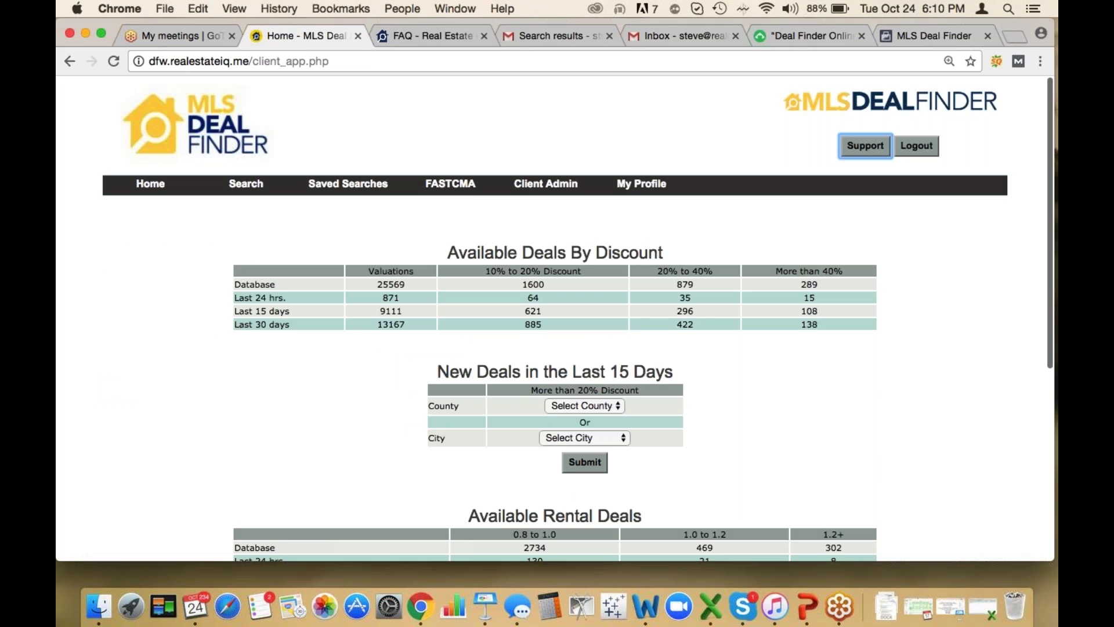
mouse_move(451, 184)
left_click(453, 220)
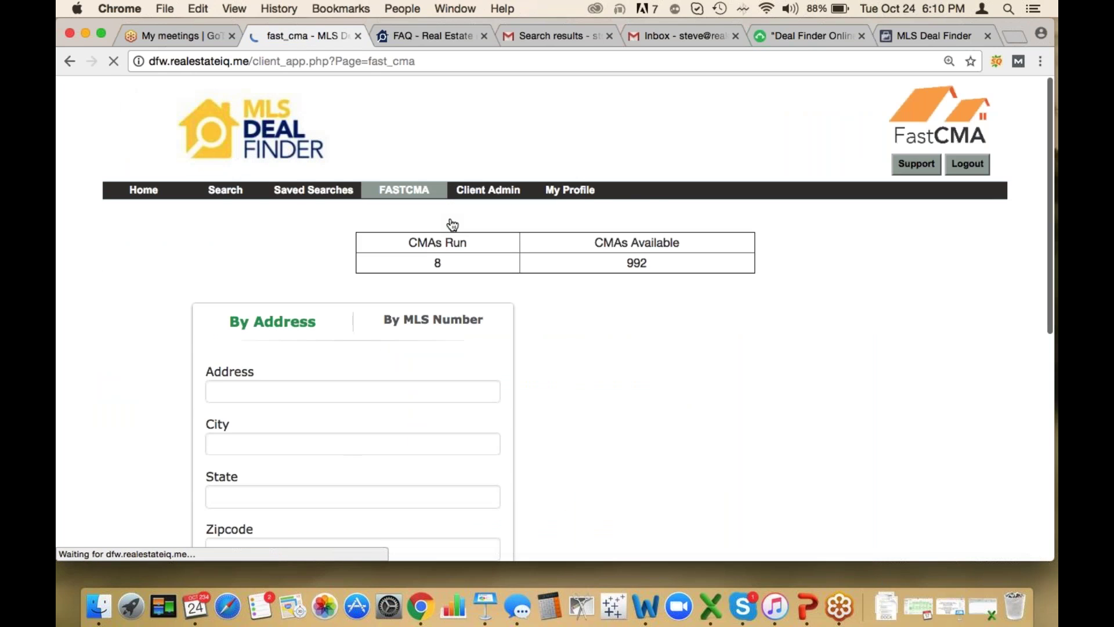
scroll(541, 444, "down", 3)
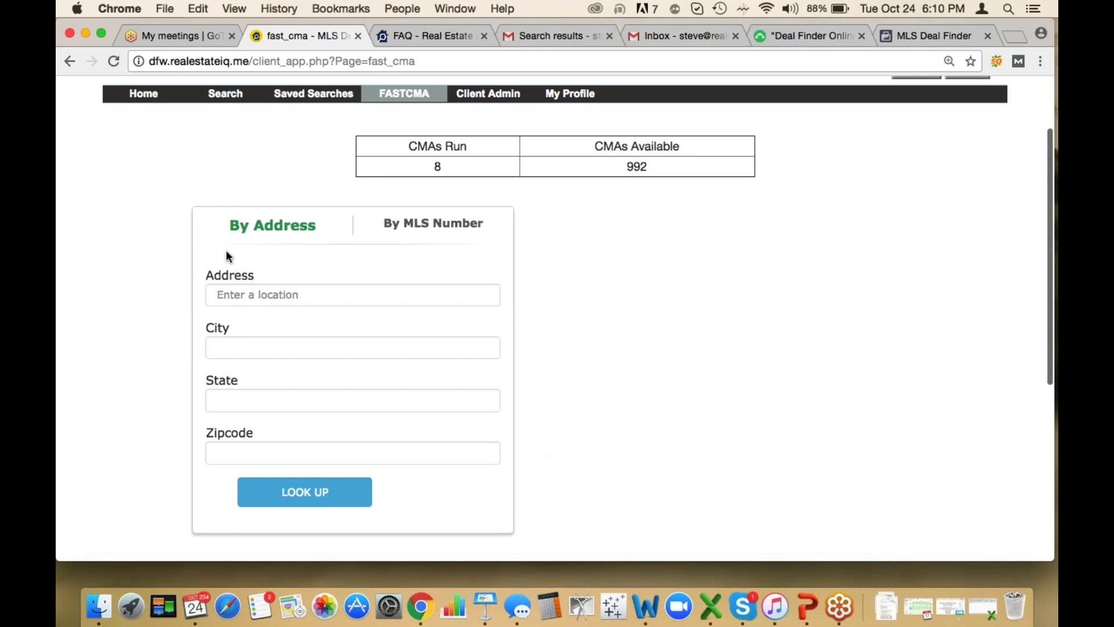
left_click(280, 295)
type("5724")
key("BackSpace")
key("BackSpace")
key("BackSpace")
key("BackSpace")
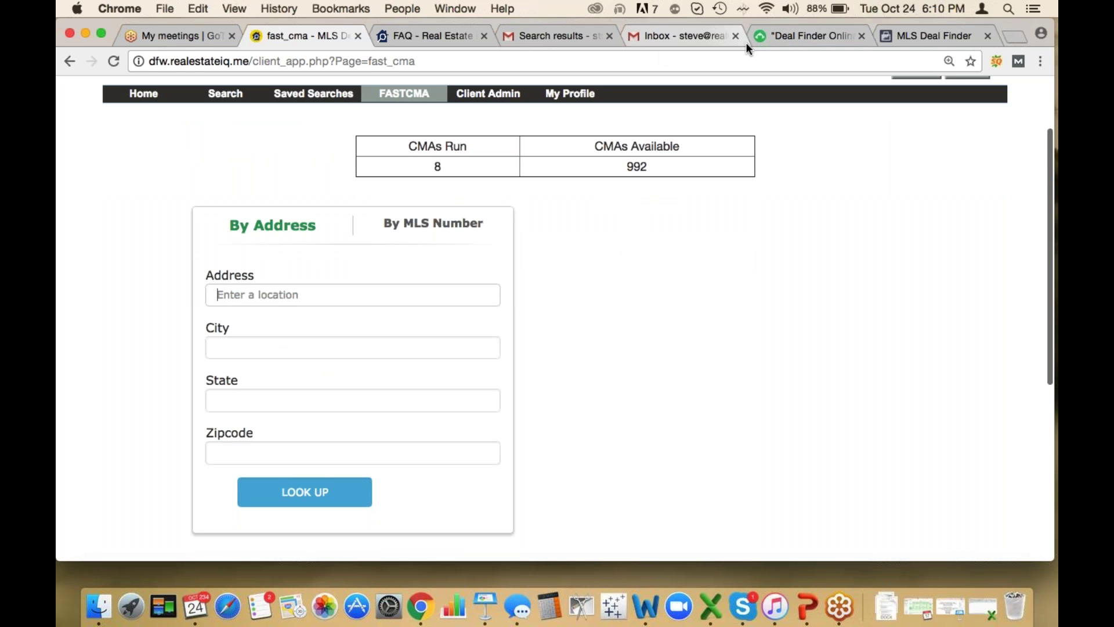
left_click(565, 36)
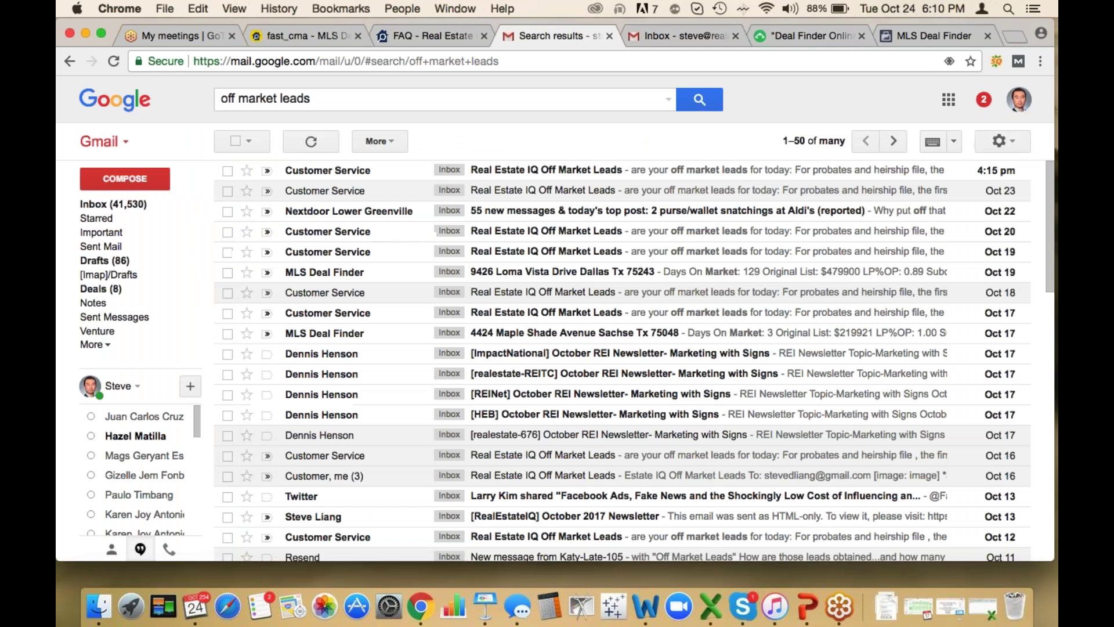
Open the latest Off Market Leads email and its Pre-foreclosure November 2017 file
left_click(514, 174)
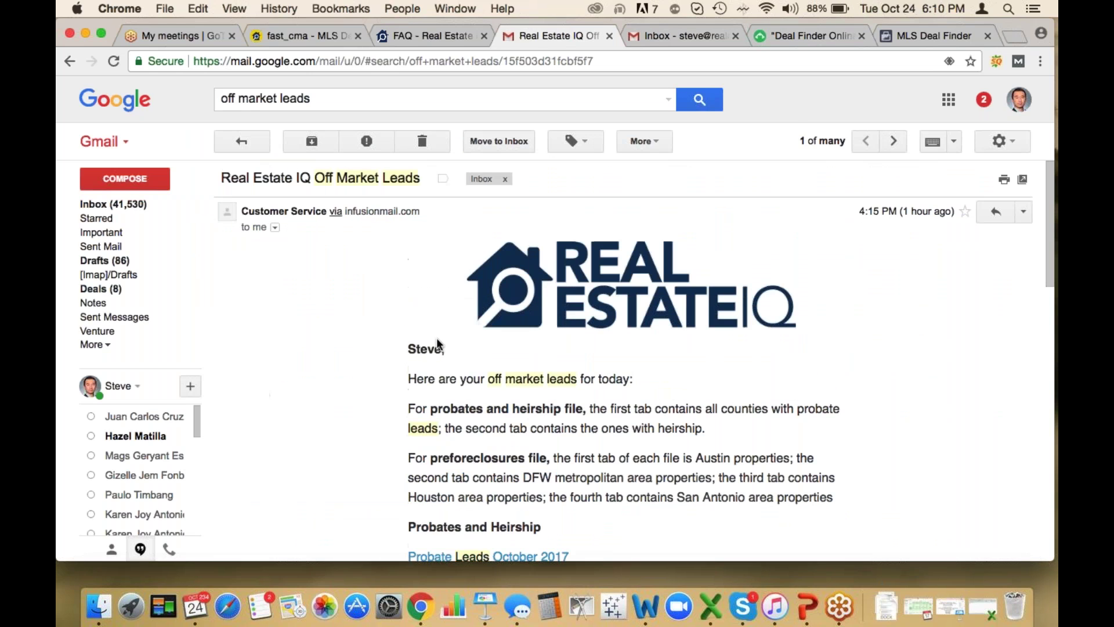
scroll(633, 359, "down", 8)
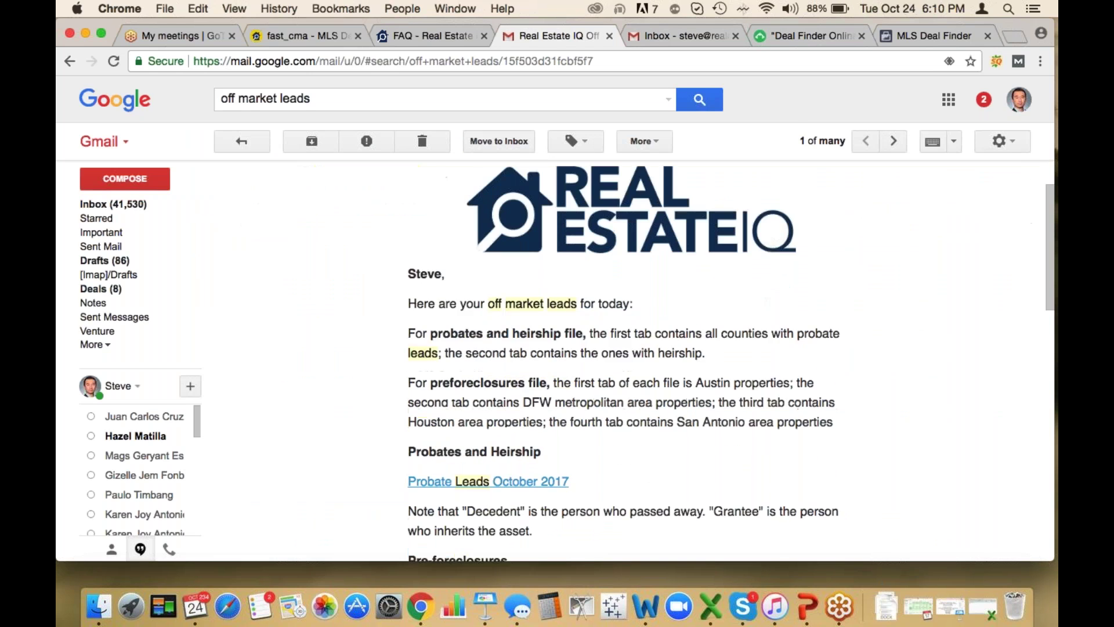
scroll(633, 360, "down", 2)
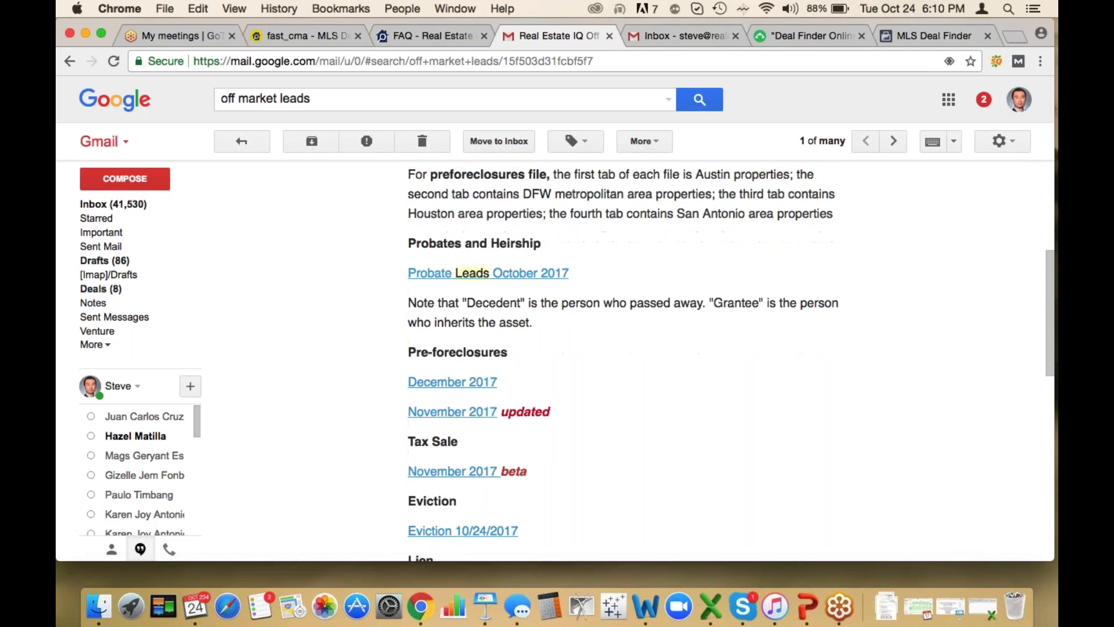
left_click(445, 413)
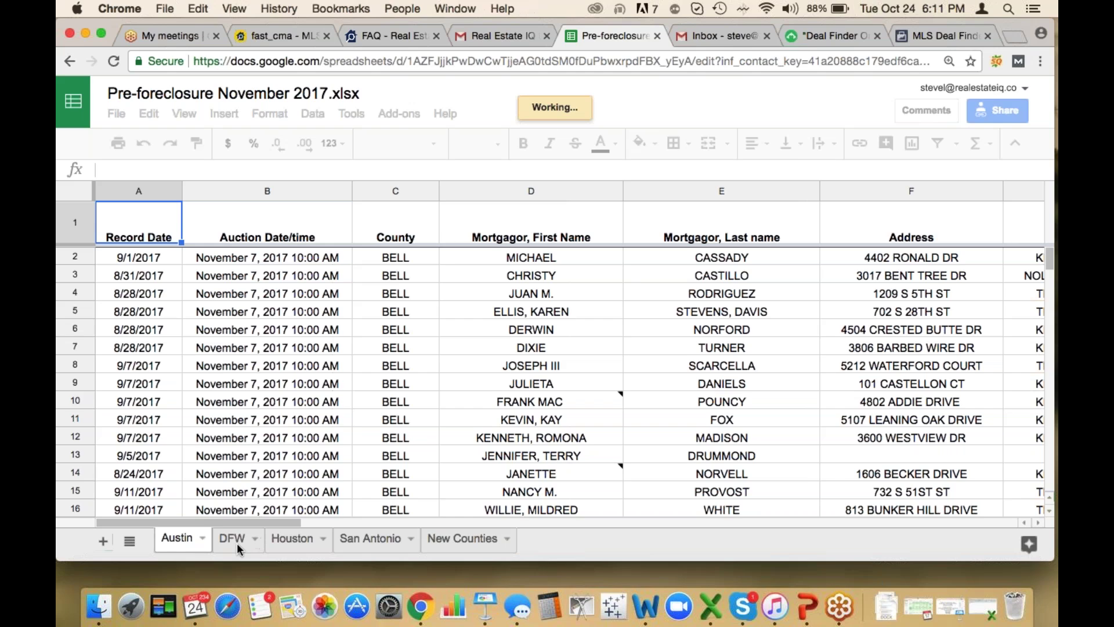
Switch to the DFW sheet and inspect the row 6 pre-foreclosure record
left_click(233, 538)
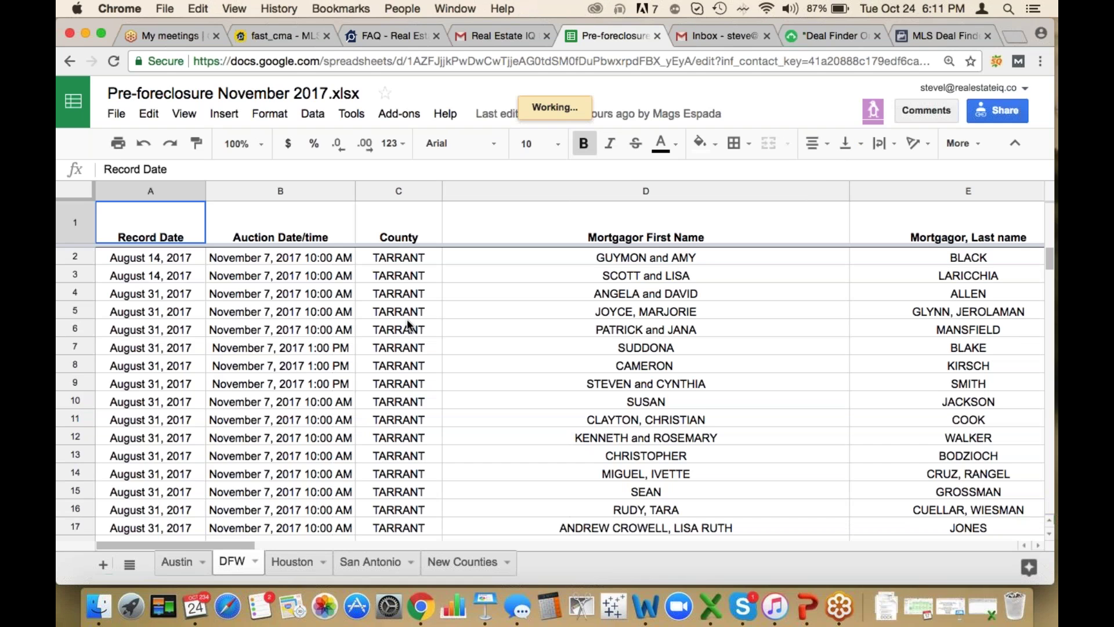
left_click(408, 324)
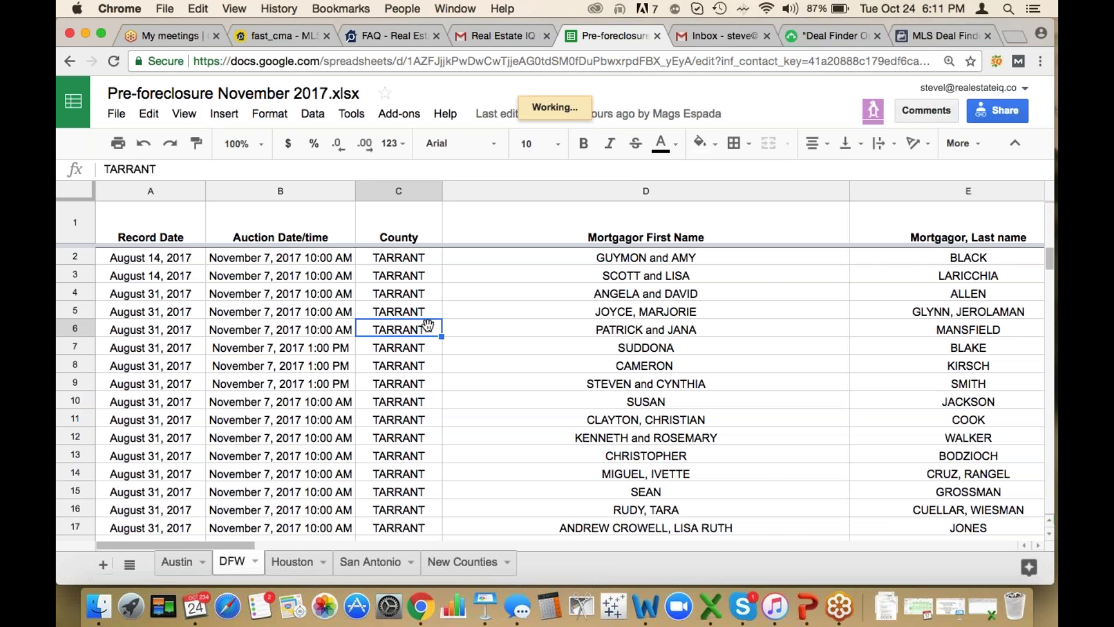
key("Right")
key("Right")
key("Right")
key("Right")
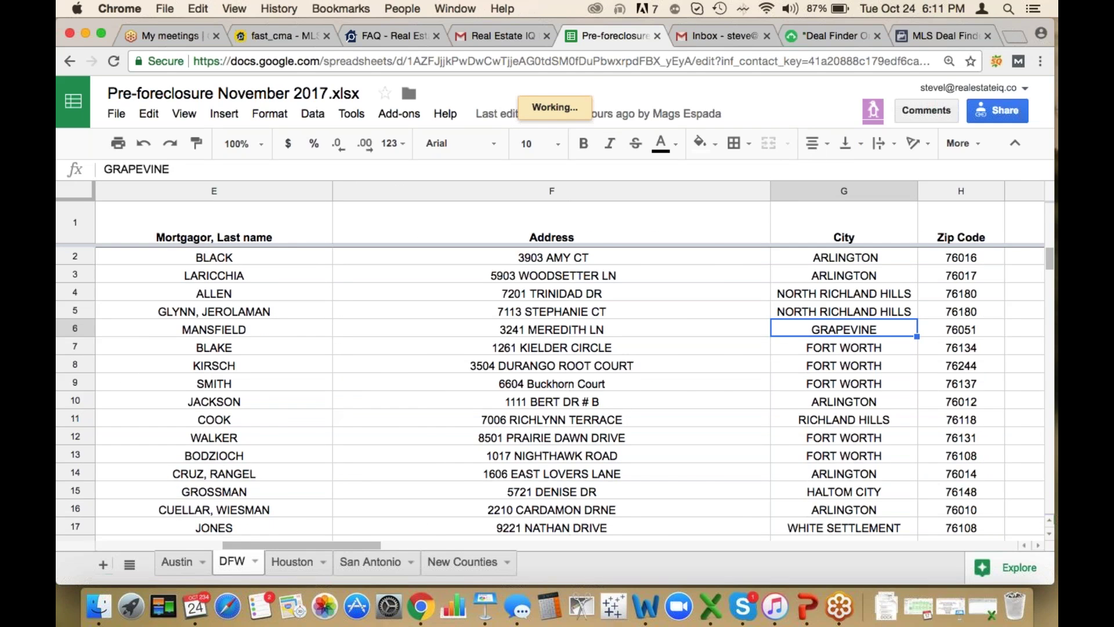
key("Right")
key("Right")
key("Right")
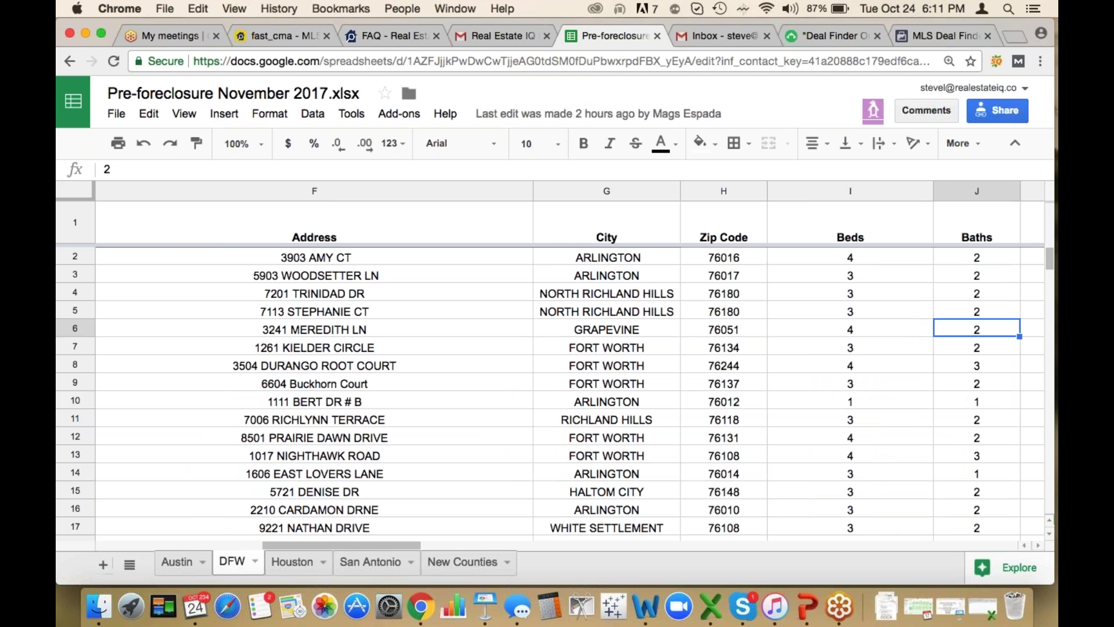
key("Left")
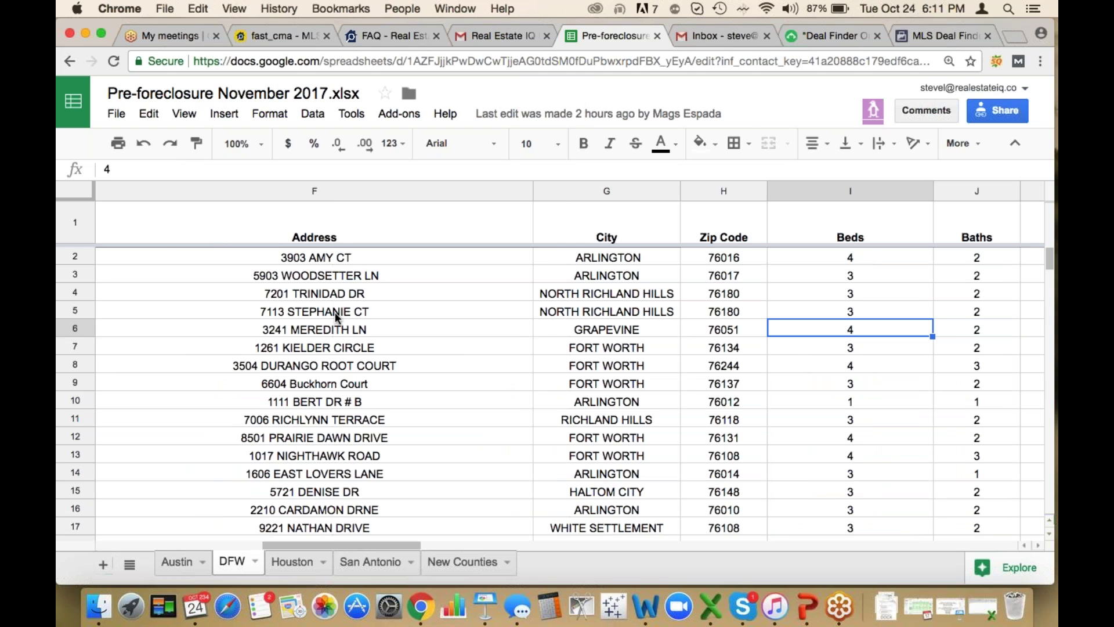
left_click(332, 311)
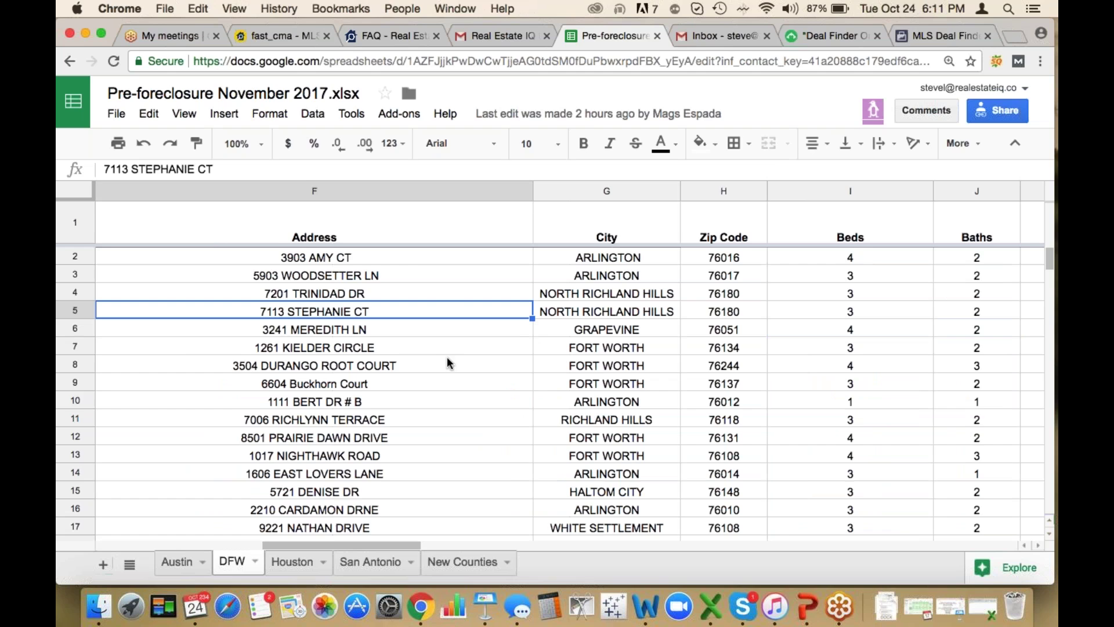
key("super+c")
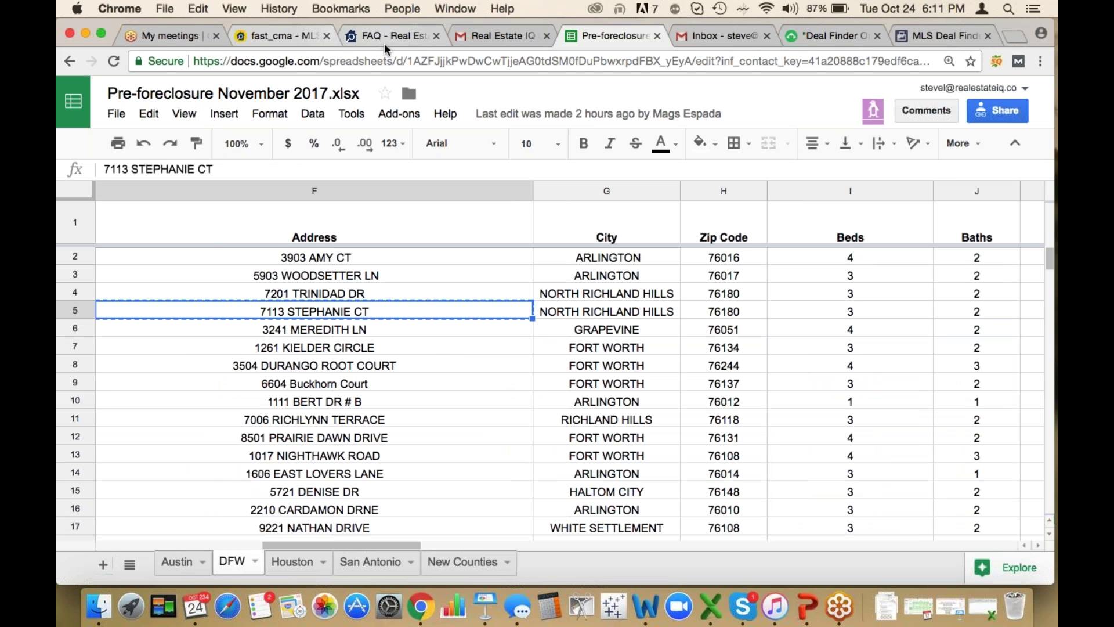
left_click(281, 40)
left_click(296, 299)
key("super+v")
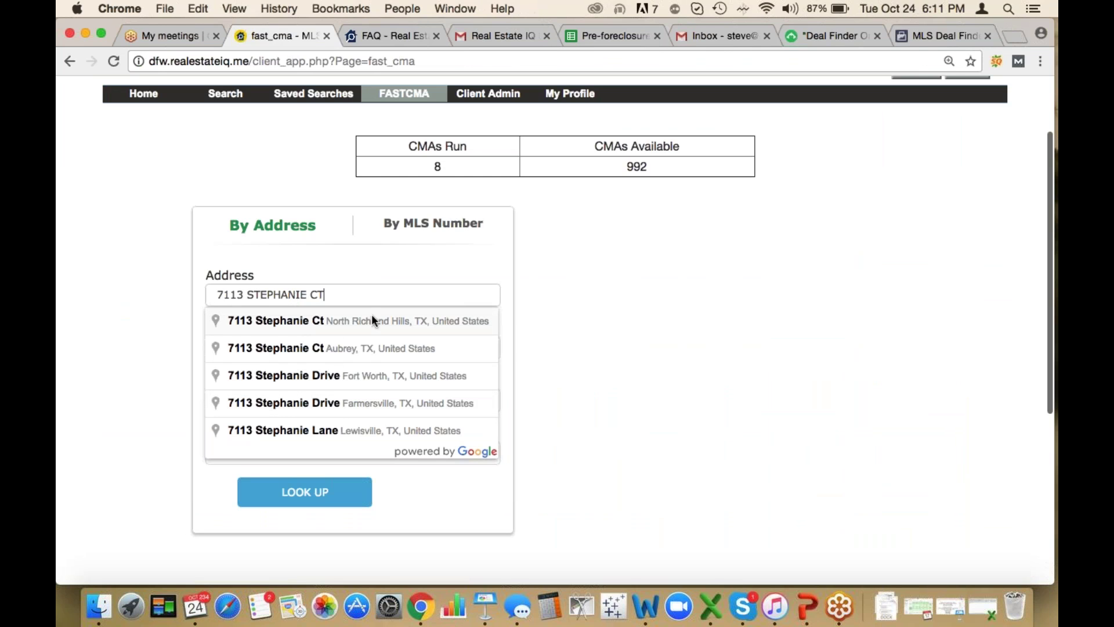
left_click(340, 322)
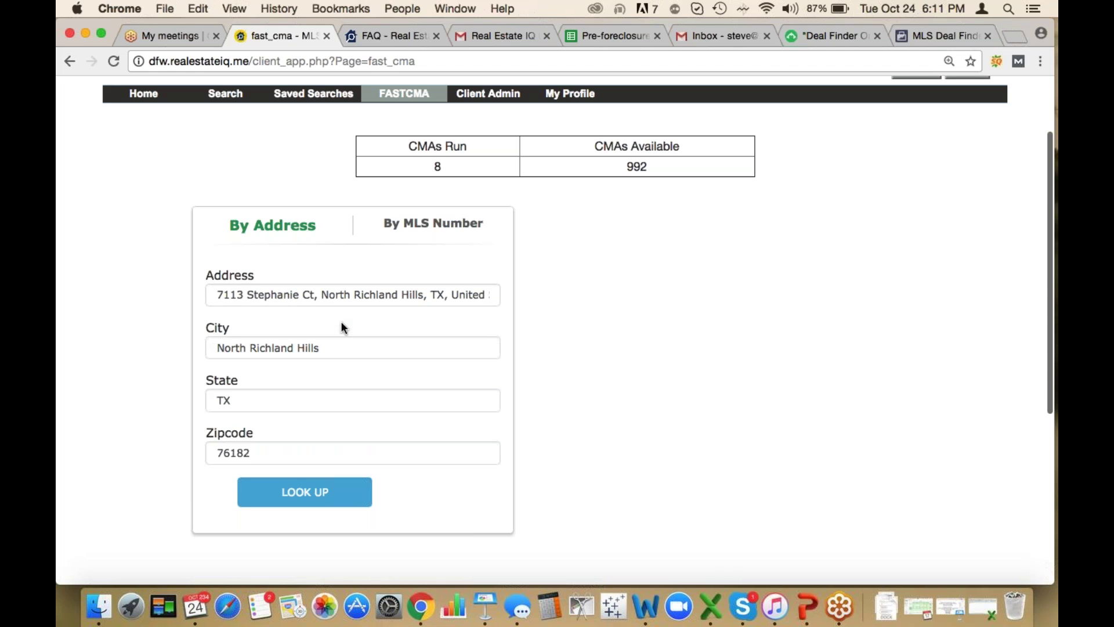
left_click(296, 494)
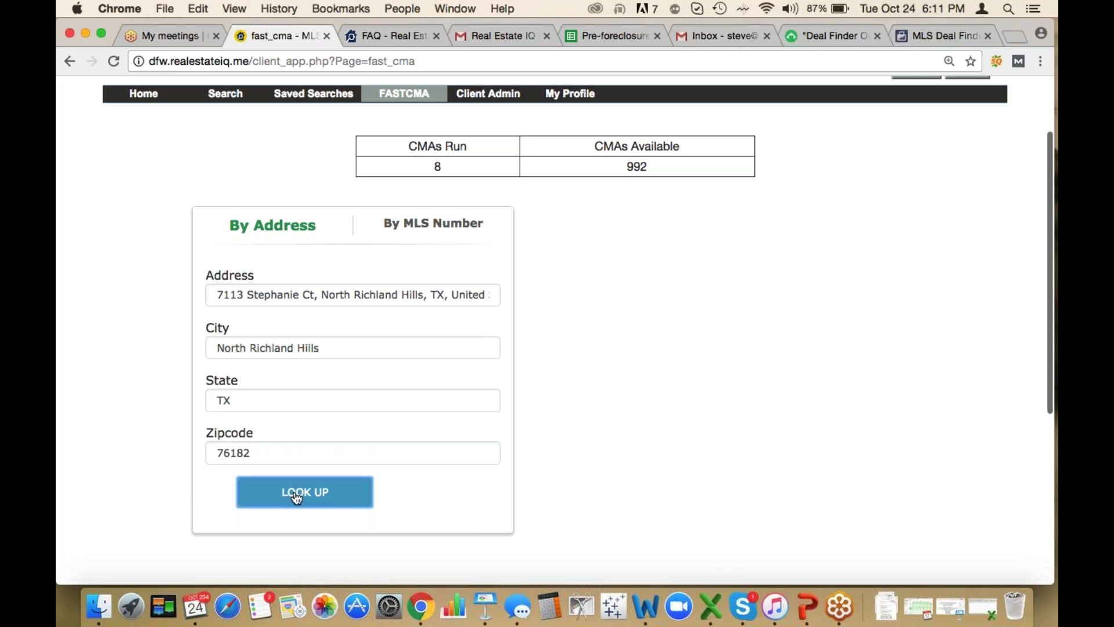
scroll(221, 400, "down", 3)
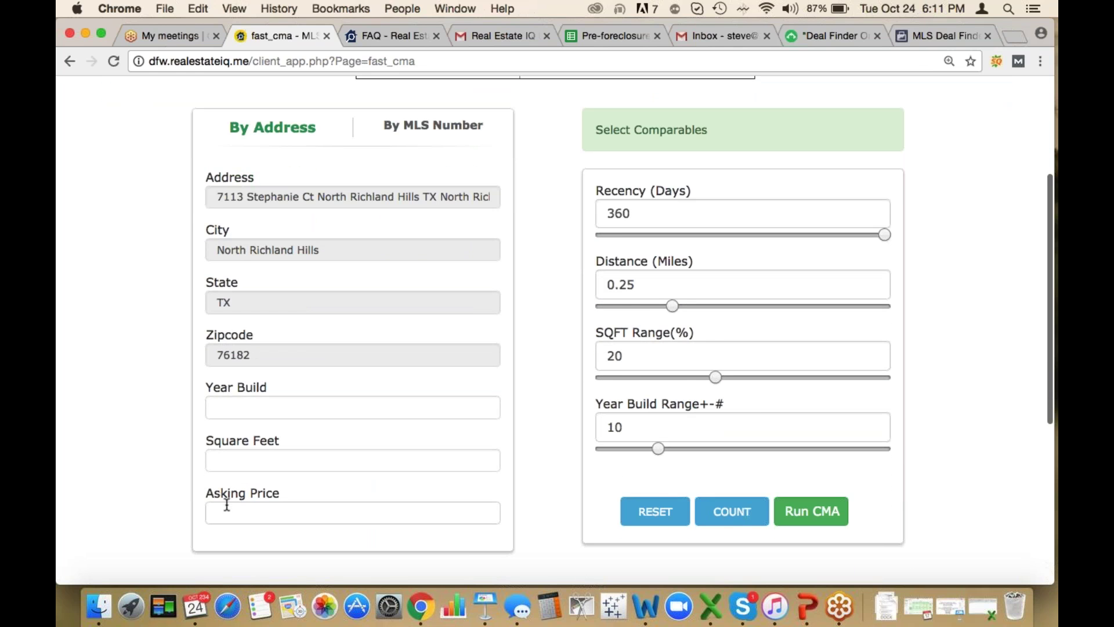
scroll(225, 502, "down", 1)
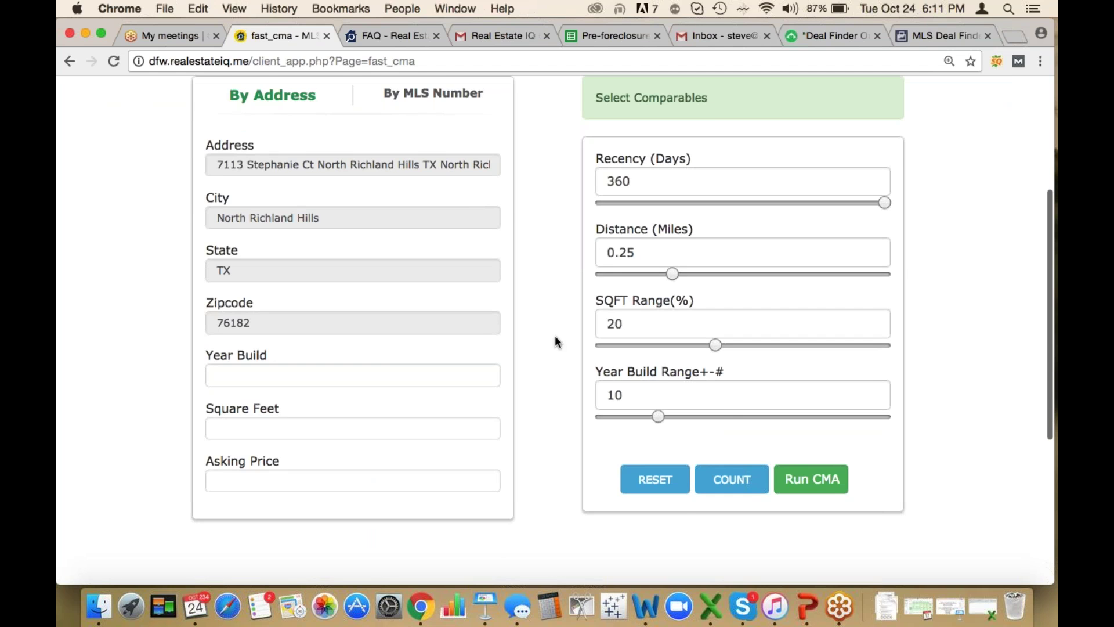
scroll(556, 336, "up", 1)
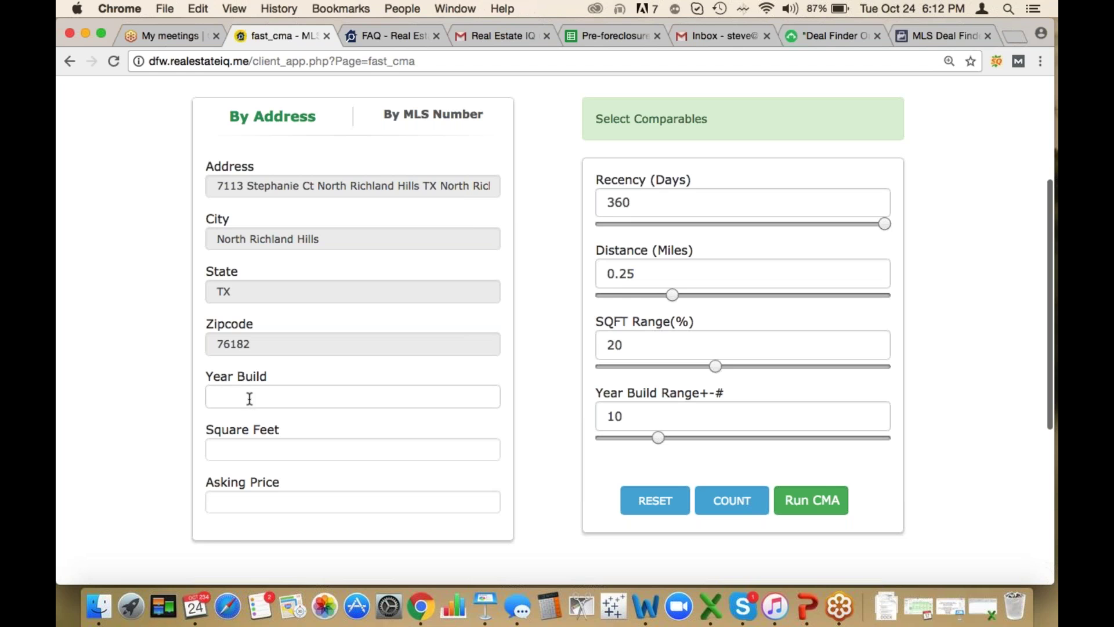
left_click(618, 34)
Read the 990 square feet and 1999 year built from row 5 of the DFW sheet
key("Right")
key("Right")
key("Right")
key("Right")
key("Right")
key("Right")
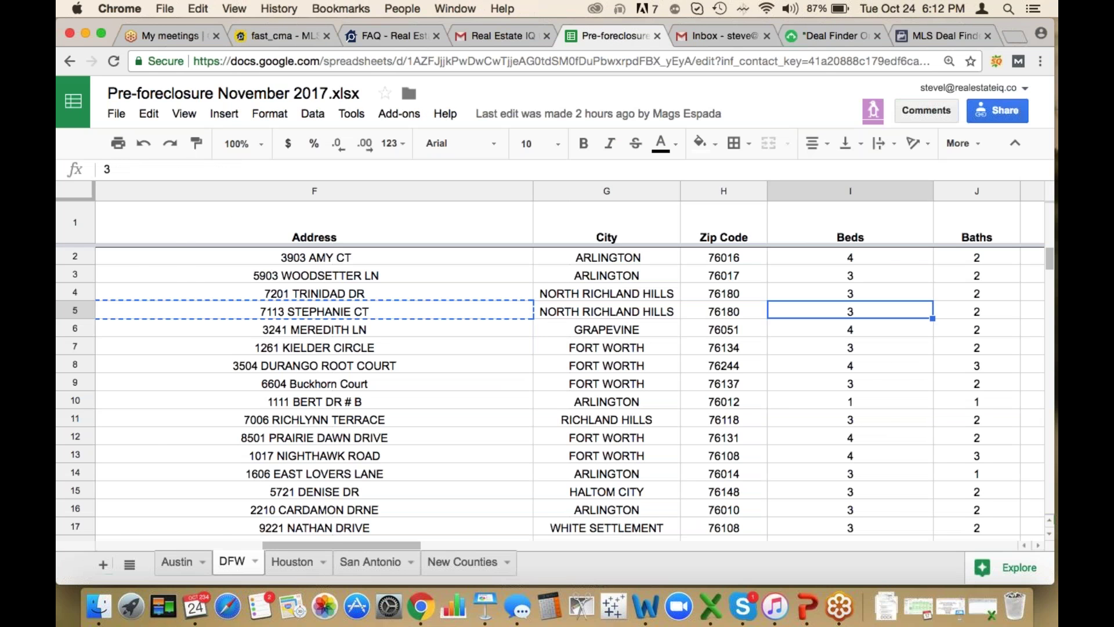
key("Right")
key("Right")
key("Right")
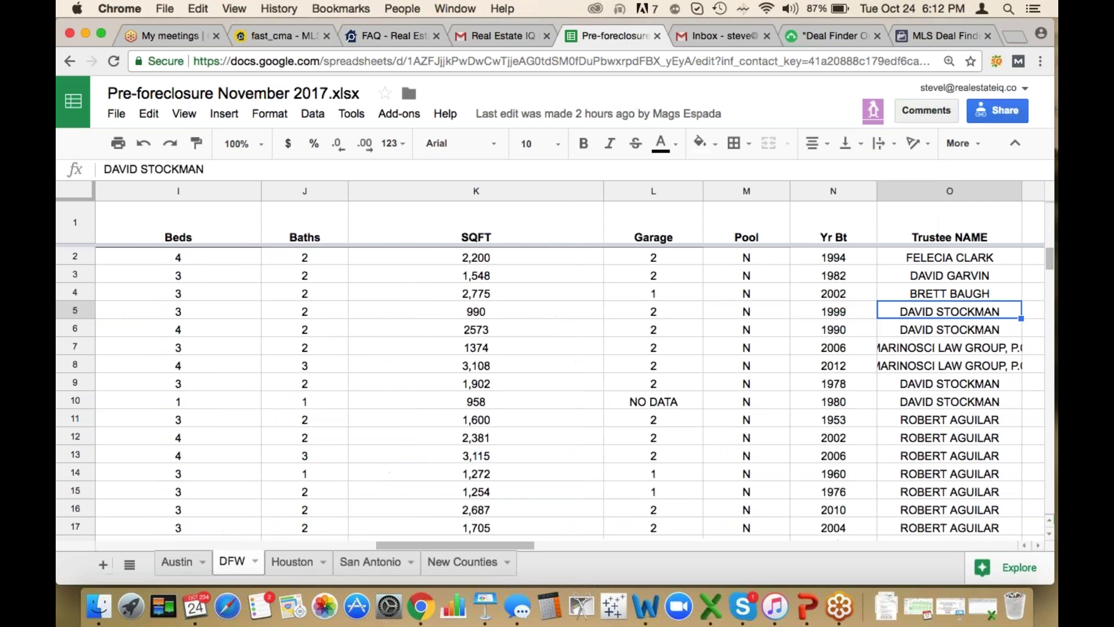
key("Left")
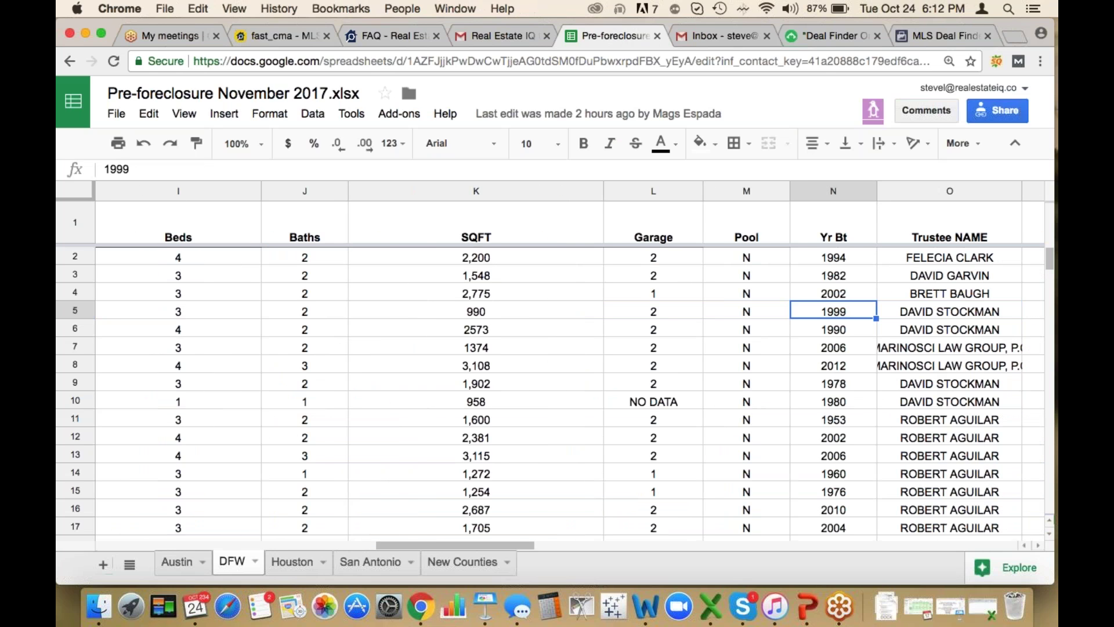
key("Left")
key("Left")
key("Left")
key("Left")
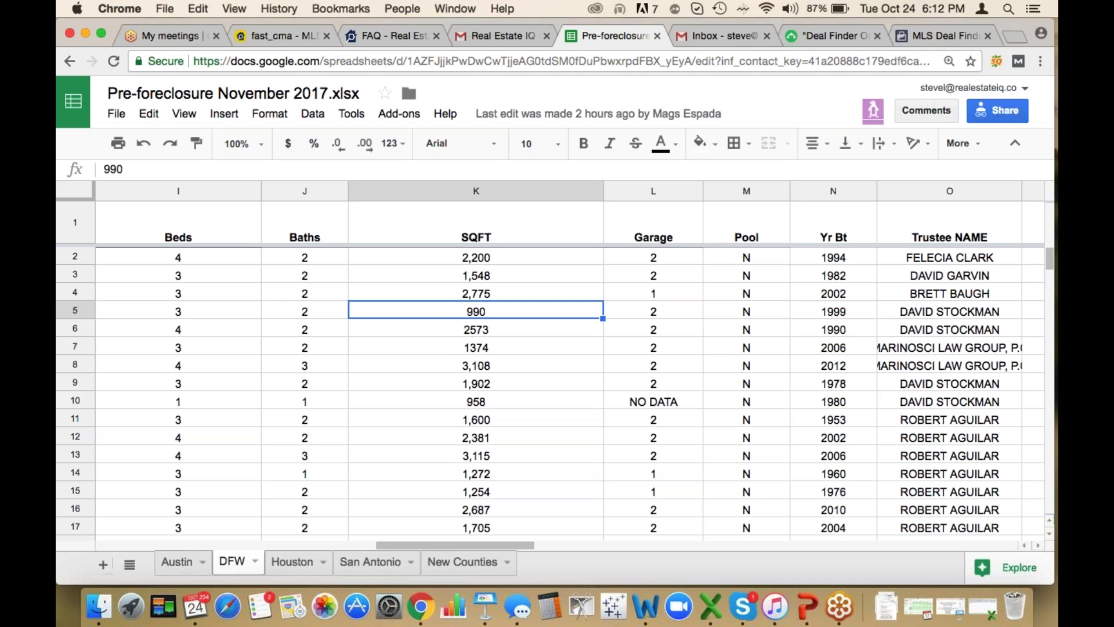
key("Left")
key("Left")
key("Left")
key("Left")
key("Left")
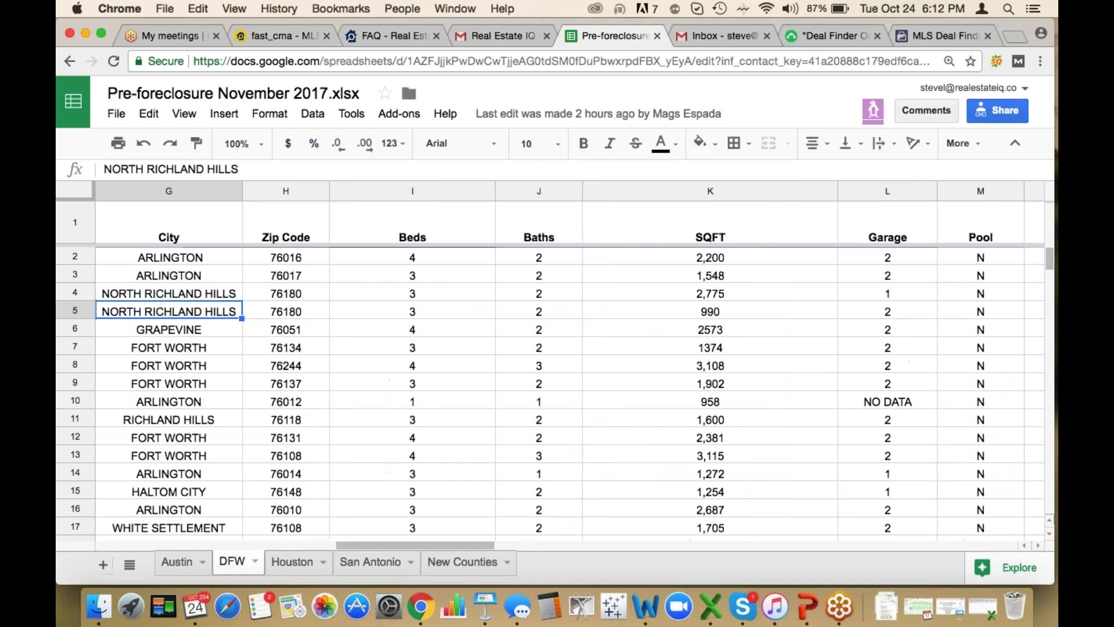
key("ctrl+c")
key("Left")
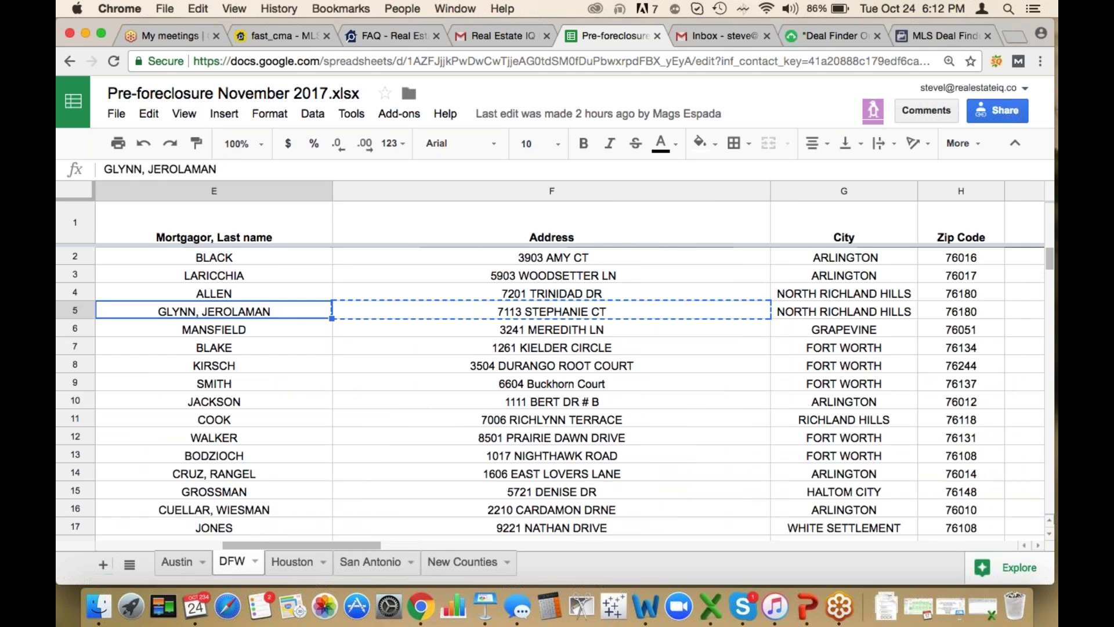
key("Left")
Enter Square Feet 990 and Year Build 1999 in the FastCMA form
key("ctrl+shift+Tab")
key("ctrl+shift+Tab")
key("ctrl+shift+Tab")
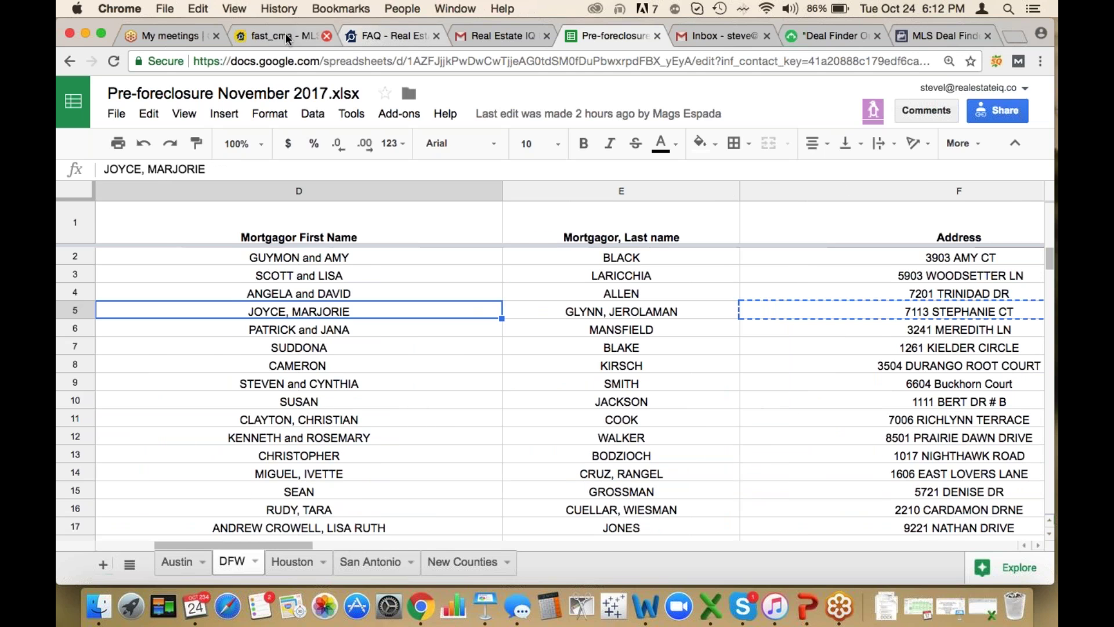
left_click(244, 452)
type("990")
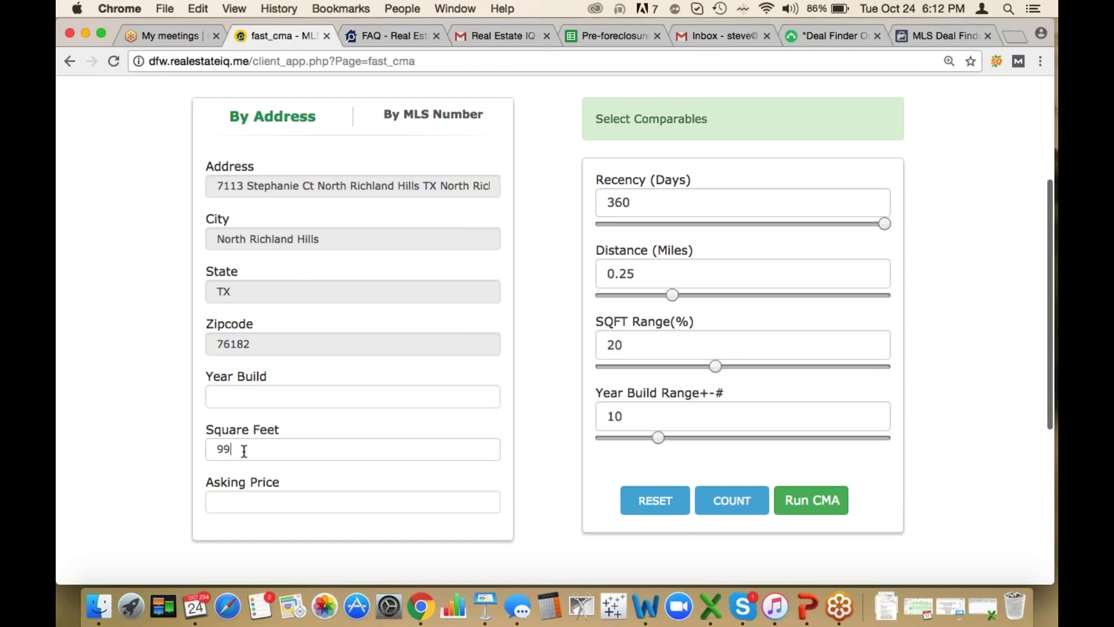
left_click(218, 396)
type("1999")
Copy the $192,544 assessed value from row 5 of the spreadsheet
key("ctrl+Tab")
key("ctrl+Tab")
key("ctrl+Tab")
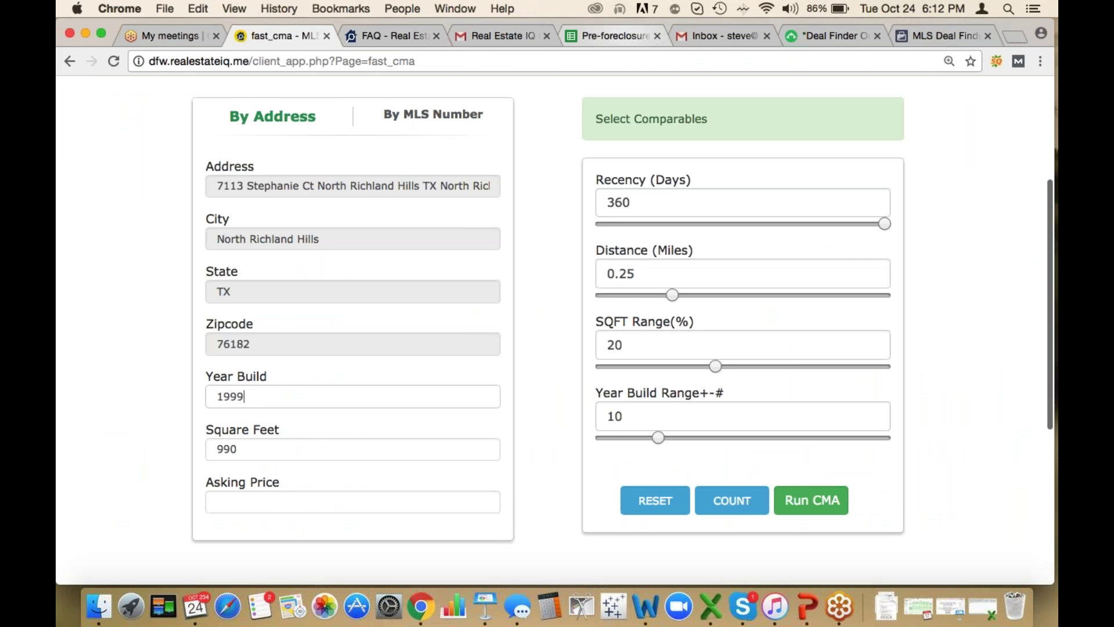
key("Right")
key("Right")
key("Right")
key("Right")
key("Right")
key("Right")
key("Right")
key("Right")
key("Right")
key("Right")
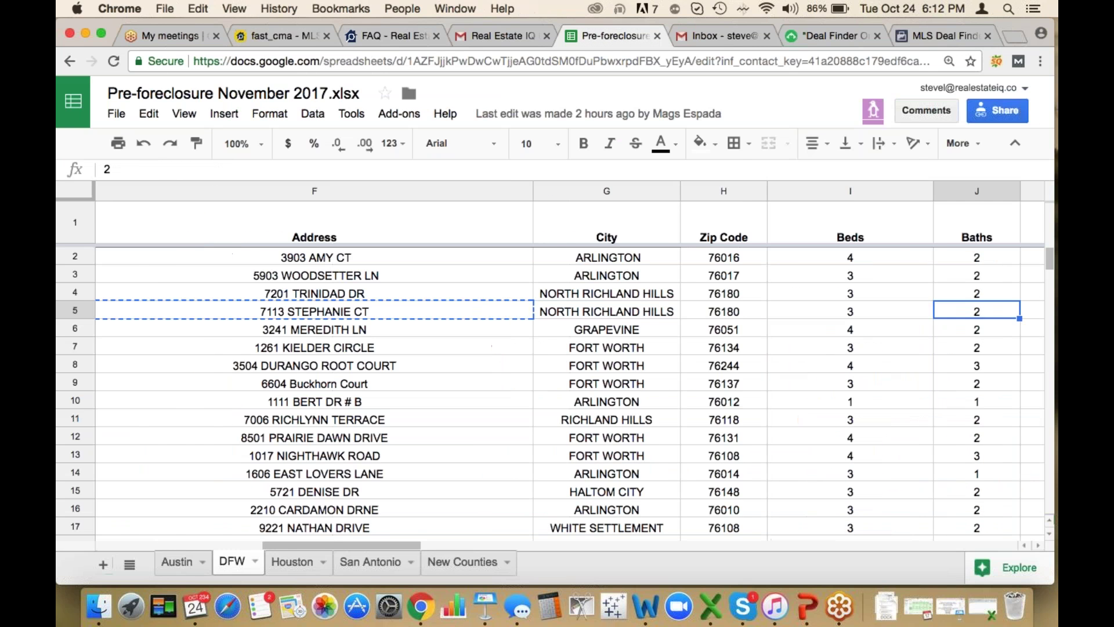
key("Right")
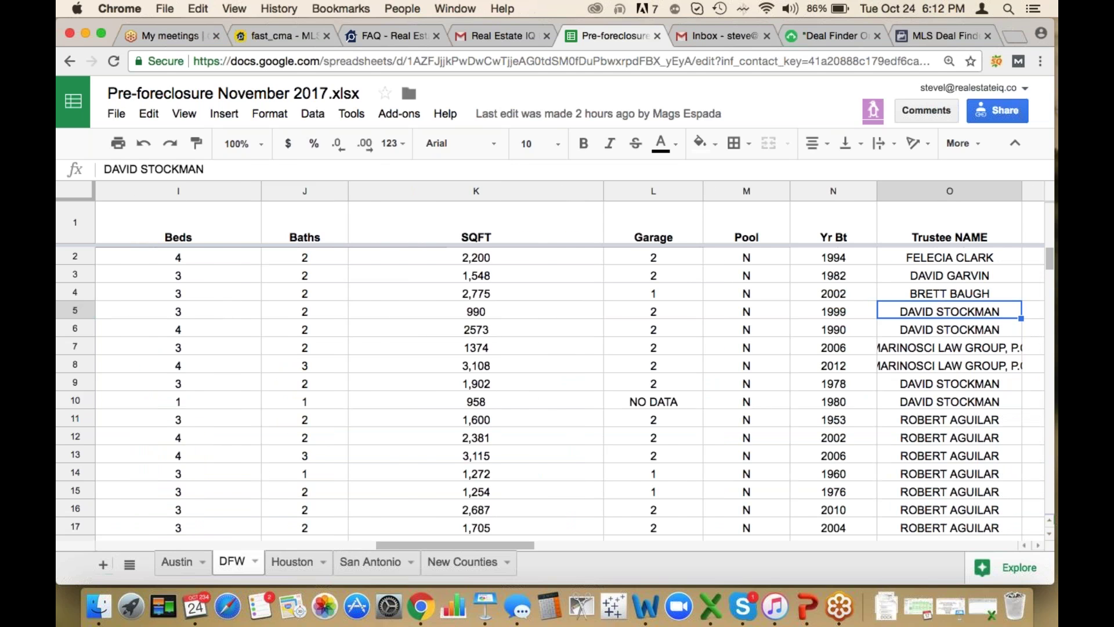
key("Right")
key("Right")
key("Right")
key("Right")
key("Right")
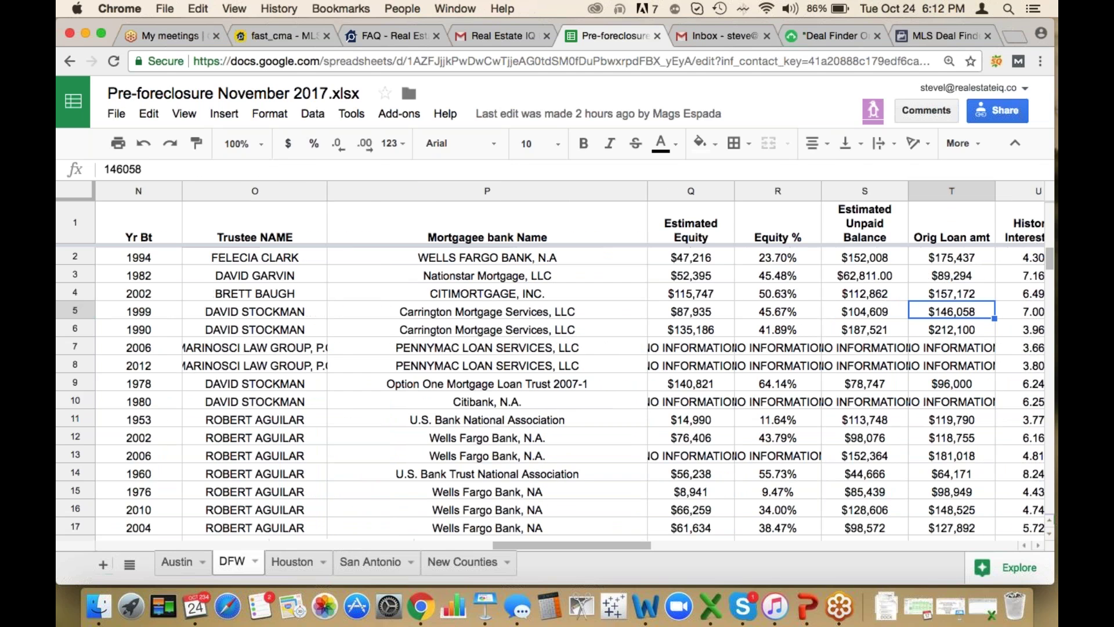
key("Right")
key("Right")
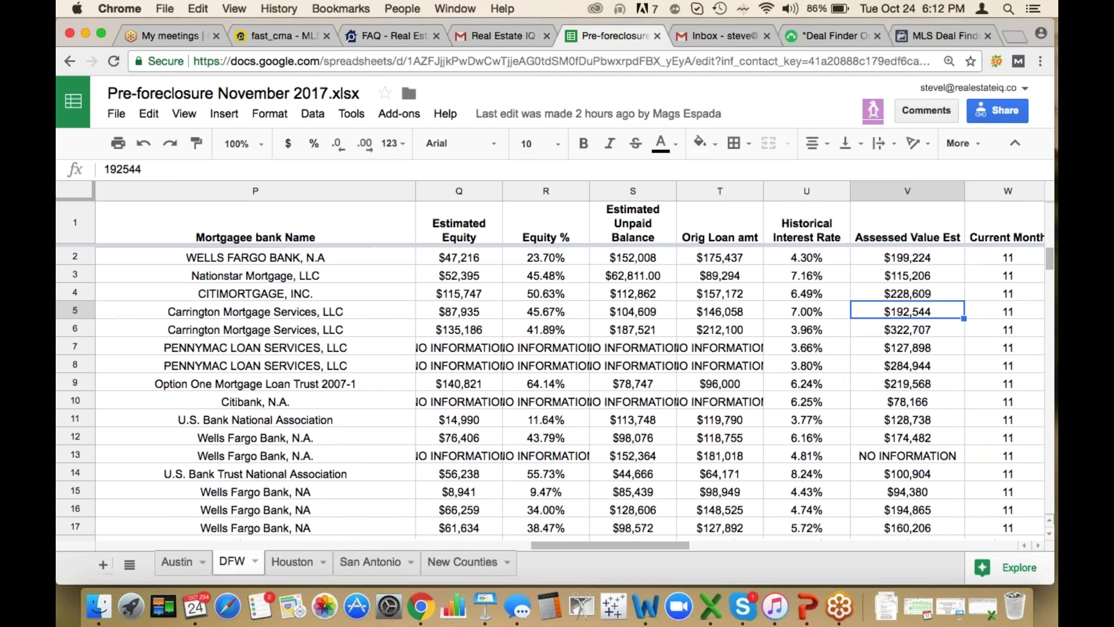
key("cmd+c")
Paste $192,544 into Asking Price and remove the $ and comma to leave 192544
left_click(276, 41)
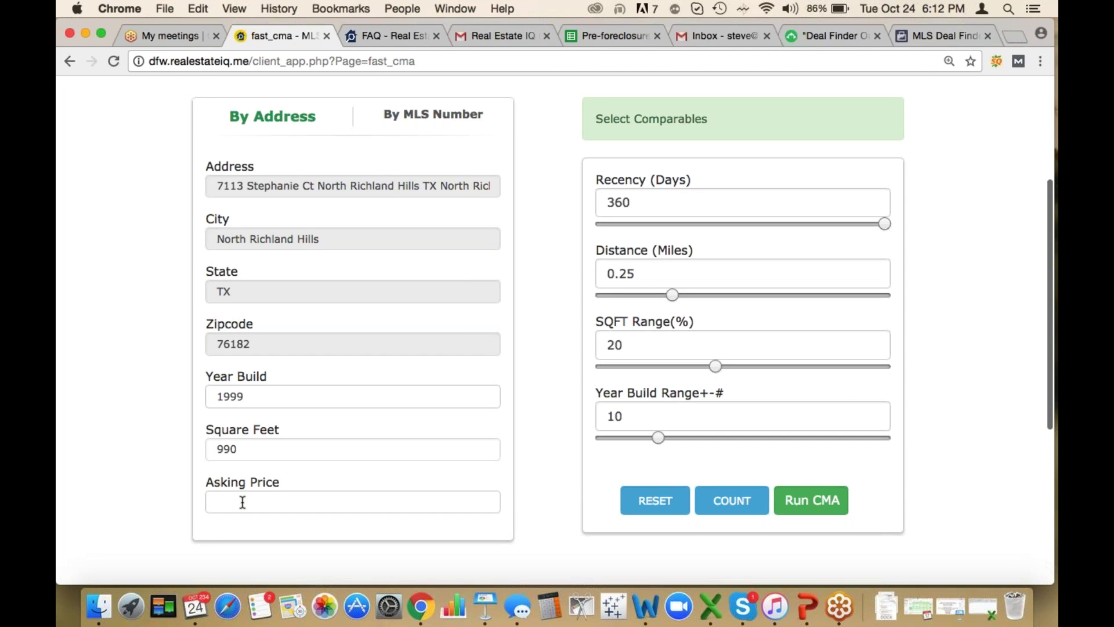
left_click(236, 506)
key("super+v")
left_click(224, 503)
key("BackSpace")
left_click(242, 503)
key("BackSpace")
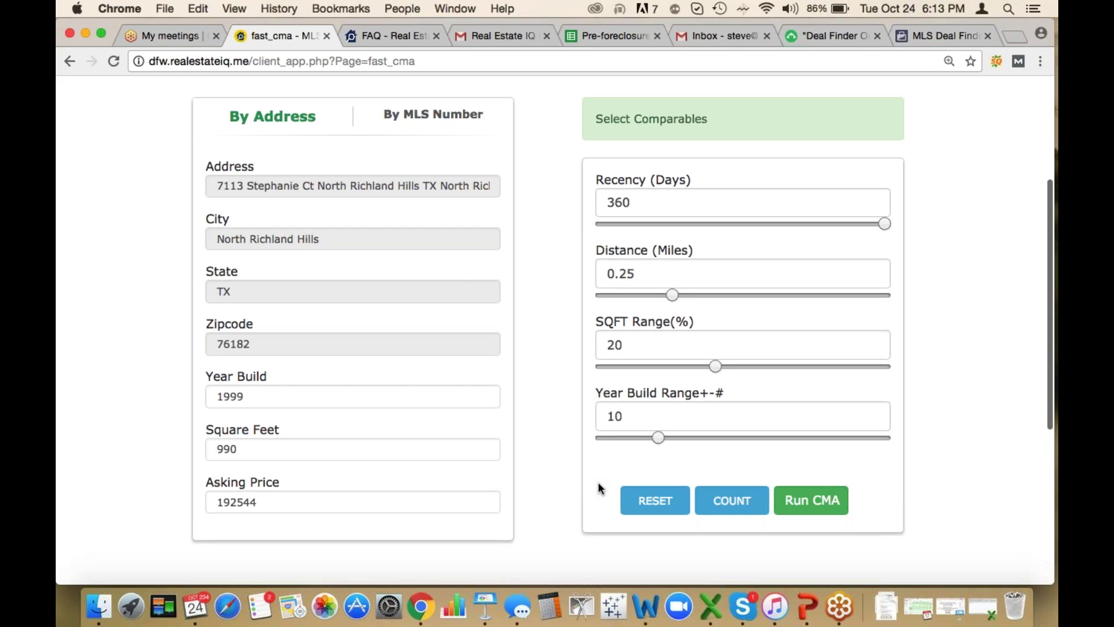
mouse_move(732, 500)
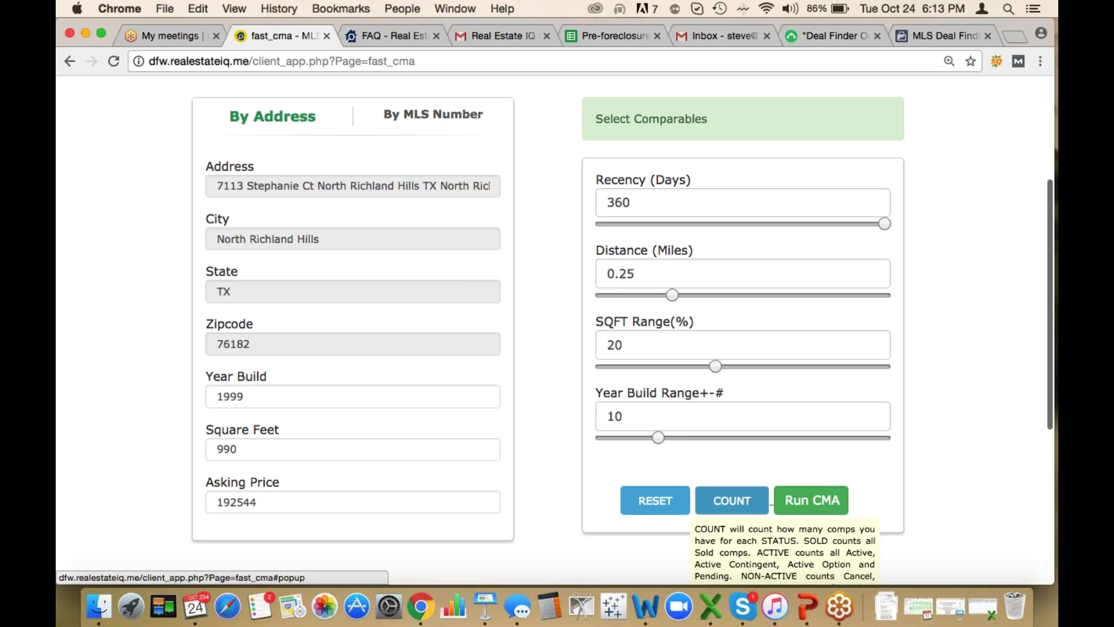
Count comparables, keep the 360-day window, and recount with distance widened to 0.5 miles
left_click(732, 500)
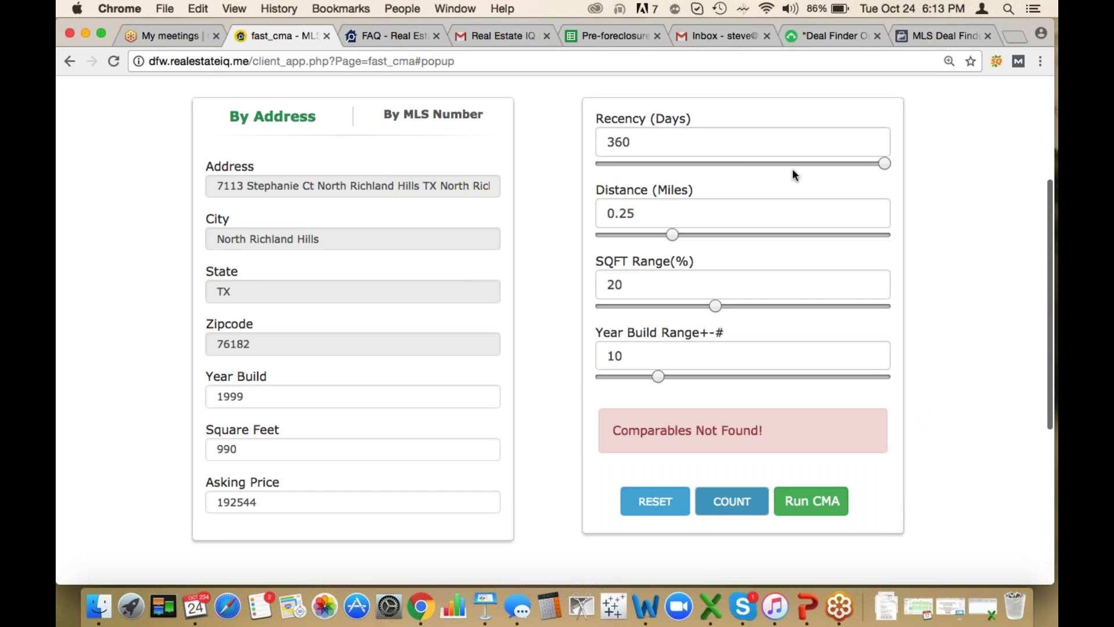
left_click_drag(879, 164, 760, 169)
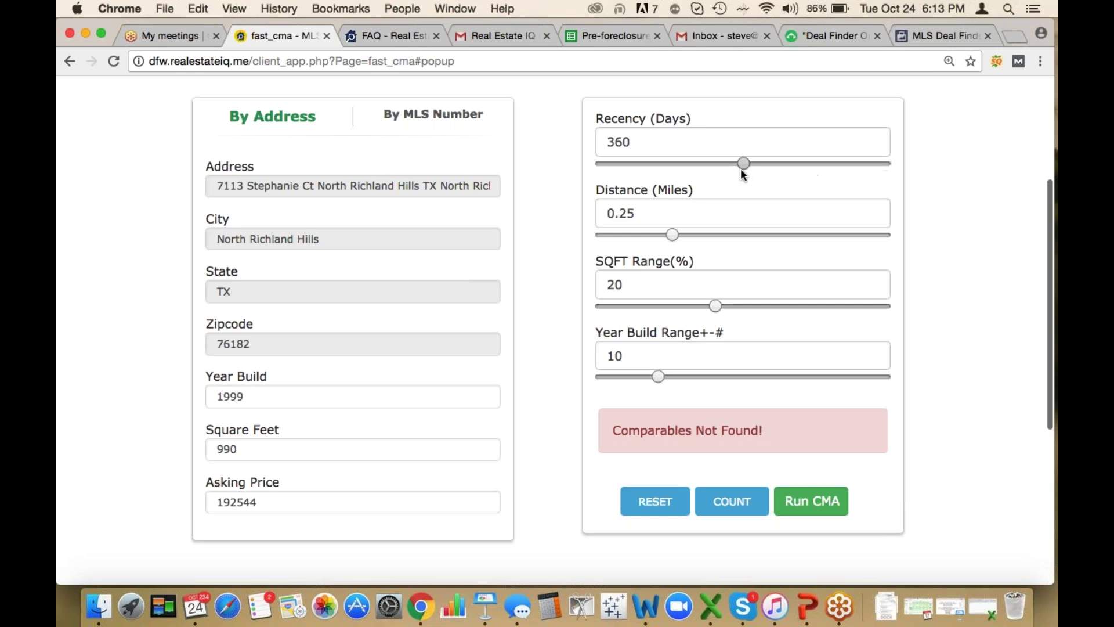
mouse_move(716, 305)
left_mouse_down()
mouse_move(647, 306)
mouse_move(726, 306)
left_mouse_up()
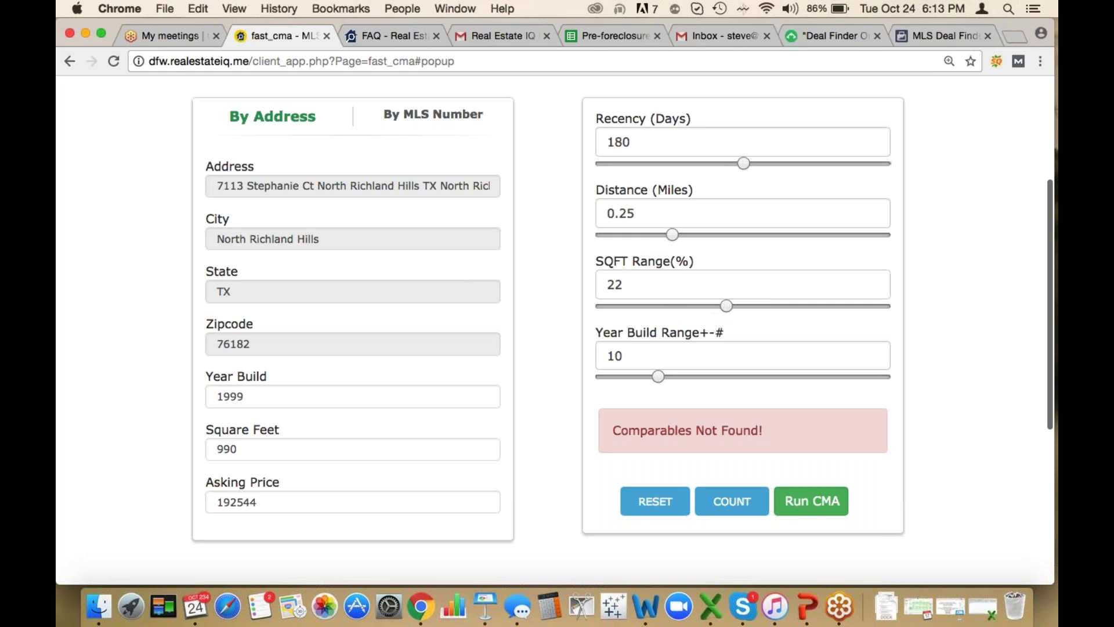
left_click_drag(743, 163, 905, 169)
left_click(728, 236)
left_click(733, 503)
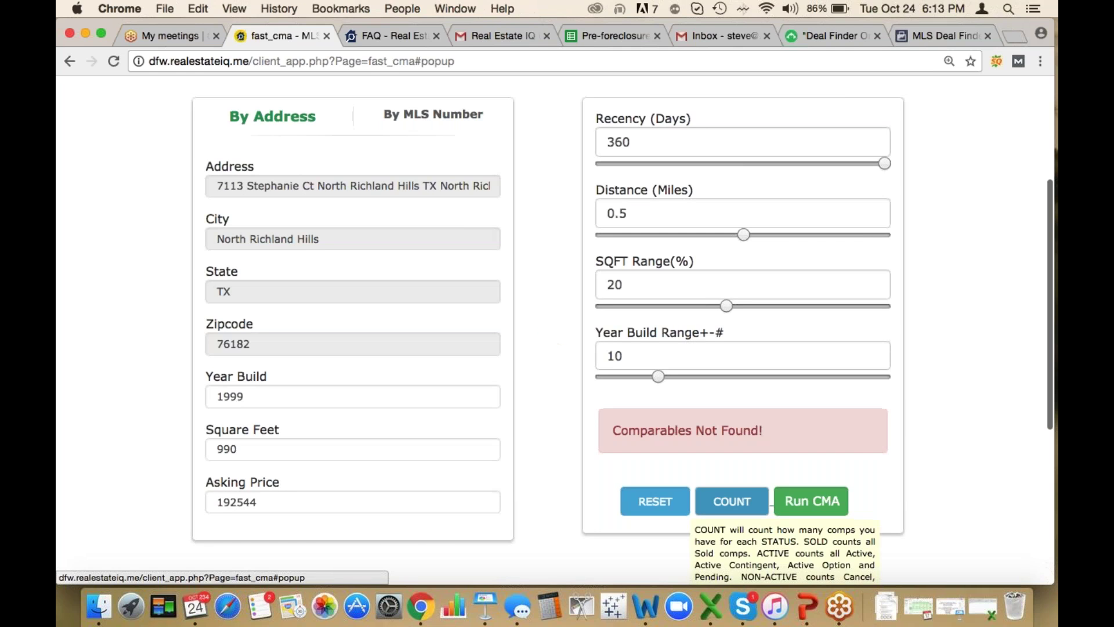
Widen distance to 1 mile and year range to 20, recounting to 1 sold, 11 leased
left_click(820, 235)
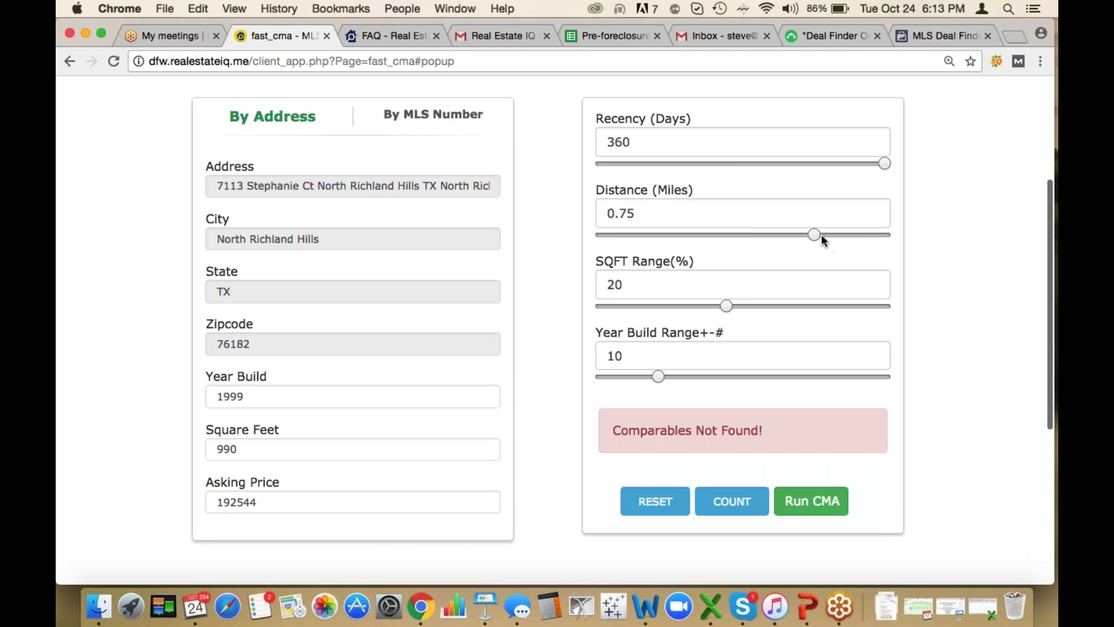
left_click(880, 235)
left_click(732, 503)
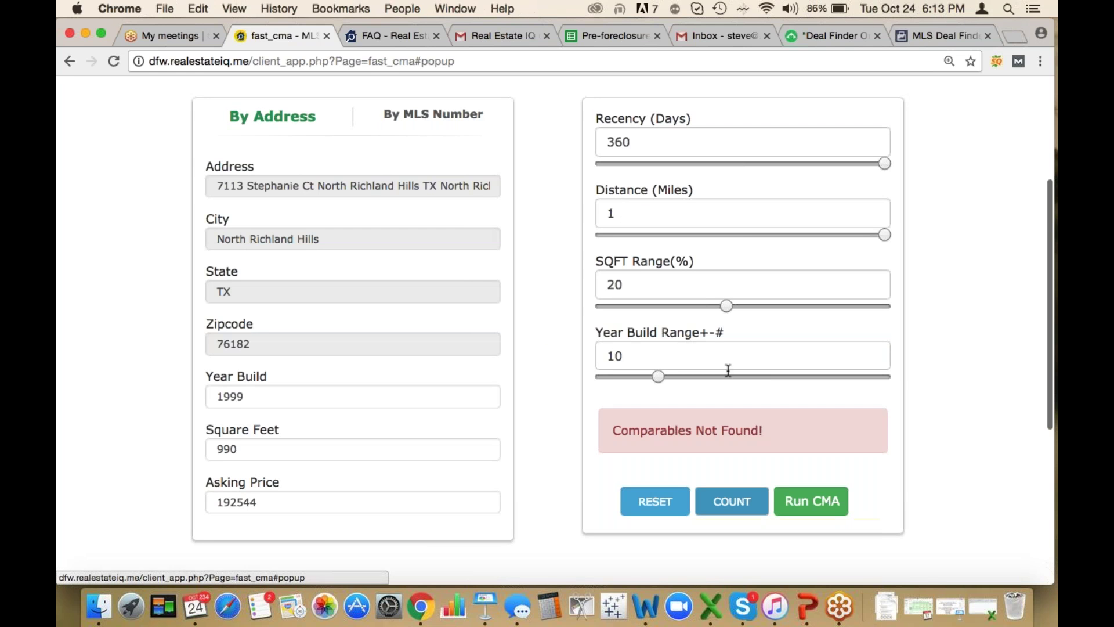
left_click(726, 375)
left_click(732, 501)
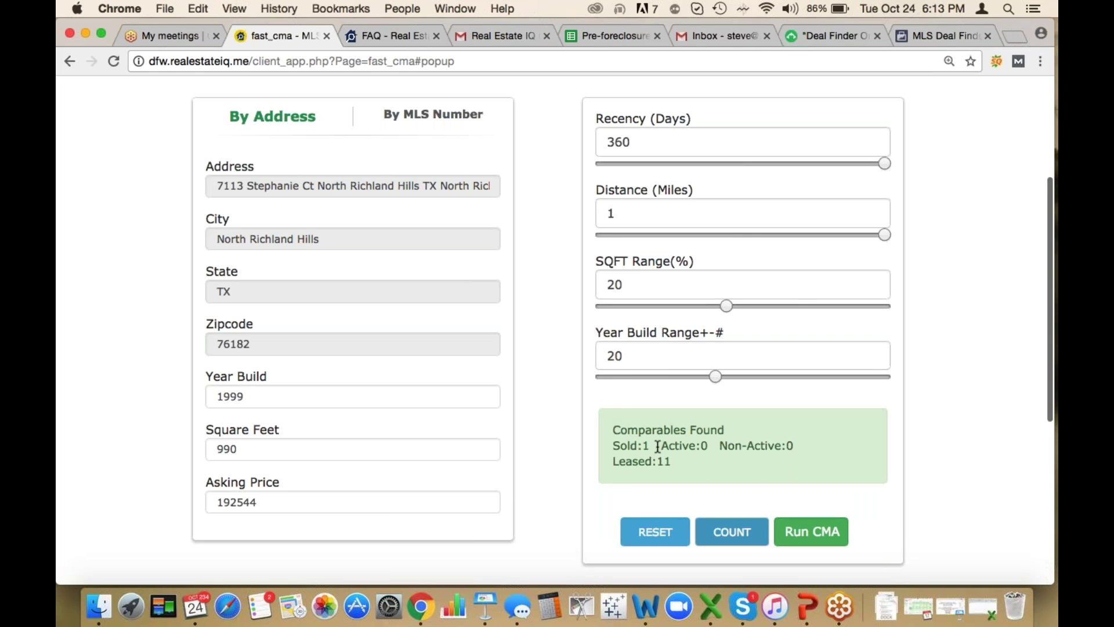
Widen the square-footage range to 30% and recount to get 2 sold, 0 active and 11 leased comparables
left_click_drag(656, 446, 605, 448)
left_click_drag(685, 458, 613, 461)
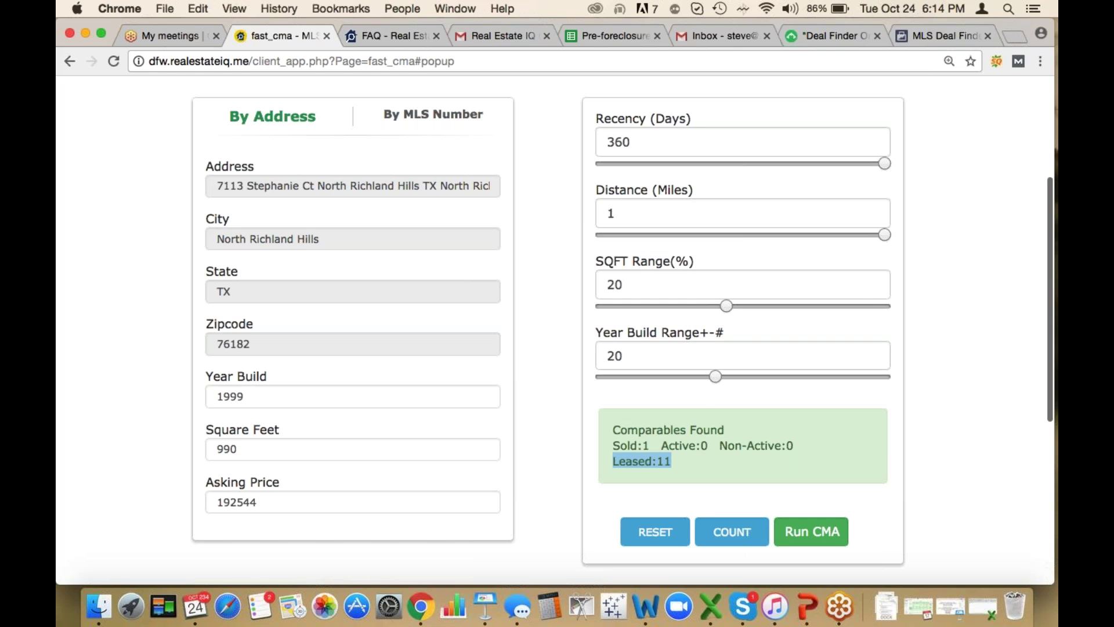
left_click(762, 304)
left_click_drag(771, 305, 773, 306)
left_click(731, 531)
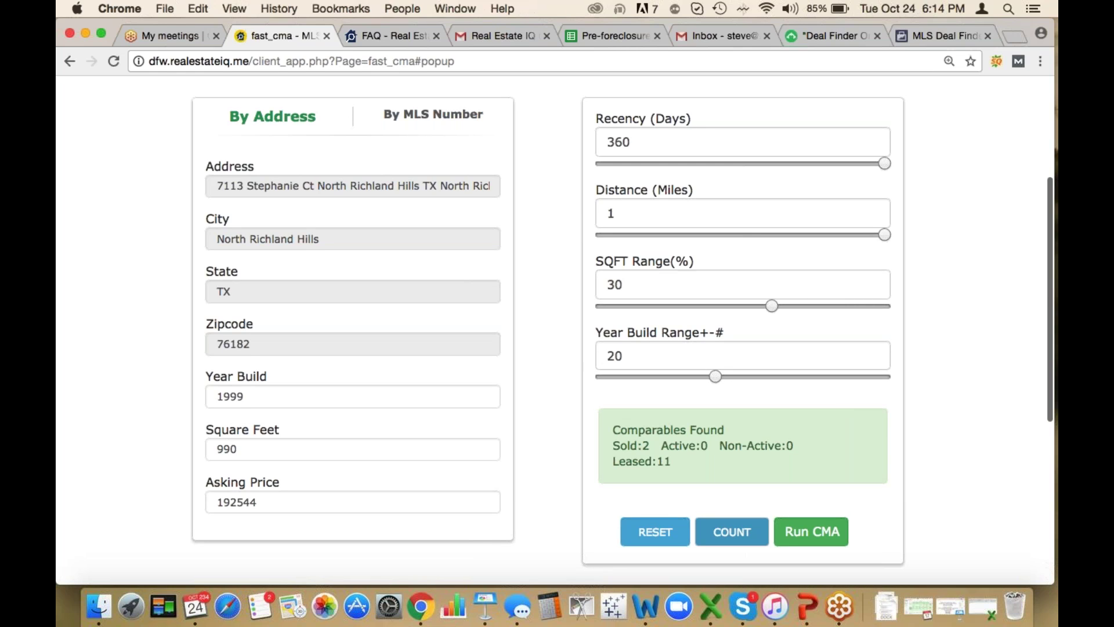
left_click(812, 531)
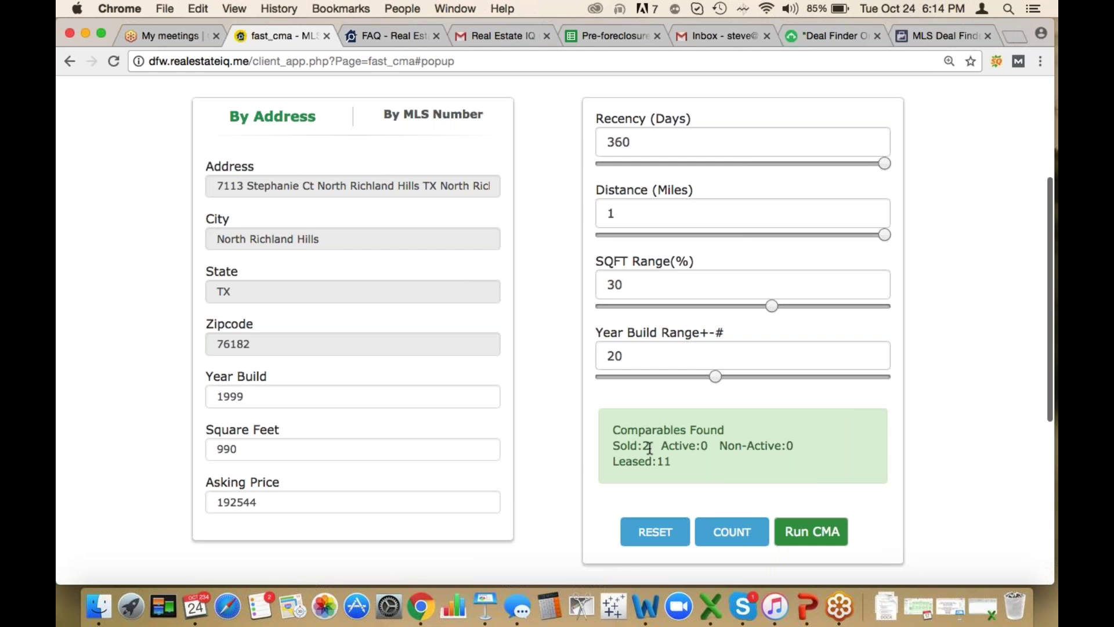
scroll(740, 465, "down", 1)
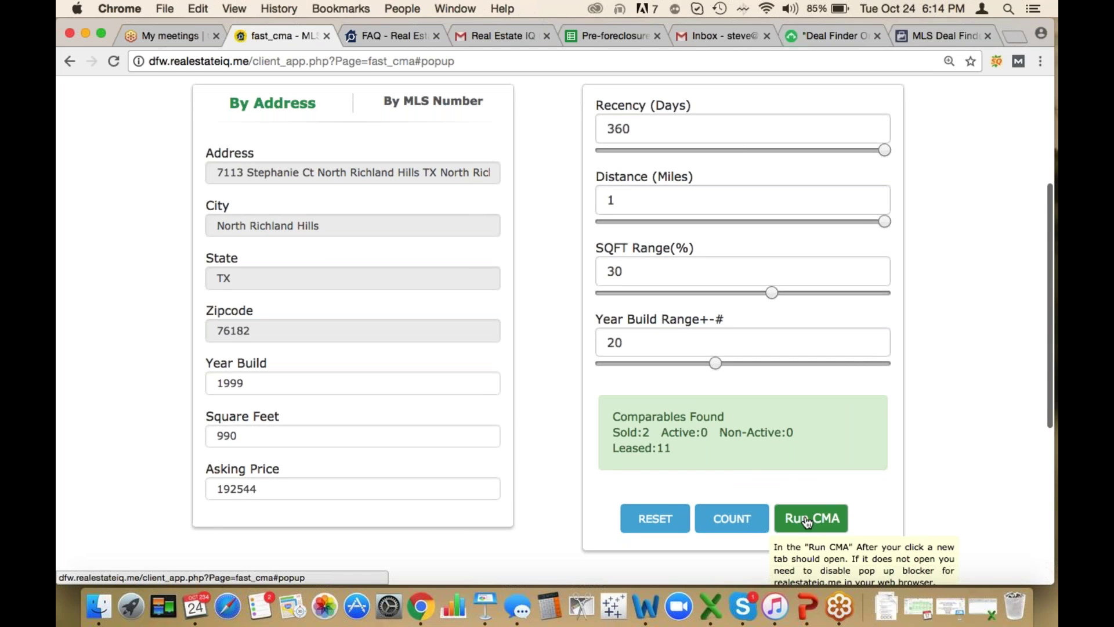
Run the CMA, open the AVM report and review the stonybrooke and eden sold comparables
left_click(808, 520)
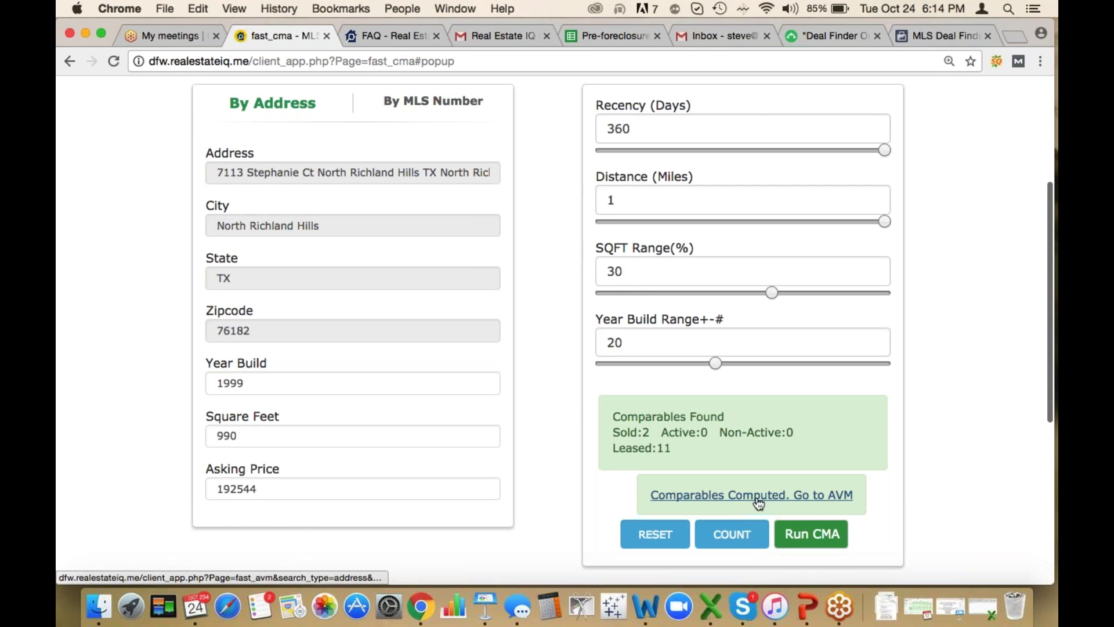
left_click(788, 497)
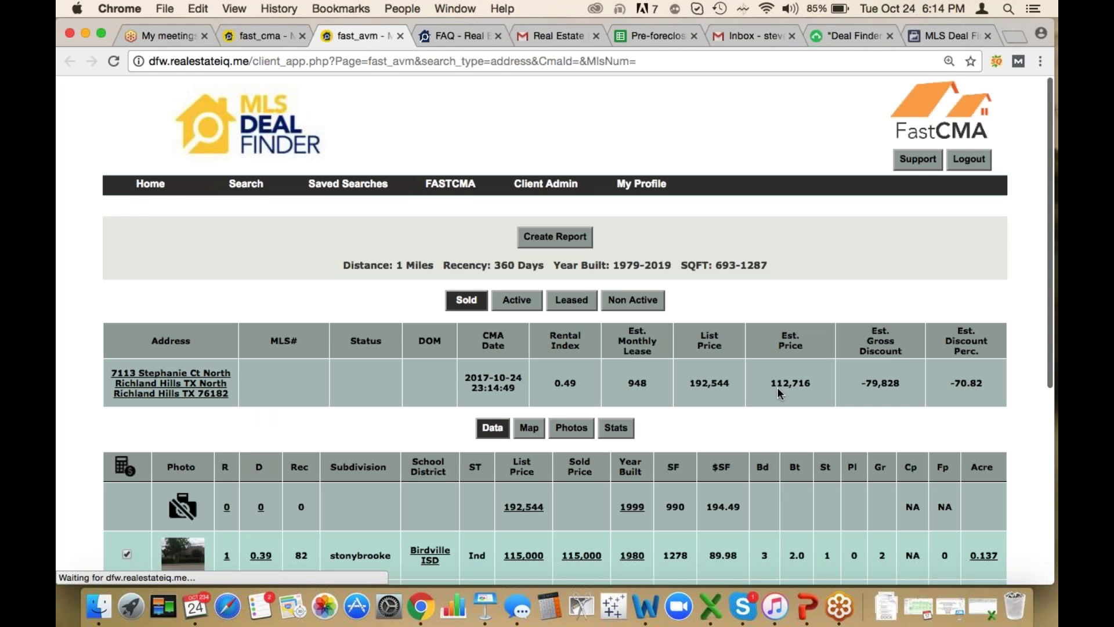
scroll(778, 392, "down", 2)
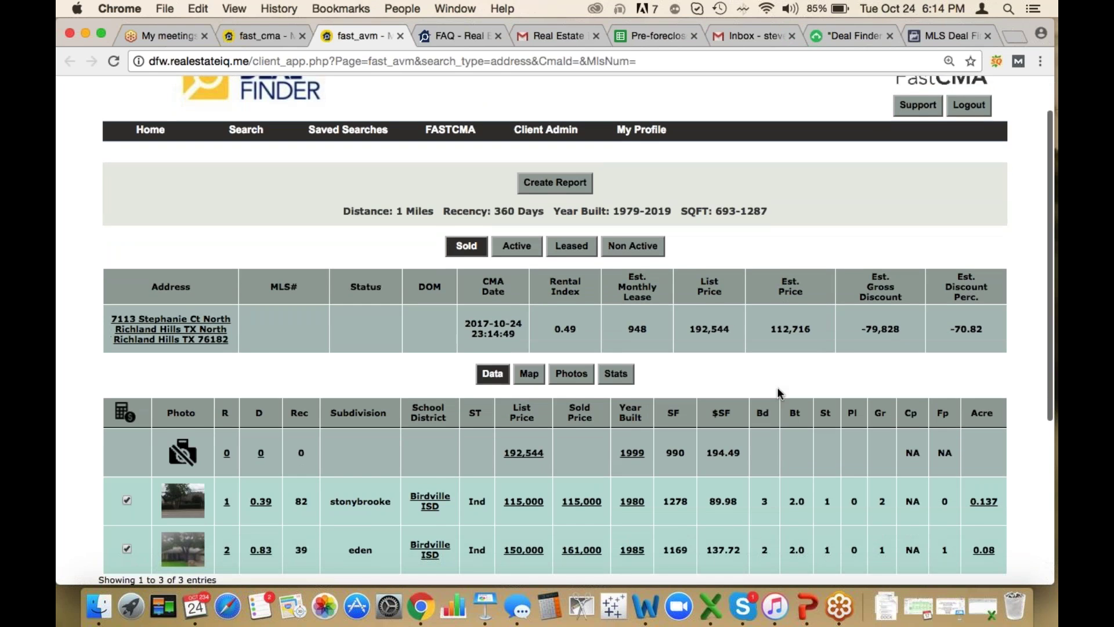
scroll(778, 391, "down", 3)
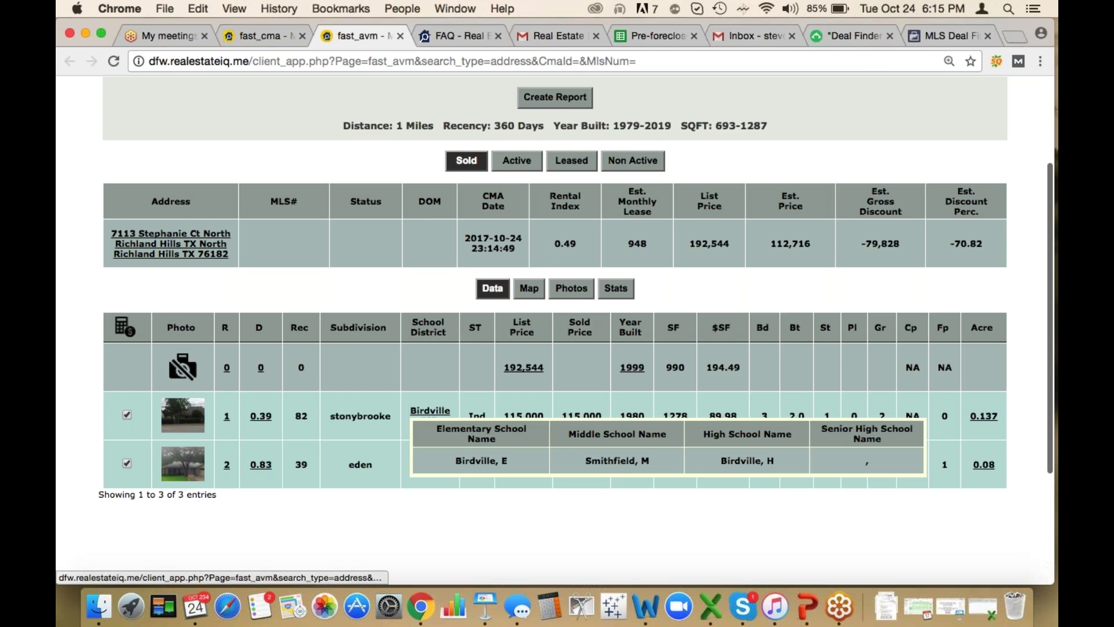
scroll(417, 475, "down", 2)
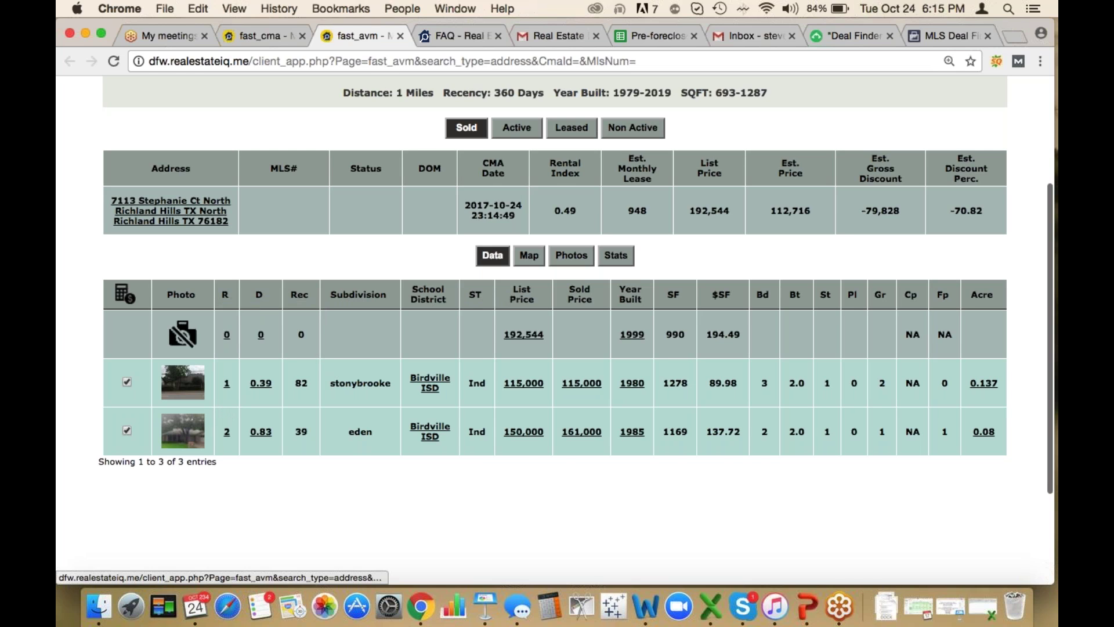
mouse_move(227, 384)
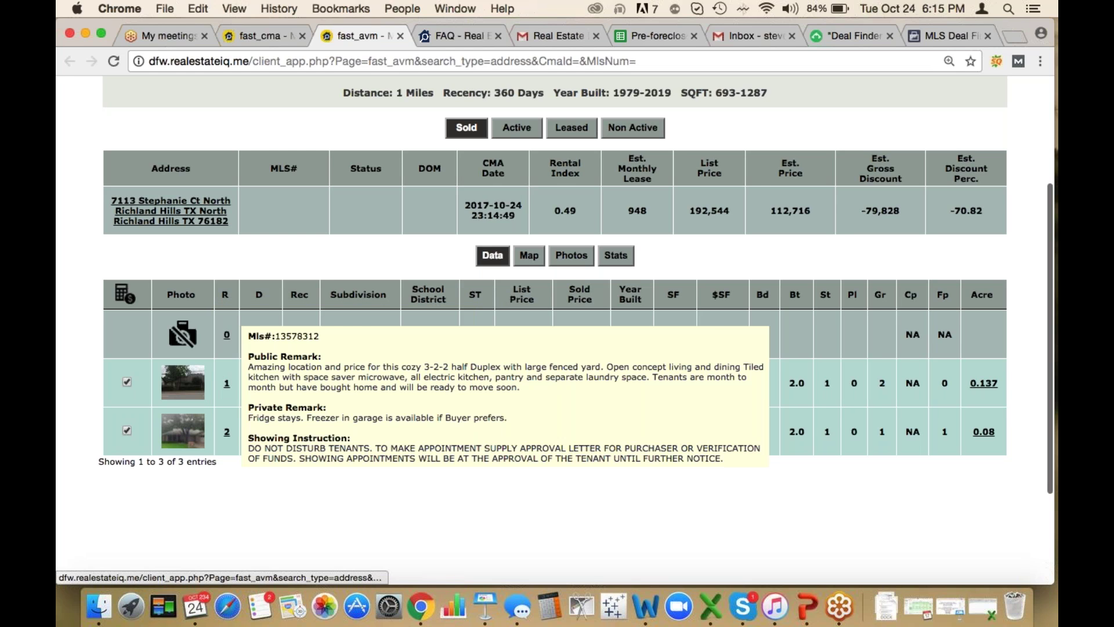
mouse_move(227, 437)
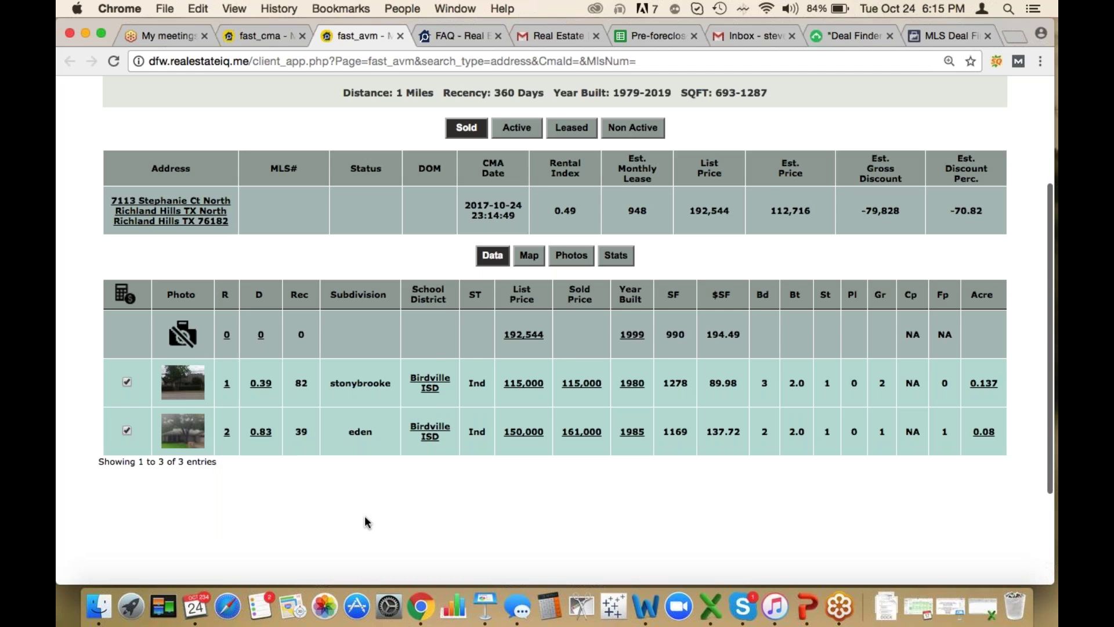
Return to the FastCMA search form and highlight the comparables-found summary
left_click(267, 37)
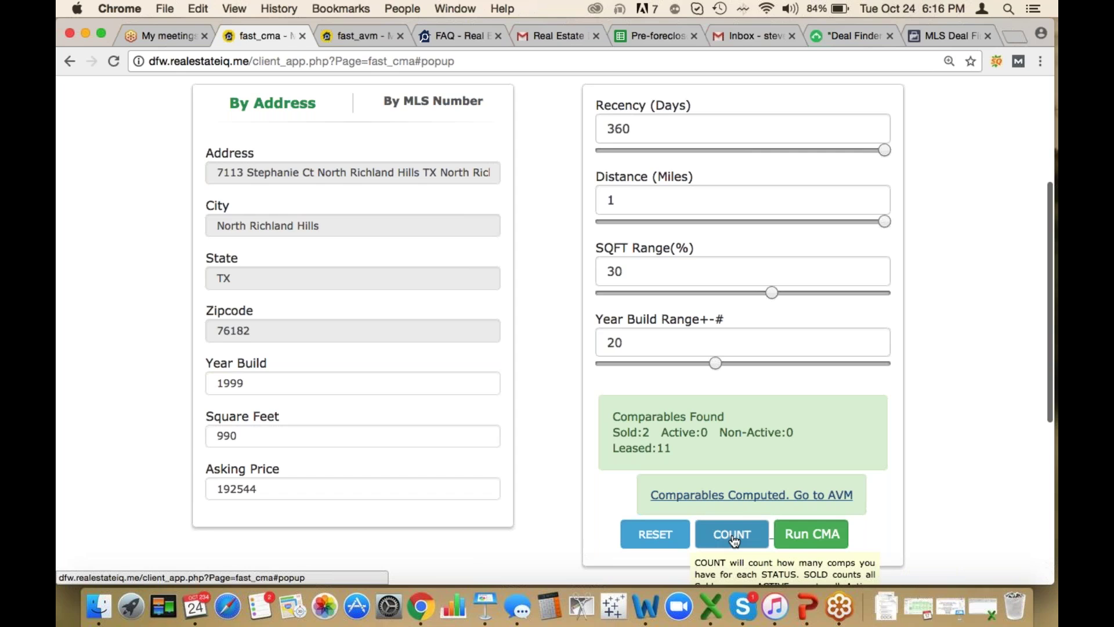
left_click(813, 541)
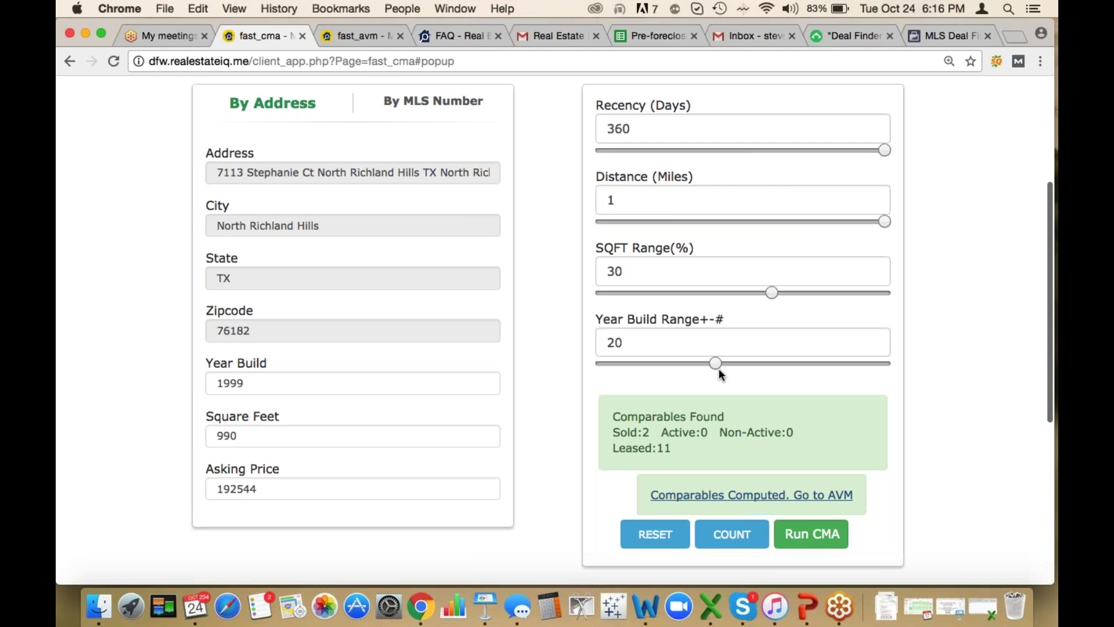
triple_click(665, 446)
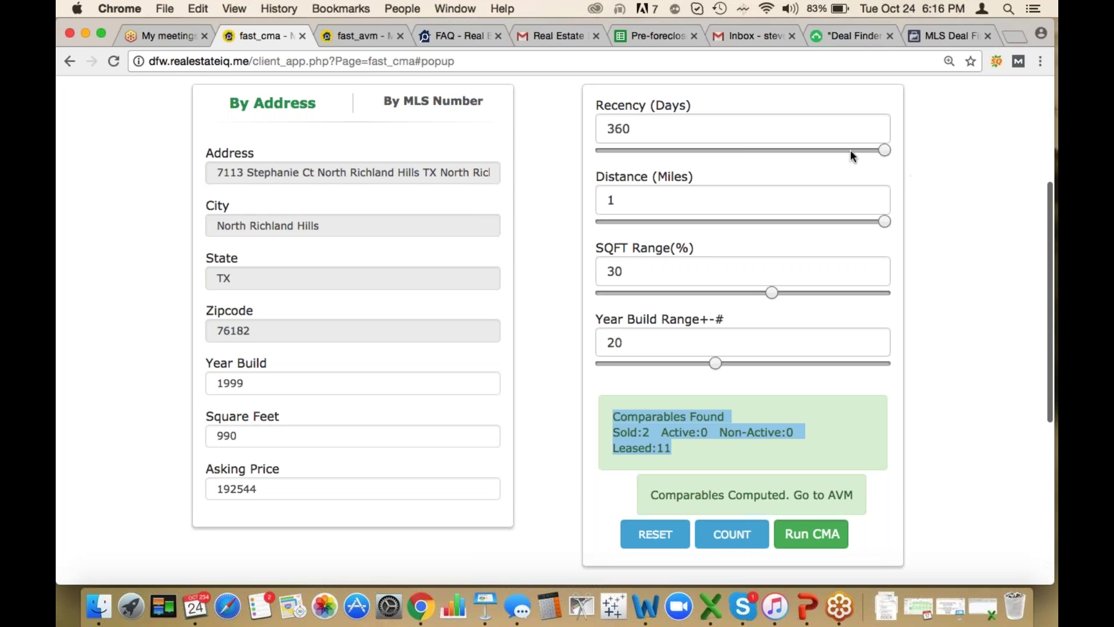
Set Recency to 180 days, Distance to 0.25 miles, SQFT range to 10% and Year Build to 10
left_click(739, 151)
left_click_drag(885, 222, 691, 221)
left_click_drag(771, 290, 654, 291)
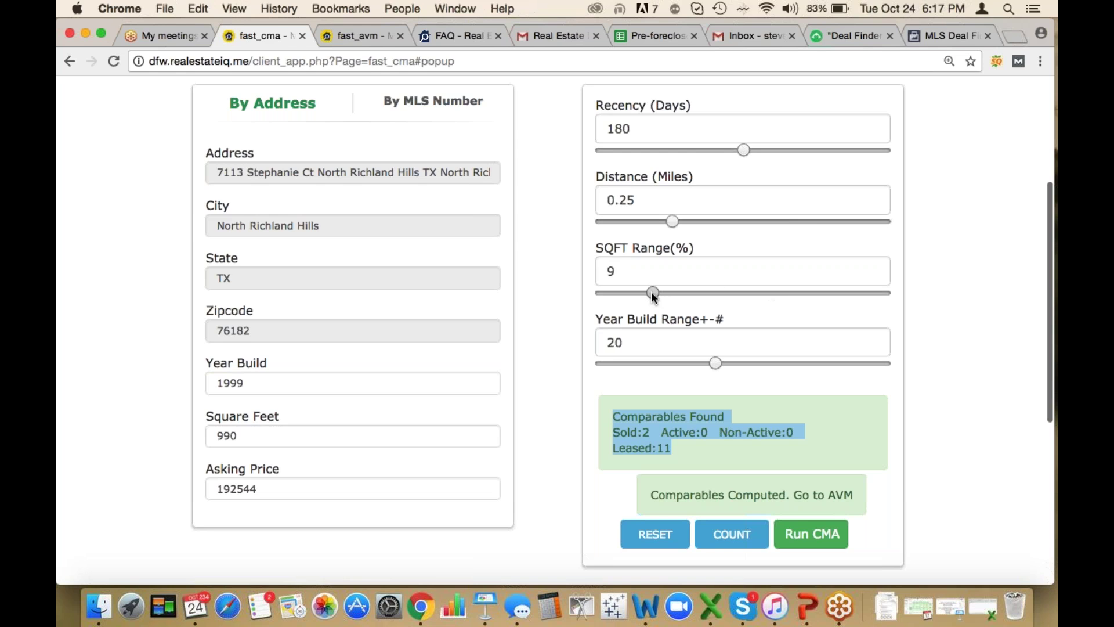
left_click(655, 294)
left_click_drag(715, 363, 655, 364)
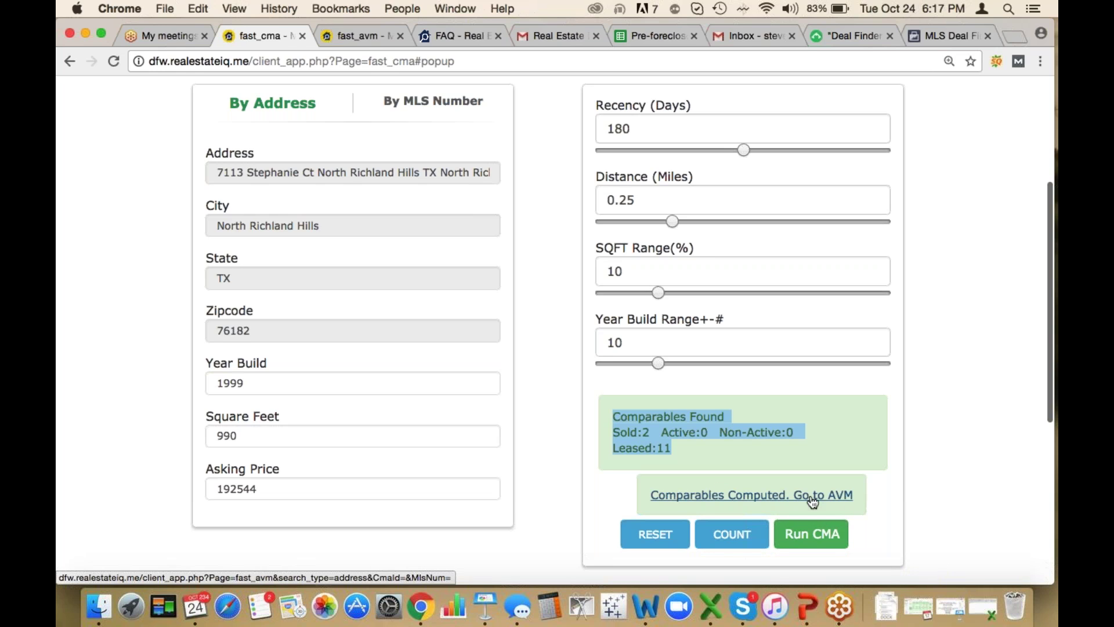
Exclude the stonybrooke comparable and recalculate, raising the estimate to 136,347 at -41.22% discount
left_click(349, 35)
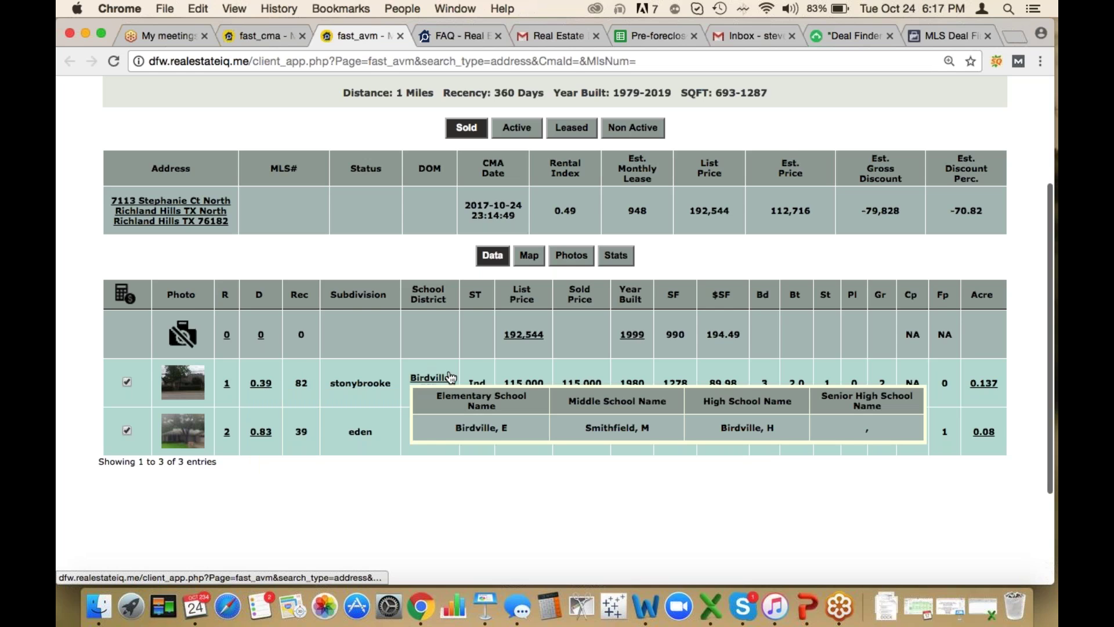
mouse_move(530, 384)
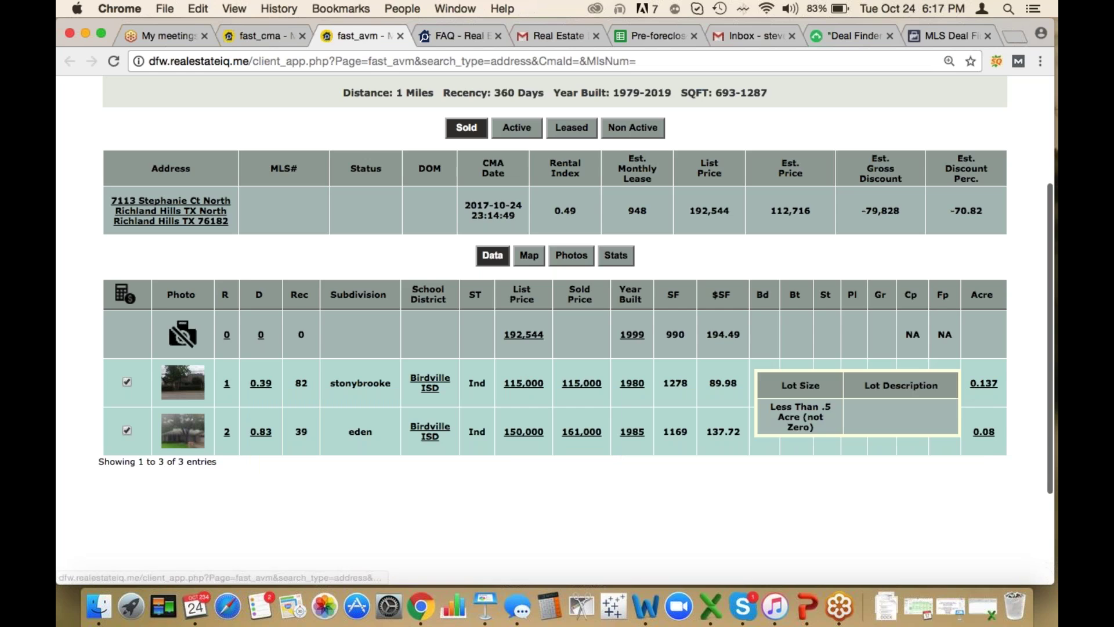
mouse_move(977, 435)
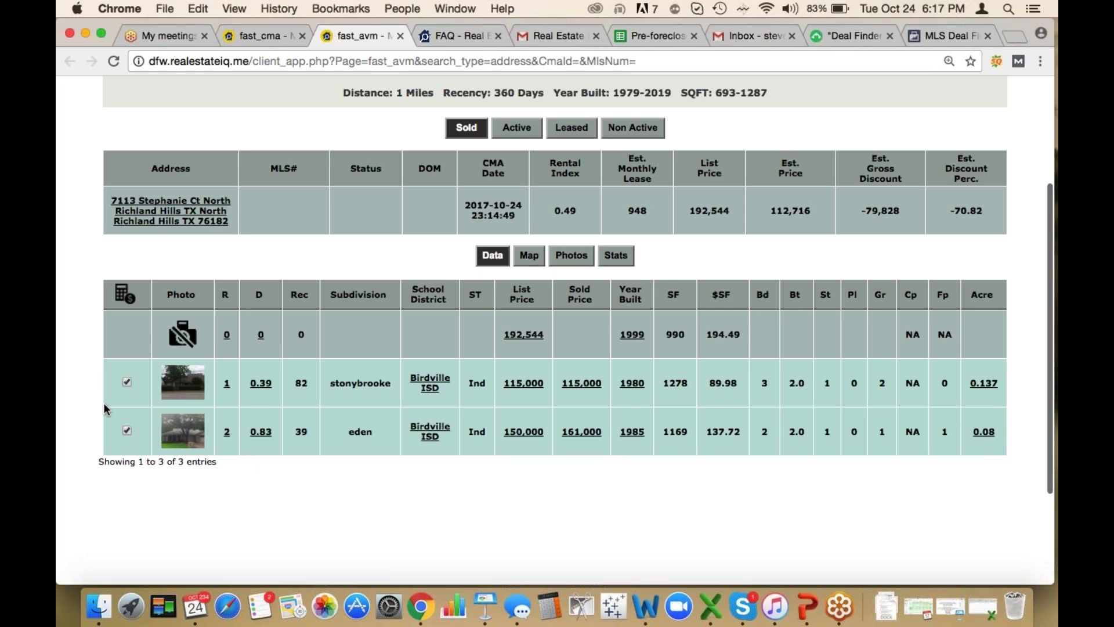
left_click(127, 383)
left_click(126, 296)
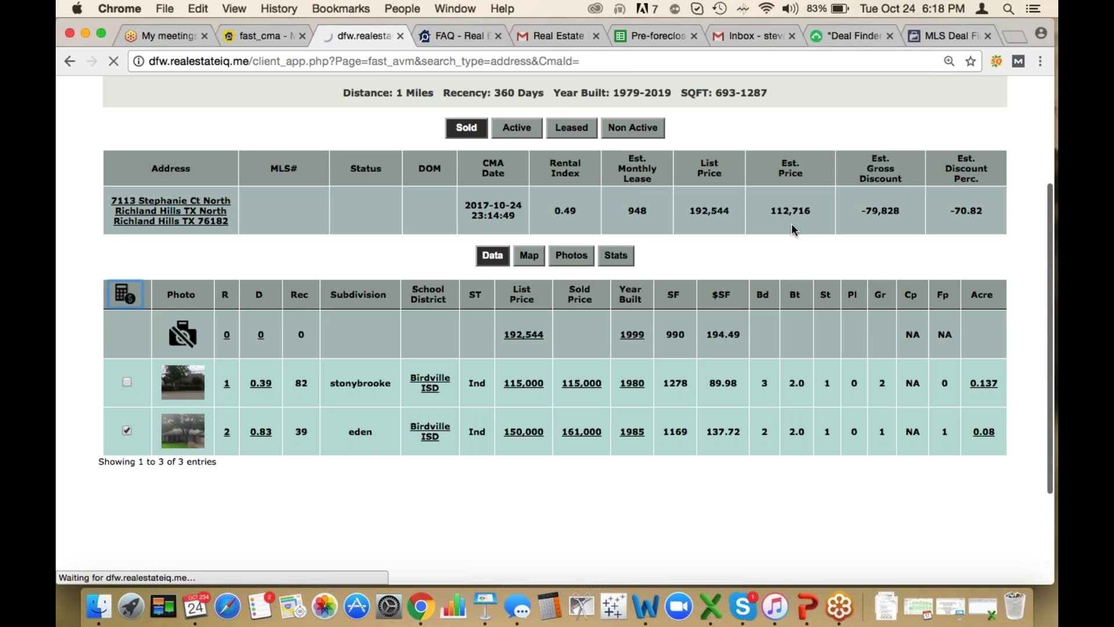
scroll(755, 465, "down", 3)
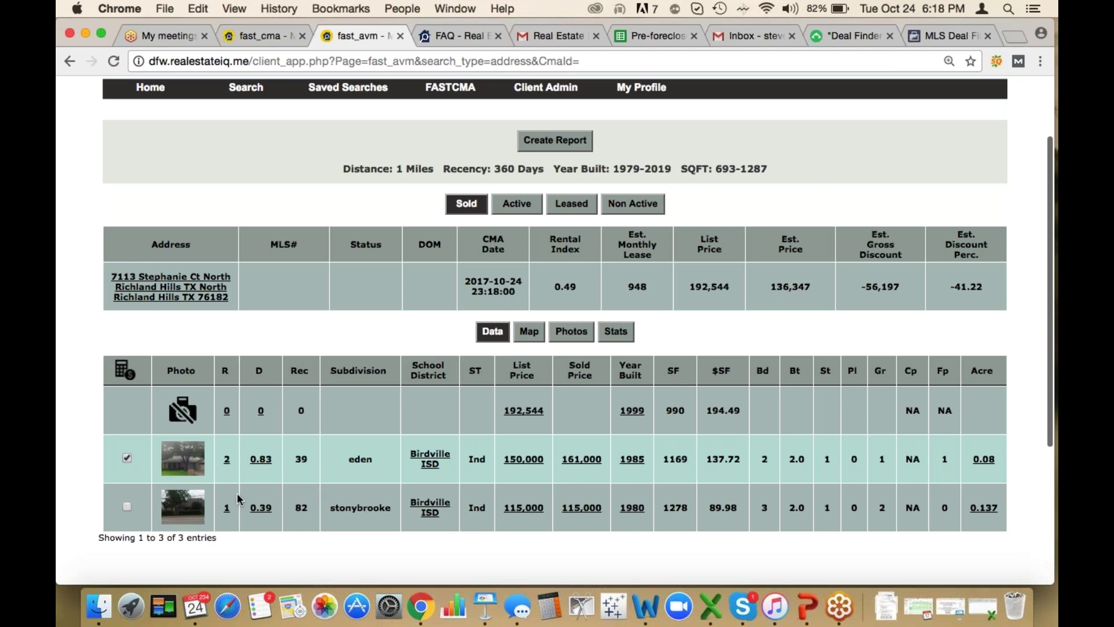
Re-include the stonybrooke comparable and recalculate to restore the 112,716 estimate
left_click(128, 509)
left_click(123, 371)
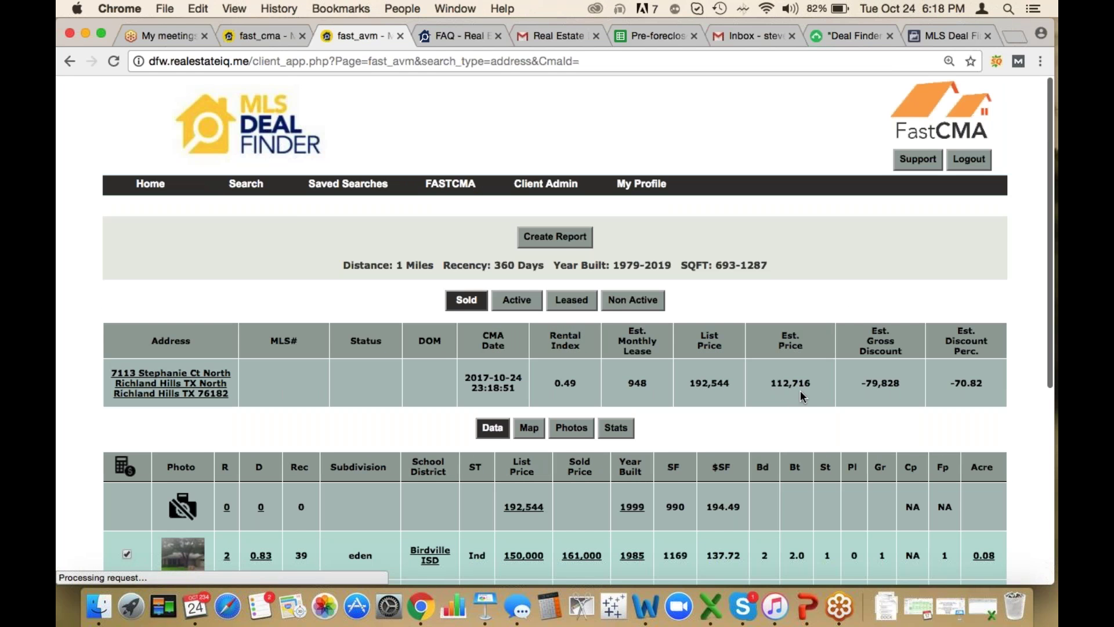
scroll(799, 390, "down", 3)
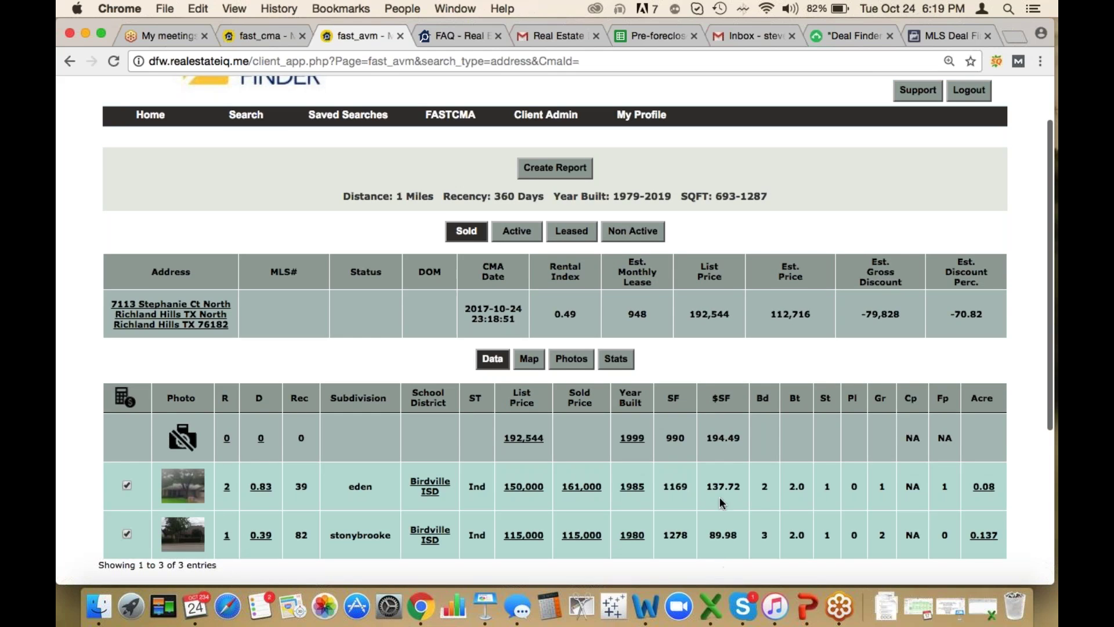
Copy the subject property's 990 square-foot value from the comparables table
left_click_drag(665, 437, 685, 435)
key("super+c")
scroll(447, 351, "down", 1)
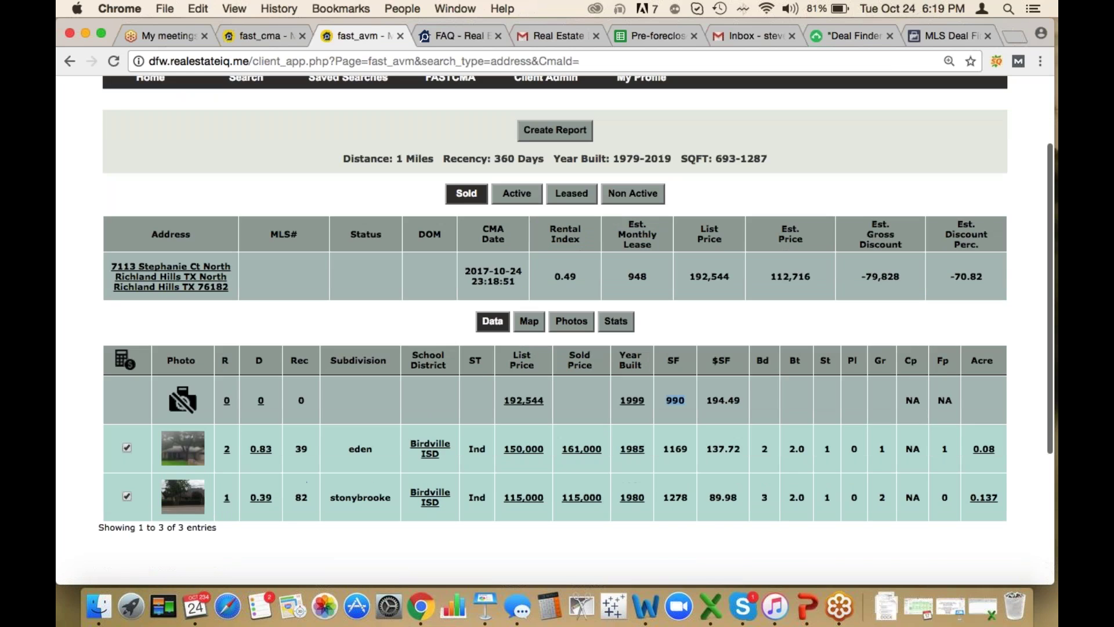
Plot the comparable sales on the map and check comparable 2's sold price and distance
left_click(530, 322)
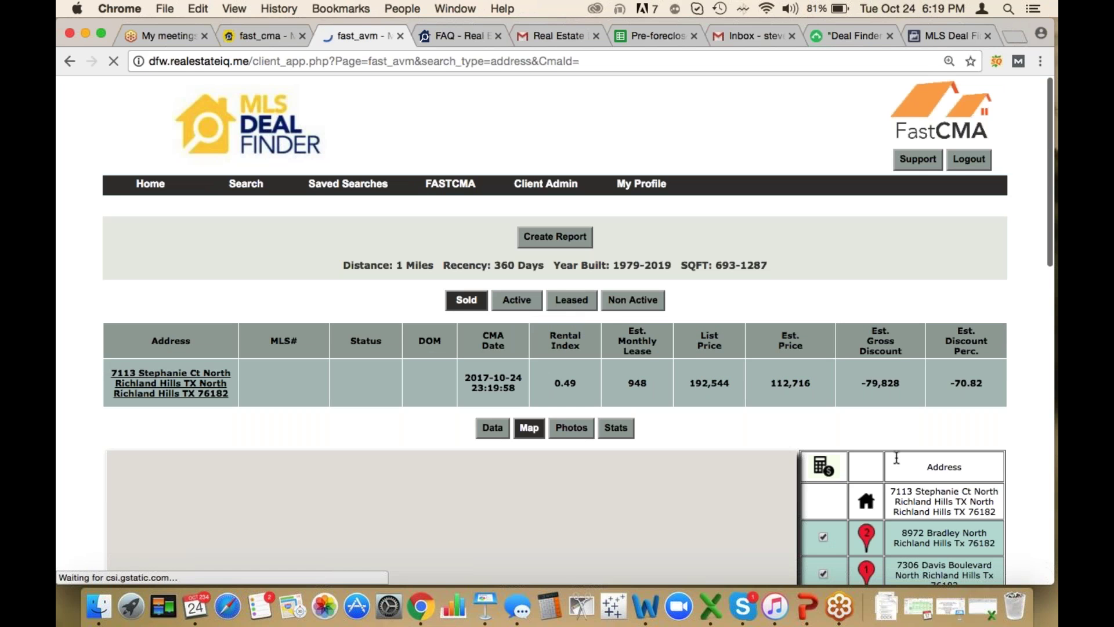
scroll(897, 458, "down", 2)
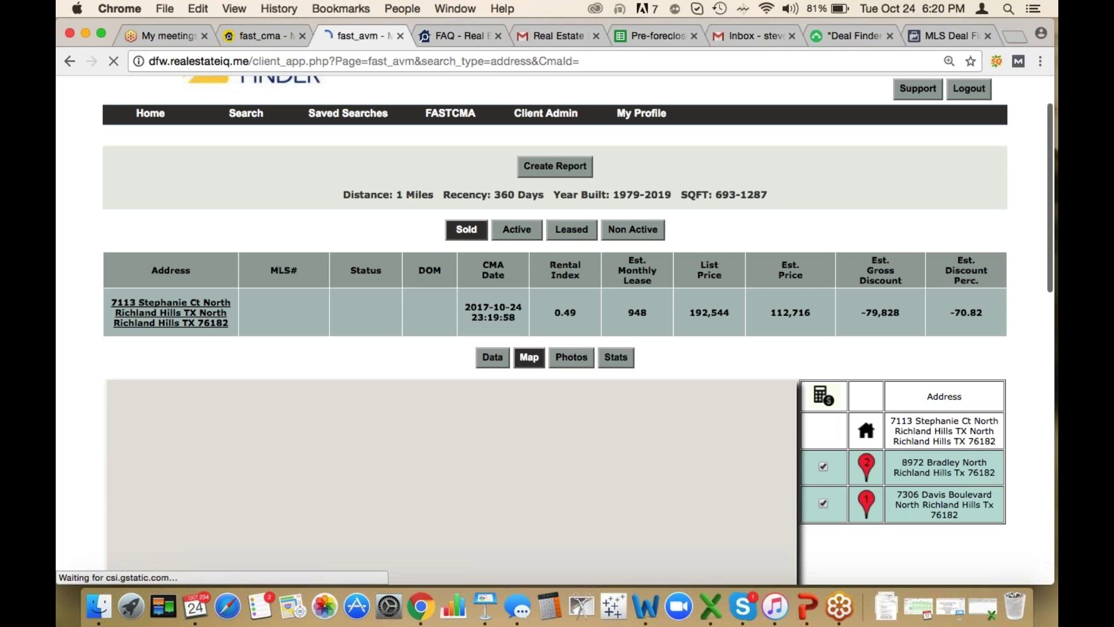
scroll(557, 331, "down", 5)
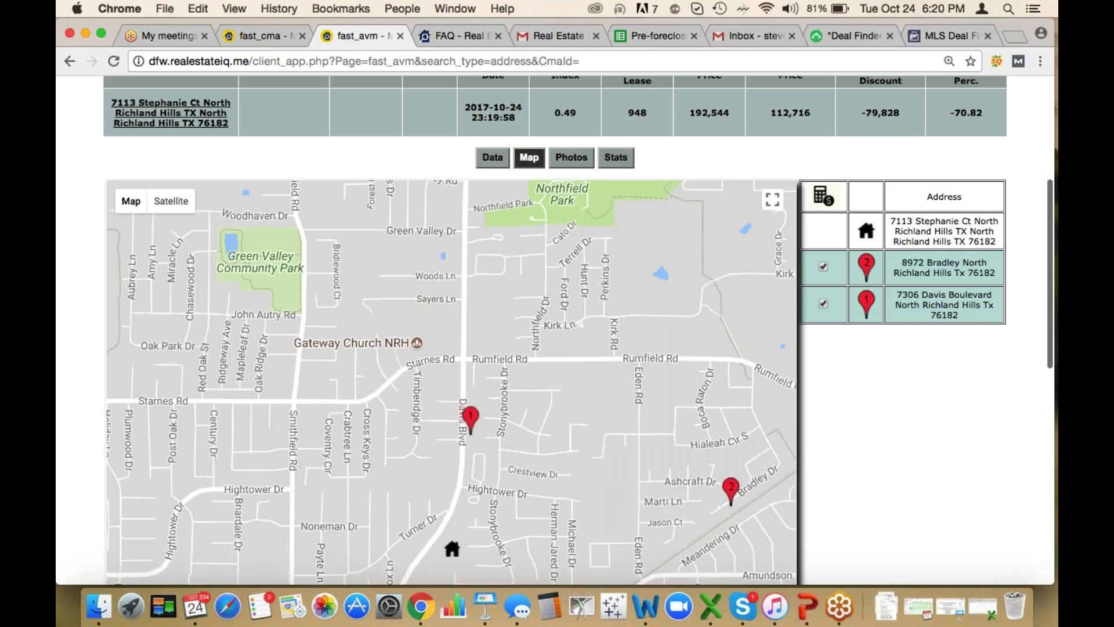
scroll(557, 331, "down", 3)
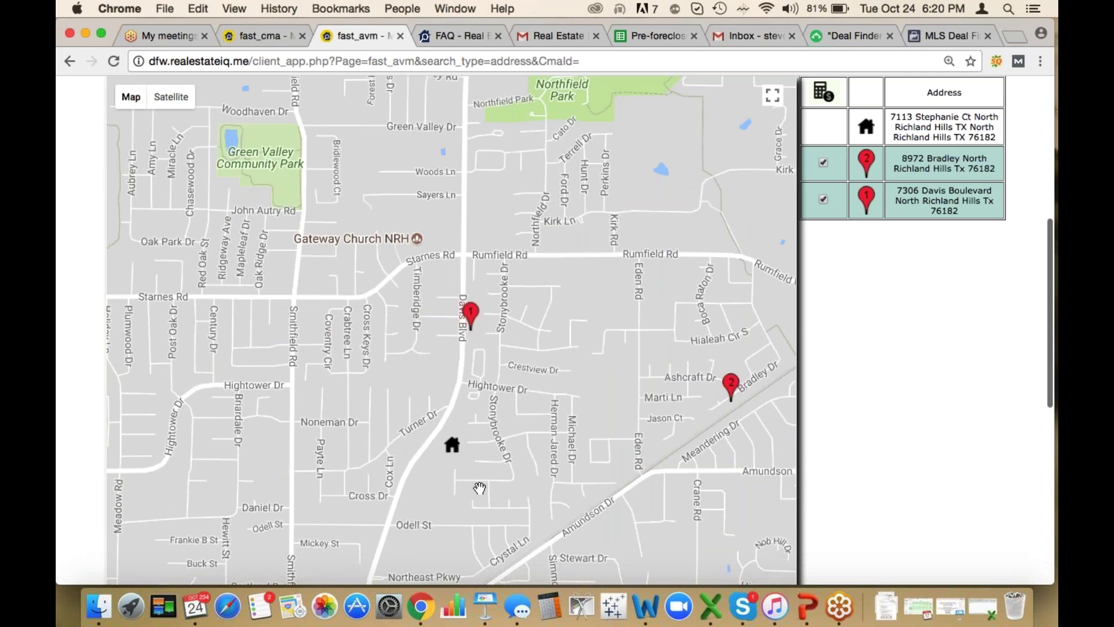
left_click(731, 384)
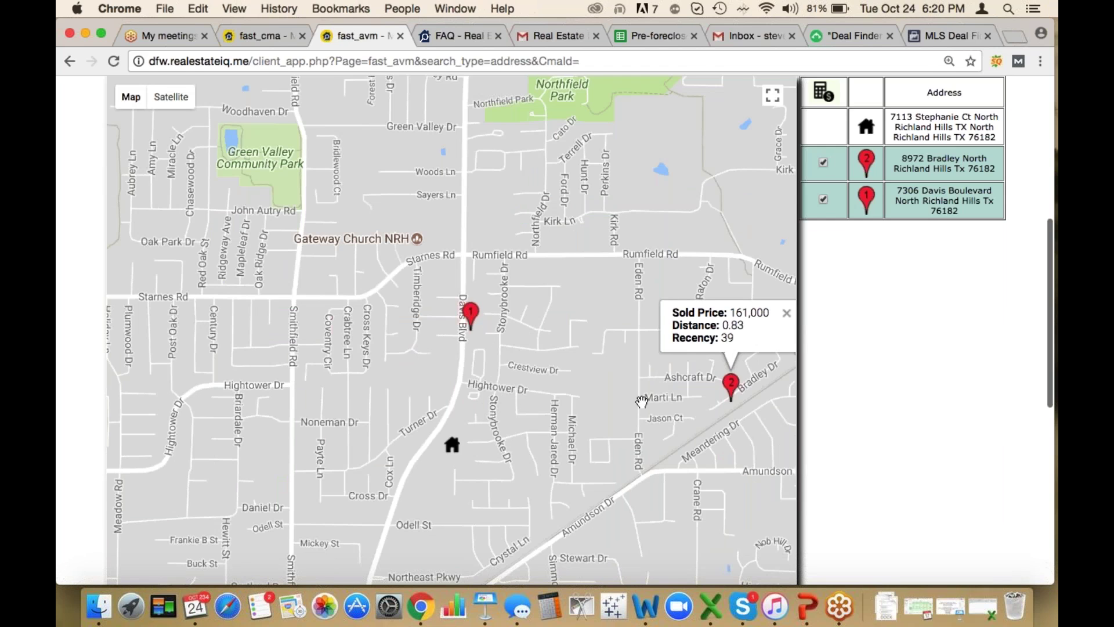
left_click(734, 313)
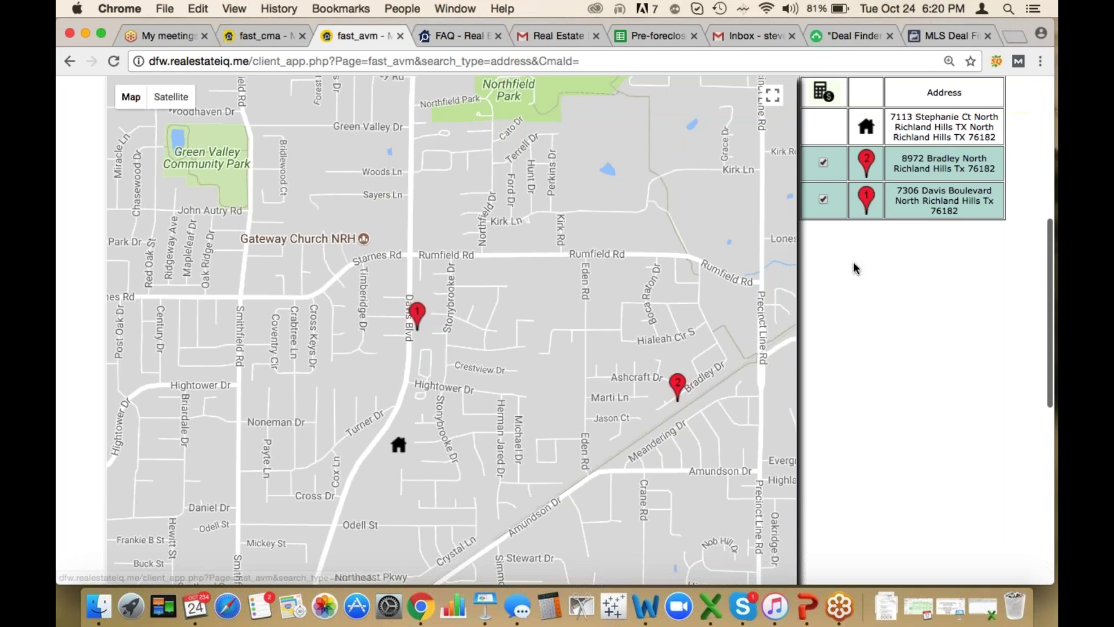
scroll(853, 261, "up", 2)
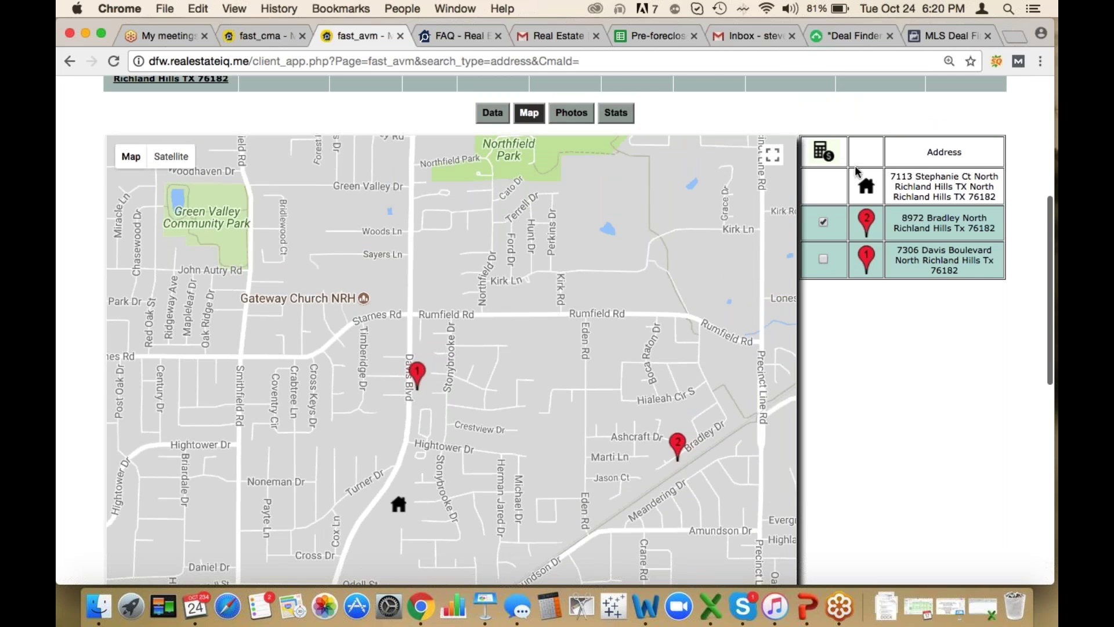
left_click(820, 152)
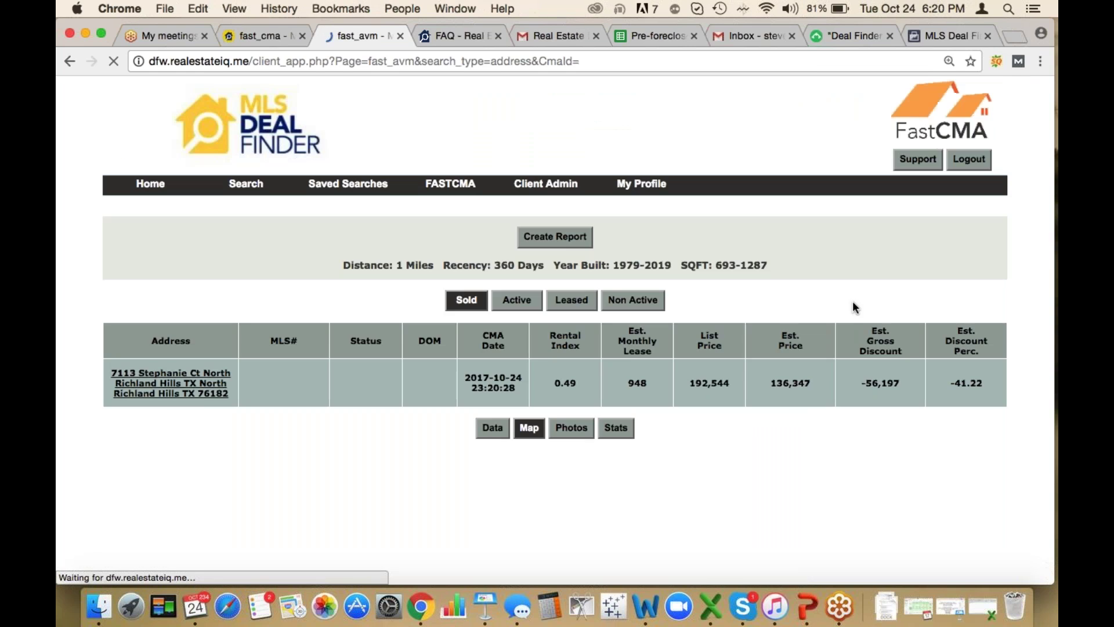
scroll(856, 405, "down", 3)
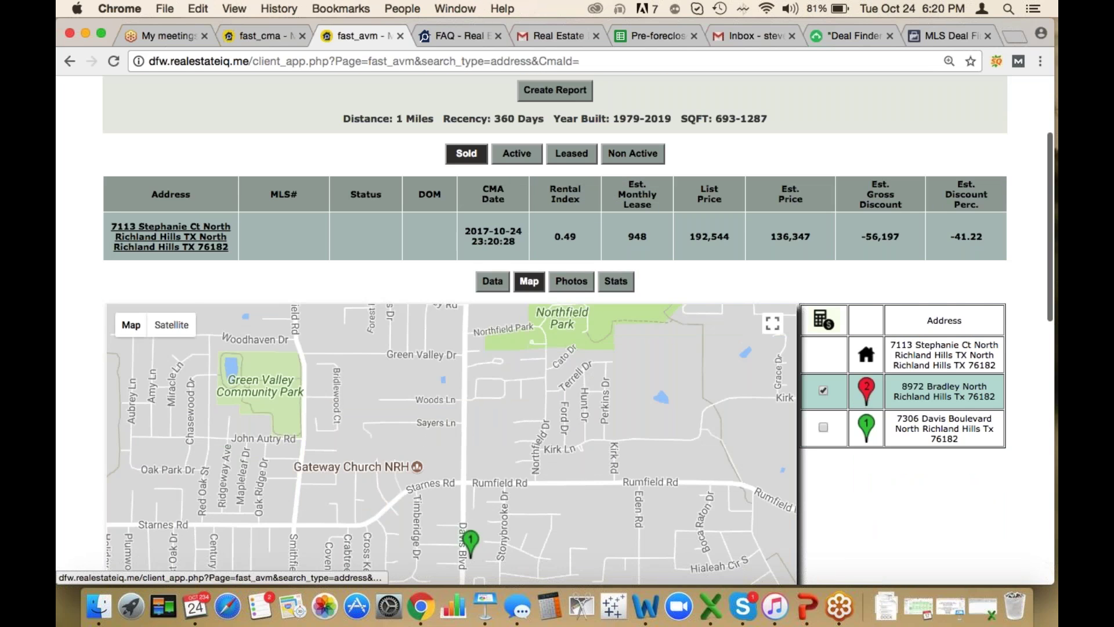
scroll(833, 489, "down", 3)
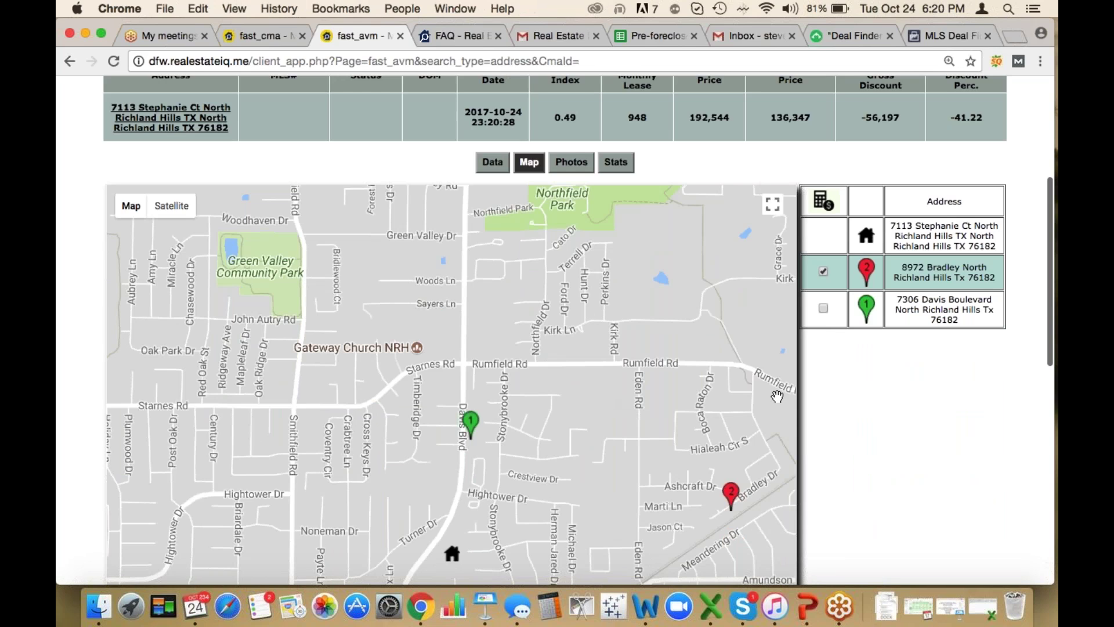
scroll(833, 368, "up", 2)
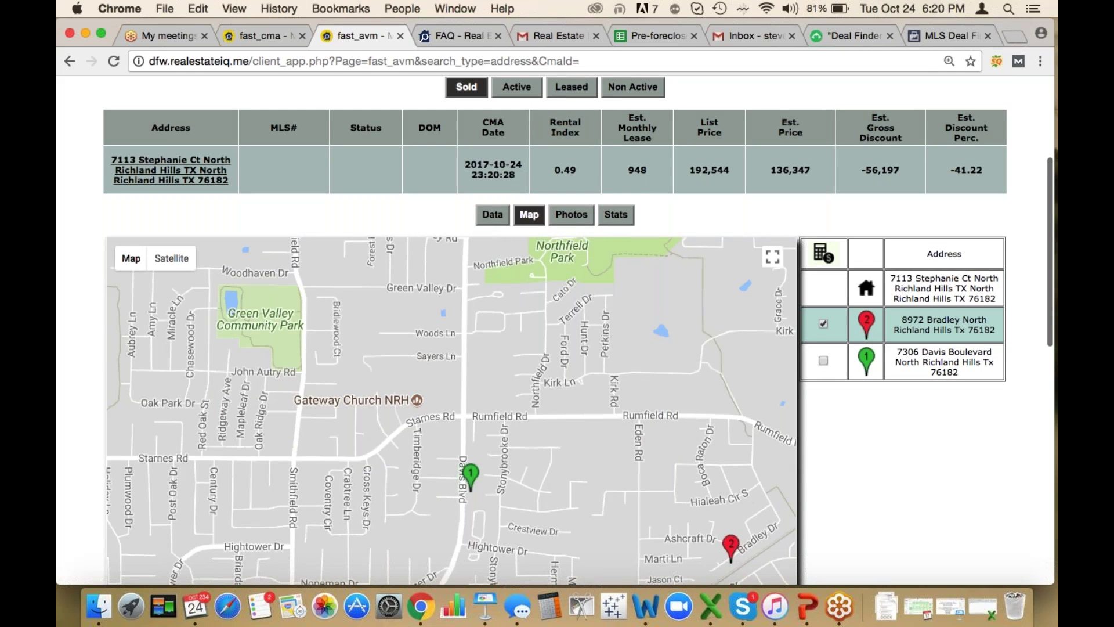
double_click(790, 169)
scroll(842, 475, "down", 4)
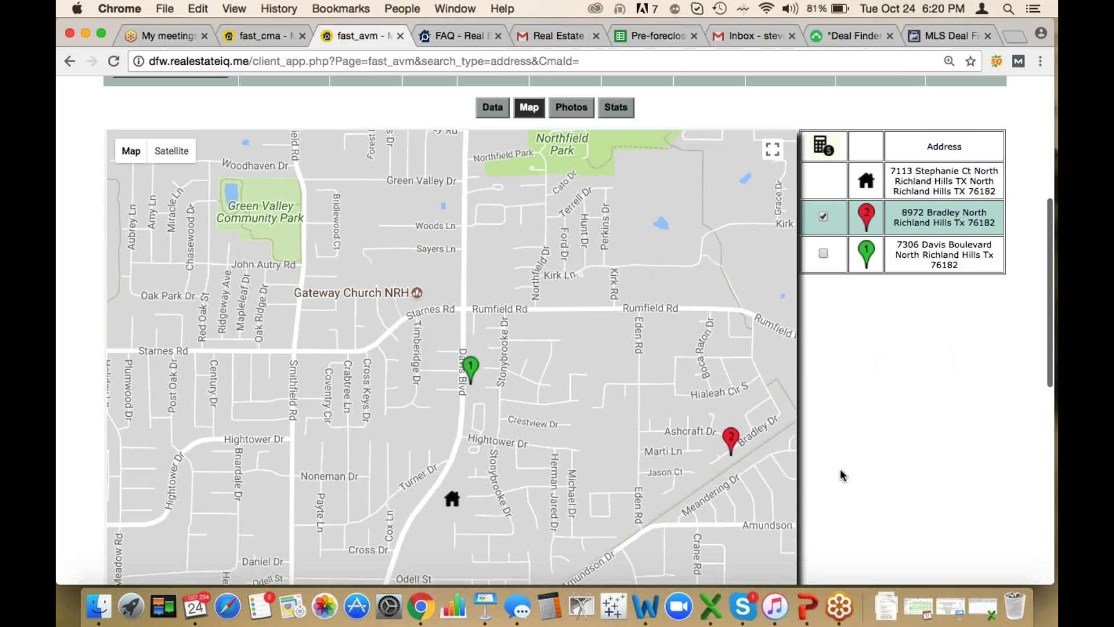
scroll(842, 473, "down", 1)
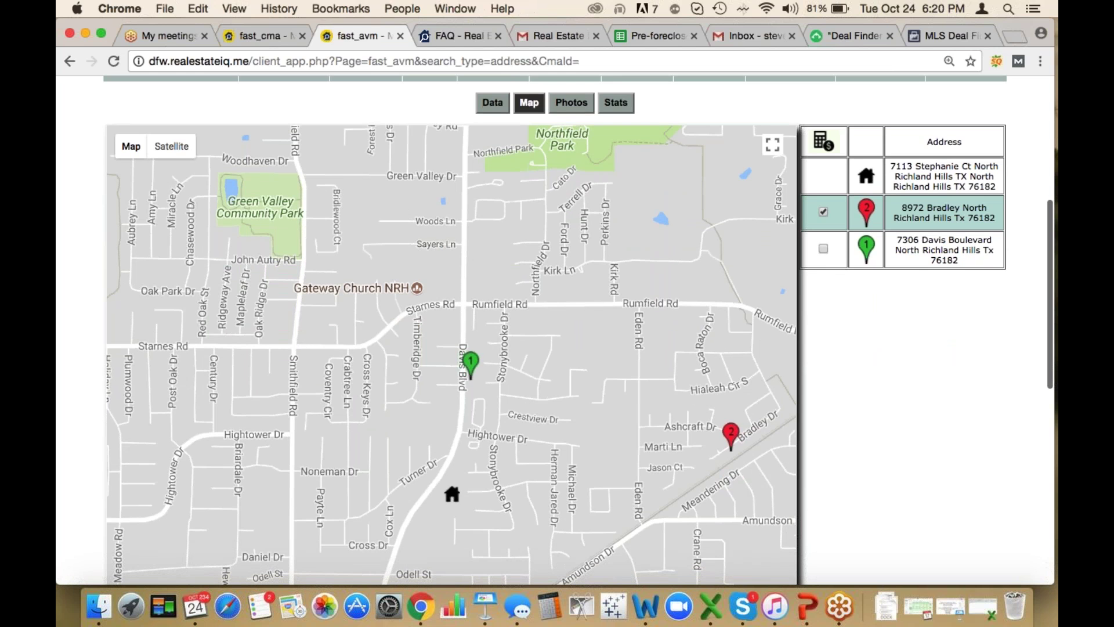
Switch the map to Satellite without labels, then back to the road map
left_click(170, 147)
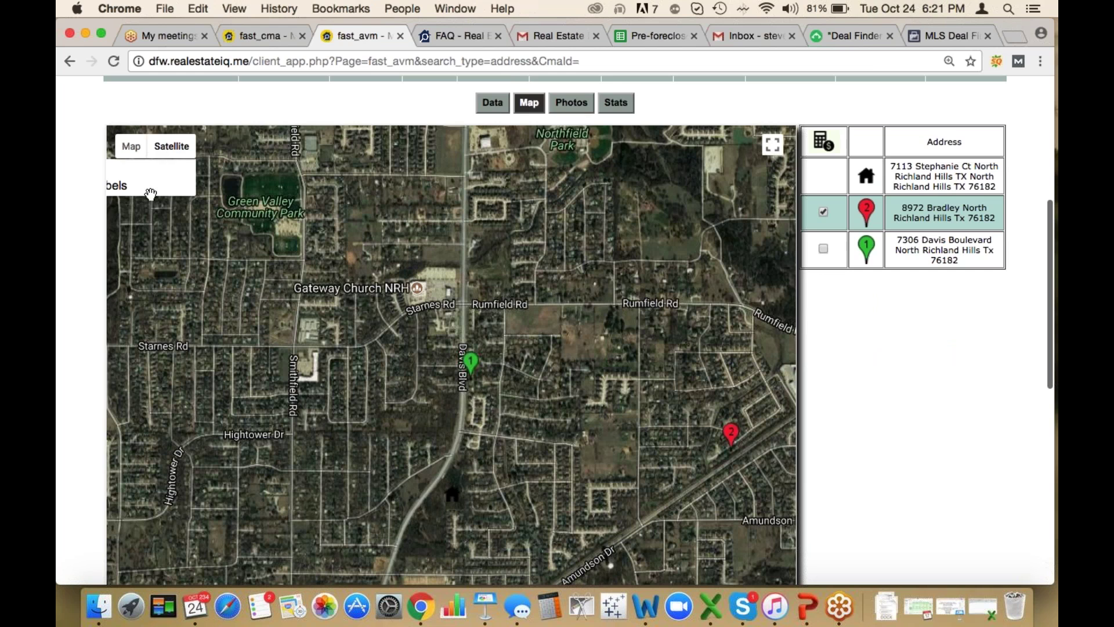
left_click(125, 177)
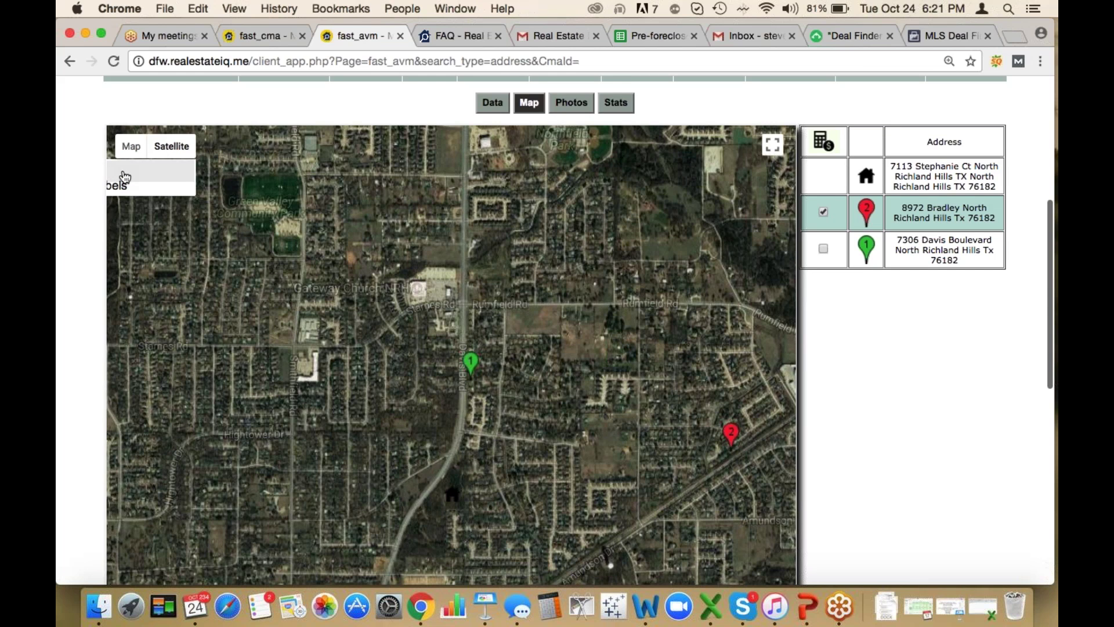
left_click(138, 152)
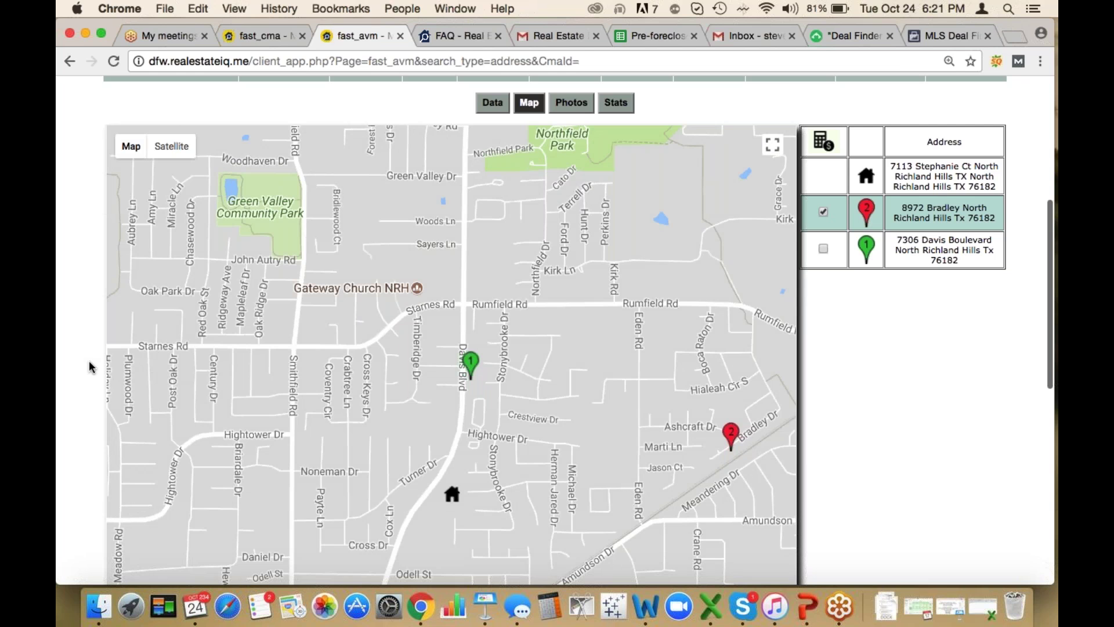
scroll(89, 361, "down", 3)
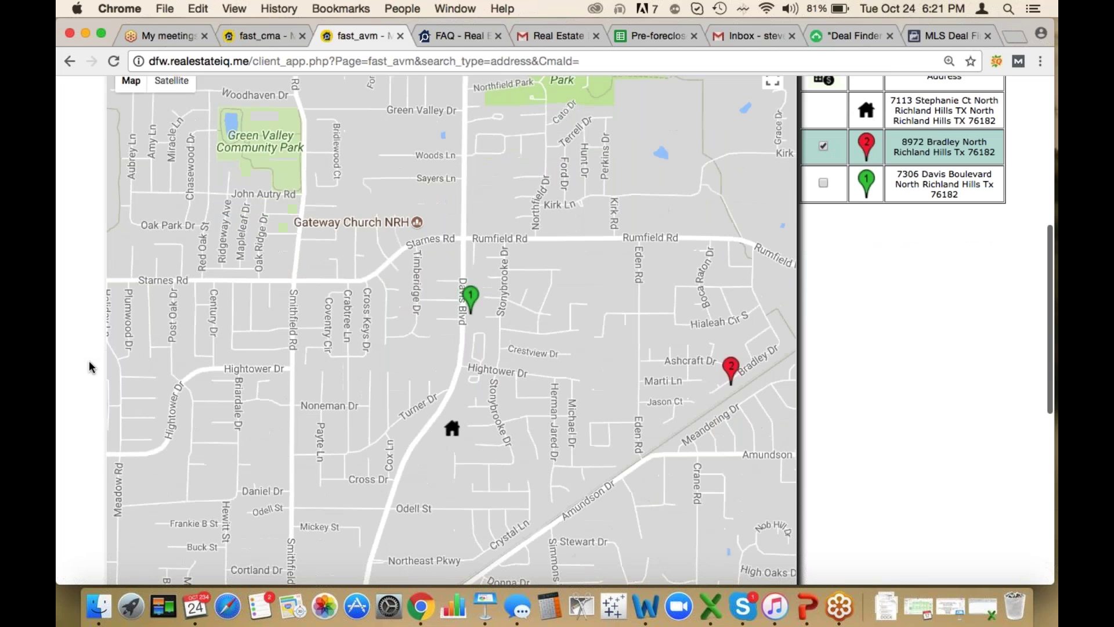
scroll(89, 361, "down", 8)
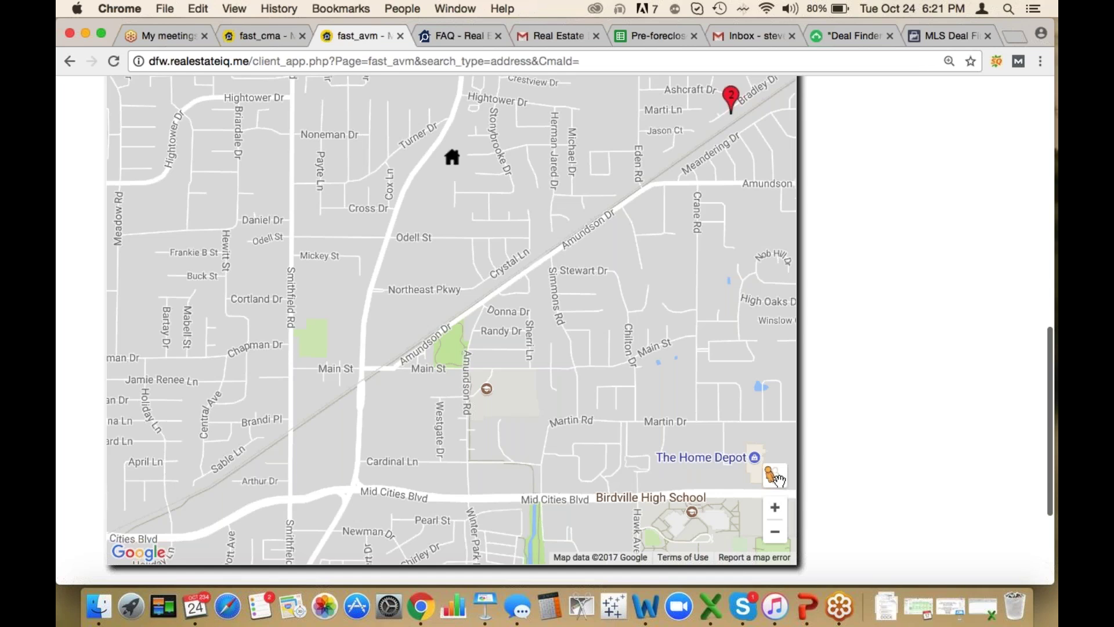
mouse_move(774, 476)
left_mouse_down()
mouse_move(774, 448)
mouse_move(662, 398)
mouse_move(668, 383)
mouse_move(462, 146)
left_mouse_up()
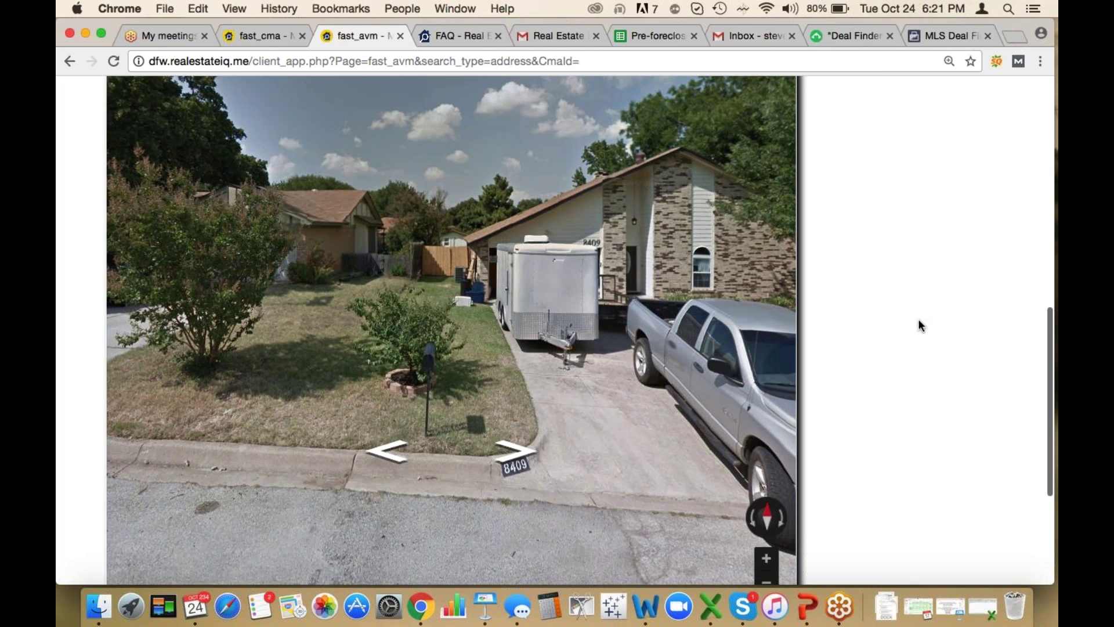
scroll(918, 319, "up", 7)
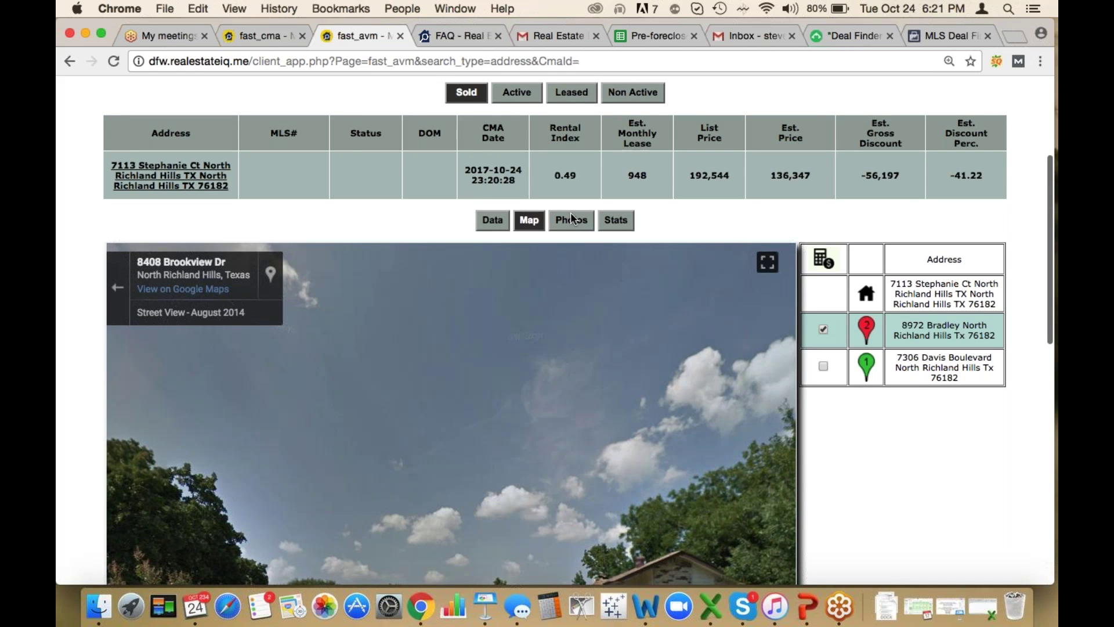
Show listing photos for both sold comparables and preview the exterior and interior thumbnails
left_click(571, 222)
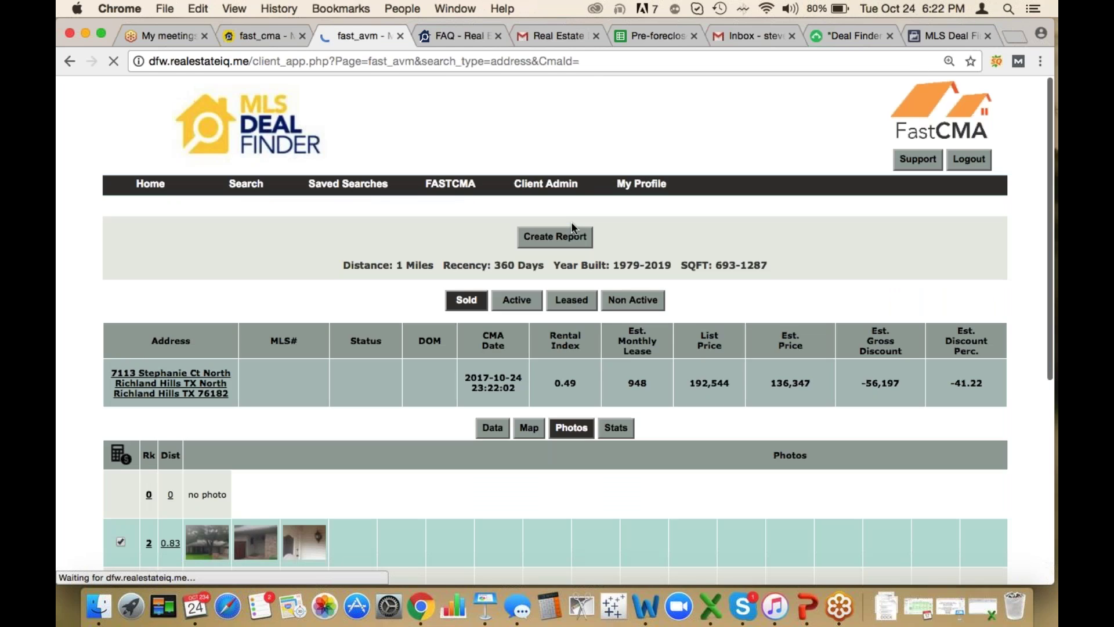
scroll(335, 357, "down", 4)
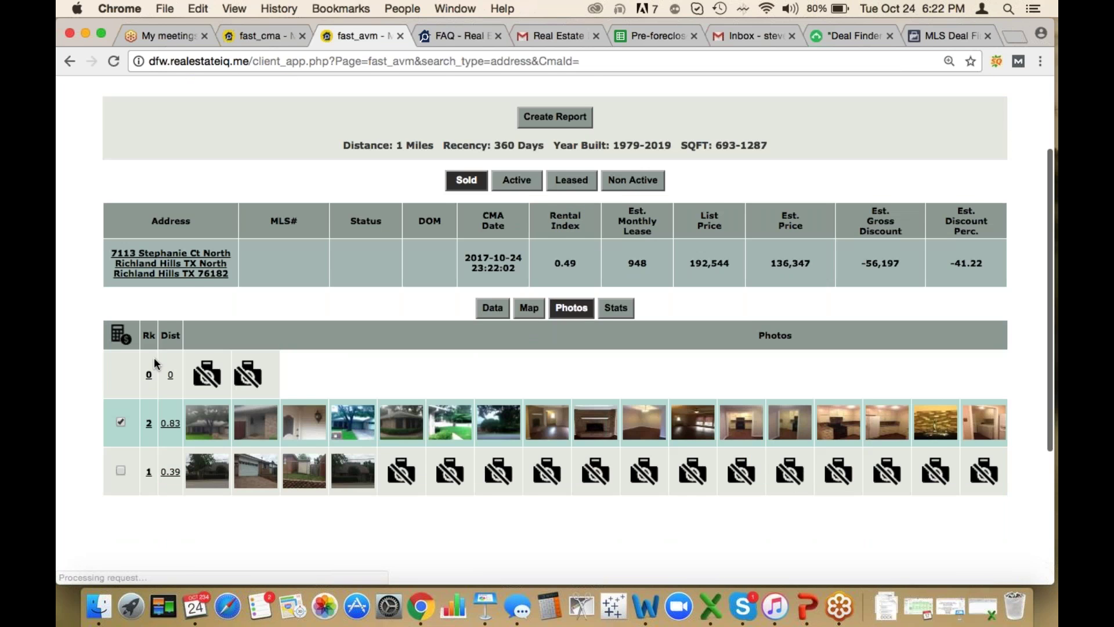
scroll(154, 357, "down", 1)
mouse_move(260, 390)
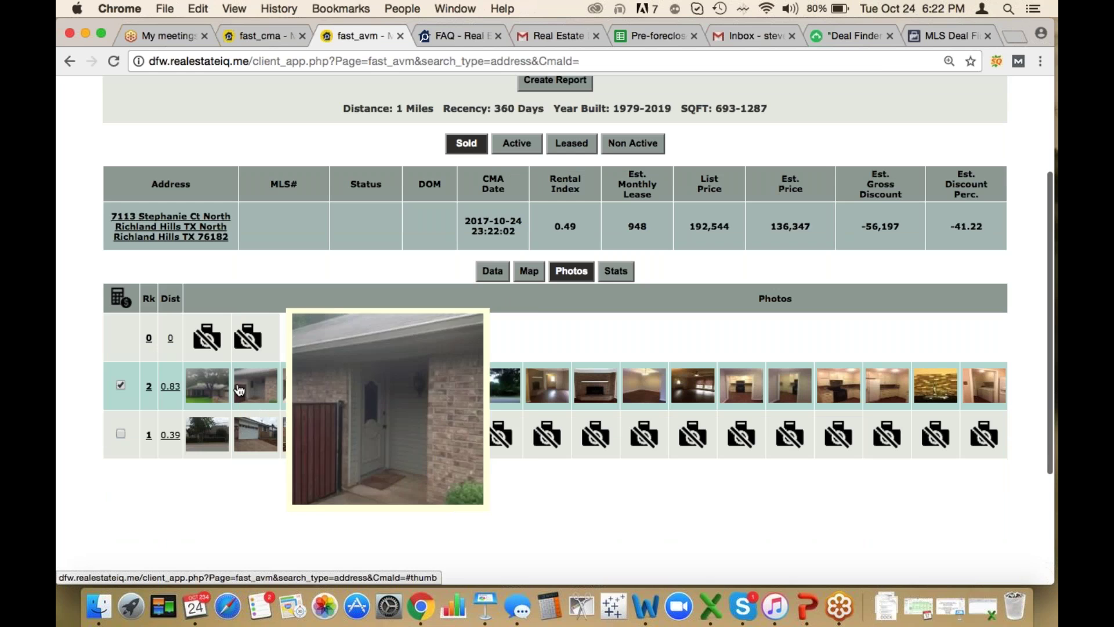
mouse_move(323, 390)
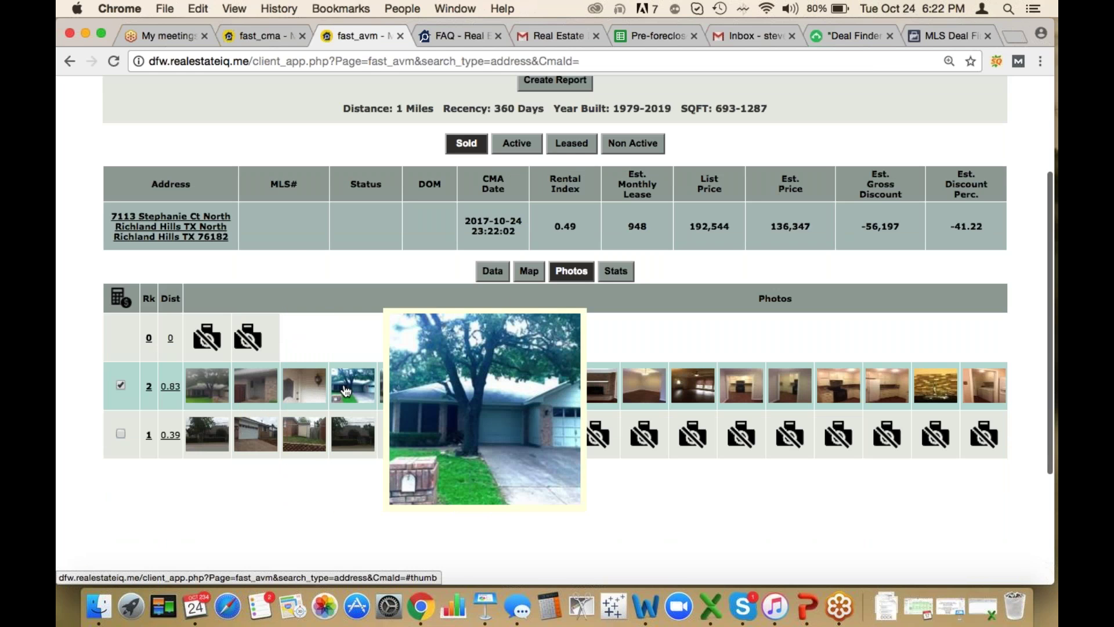
mouse_move(596, 386)
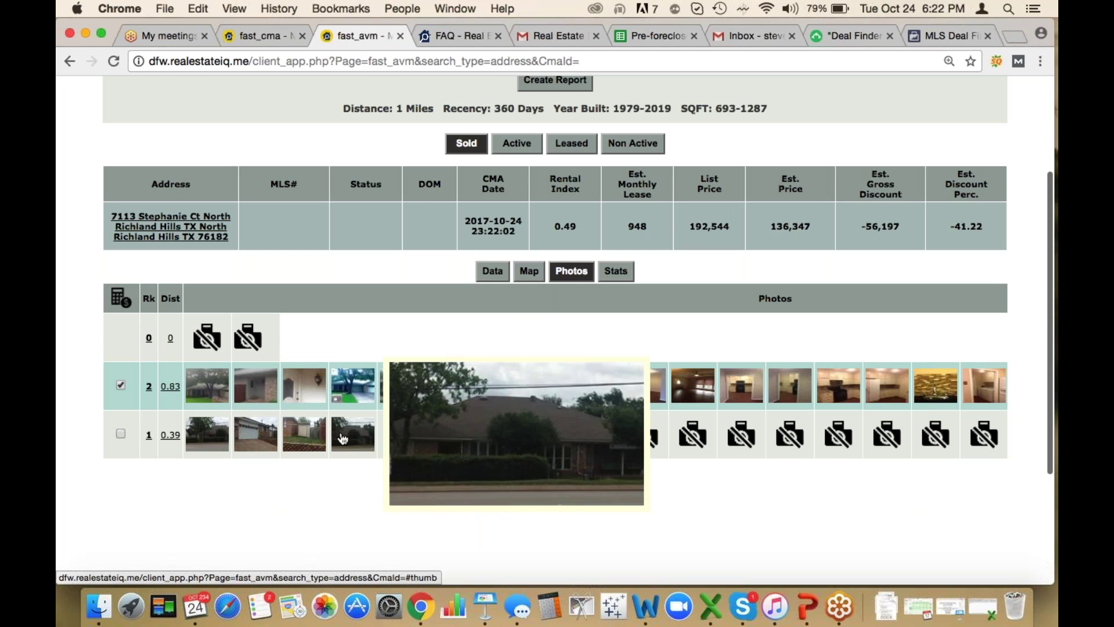
Switch the results to leased comparables and preview their photo thumbnails
left_click(572, 146)
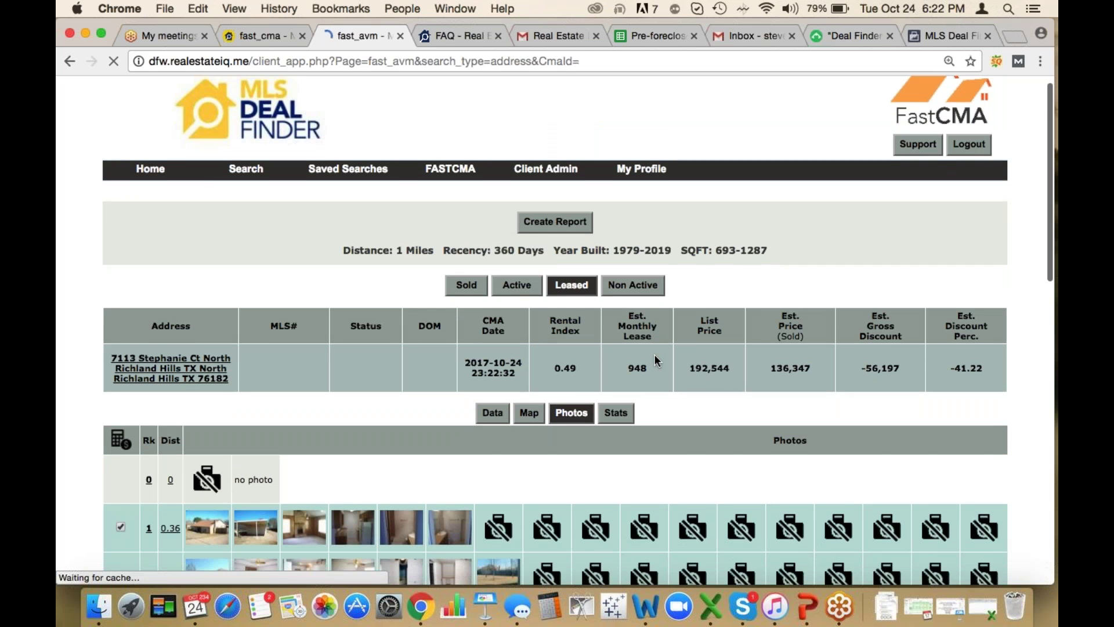
scroll(654, 356, "down", 3)
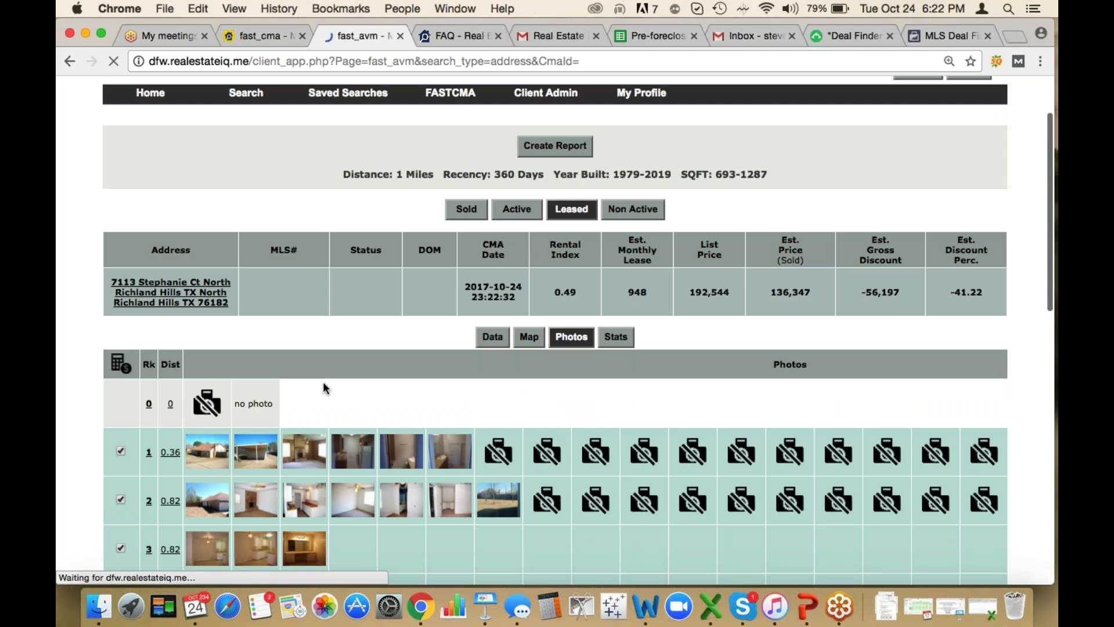
scroll(316, 381, "down", 5)
scroll(207, 259, "down", 2)
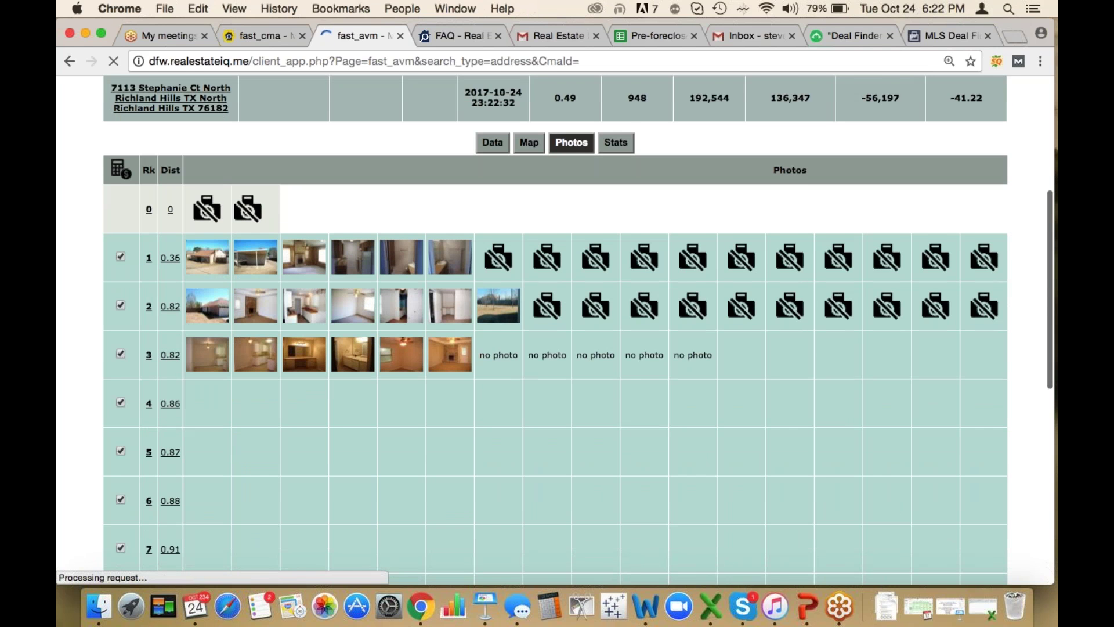
mouse_move(208, 234)
mouse_move(268, 240)
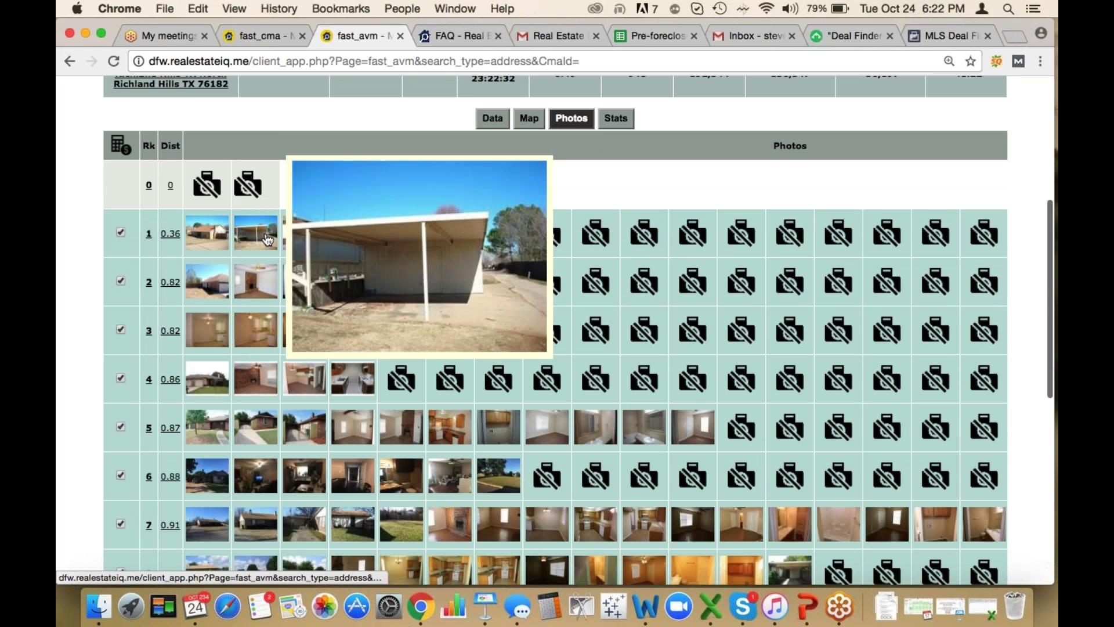
mouse_move(456, 251)
mouse_move(273, 335)
mouse_move(458, 330)
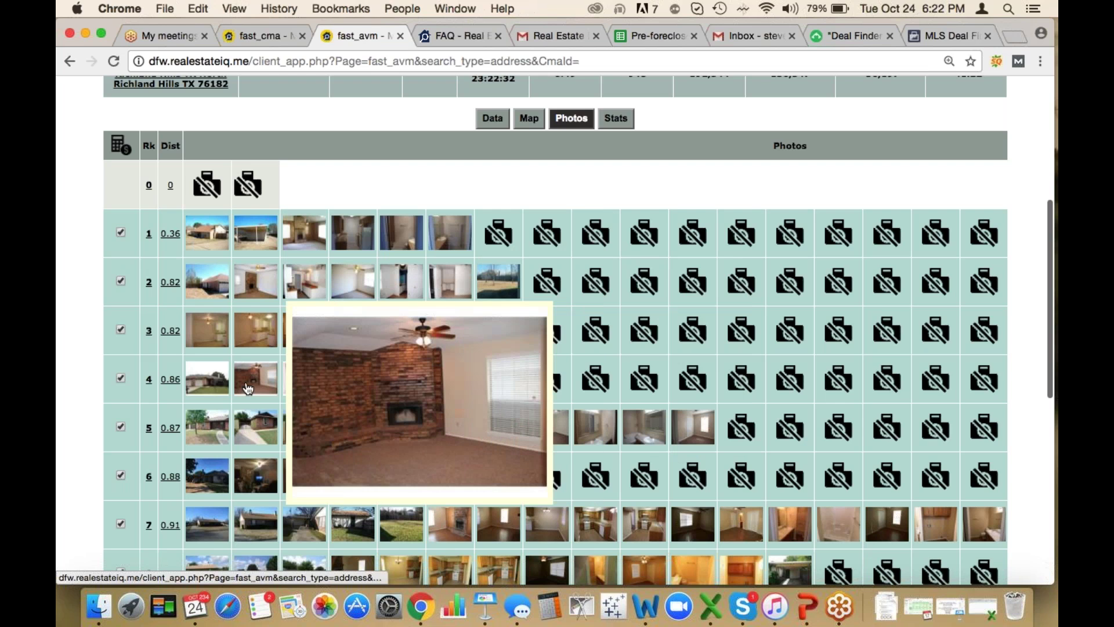
mouse_move(305, 428)
mouse_move(595, 428)
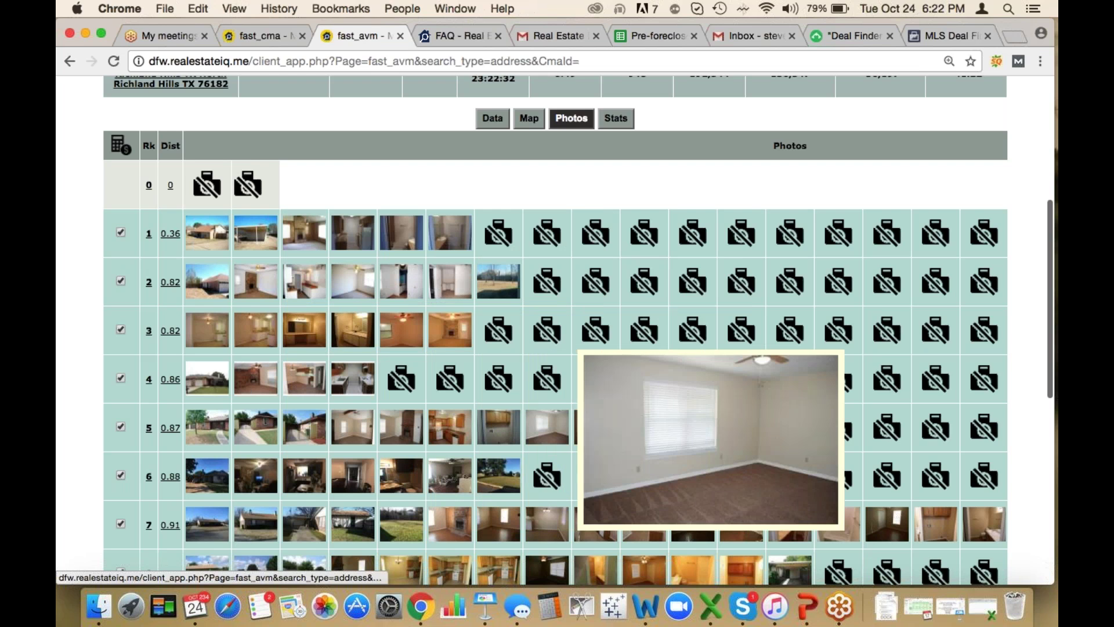
Uncheck leased comparables 5, 1, 4, 8, 7 and 9, keeping 2, 3, 6 and 11
left_click(121, 428)
left_click(121, 232)
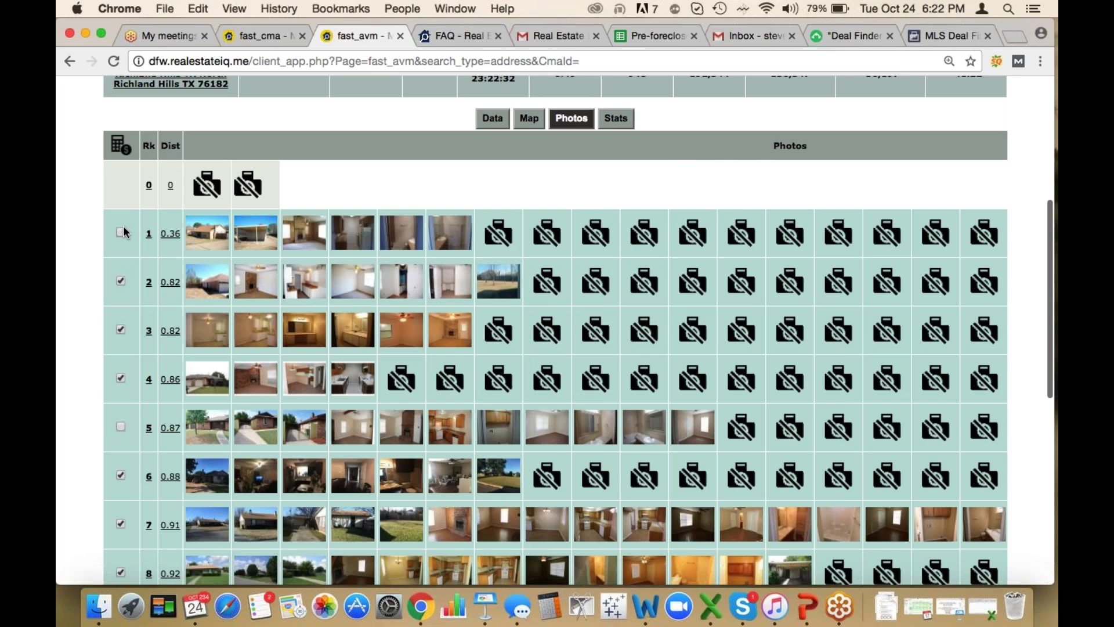
mouse_move(305, 288)
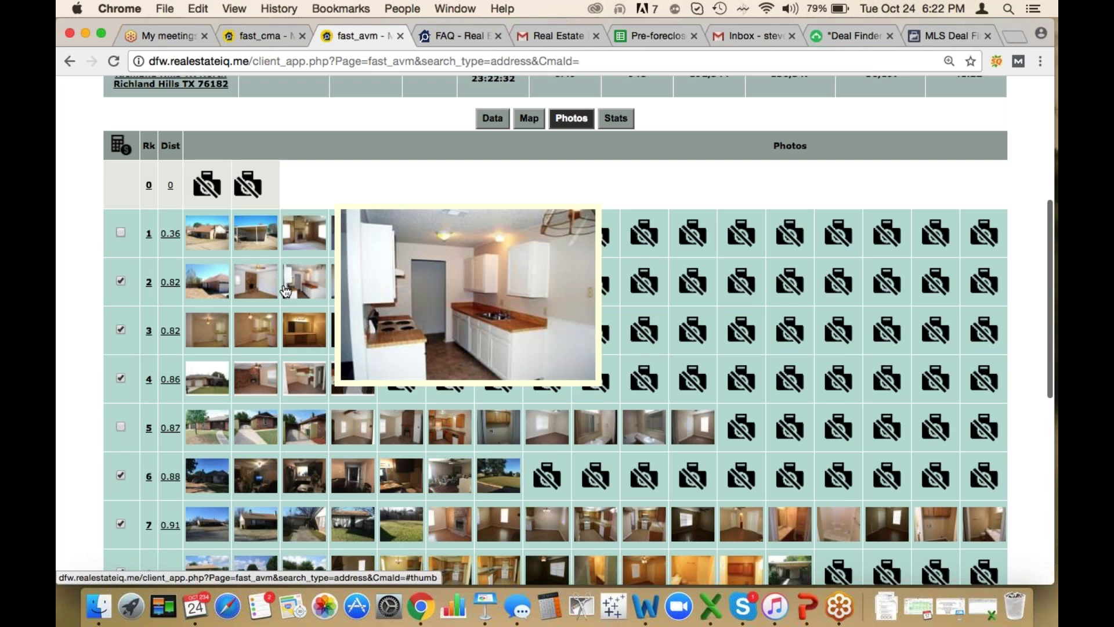
mouse_move(274, 391)
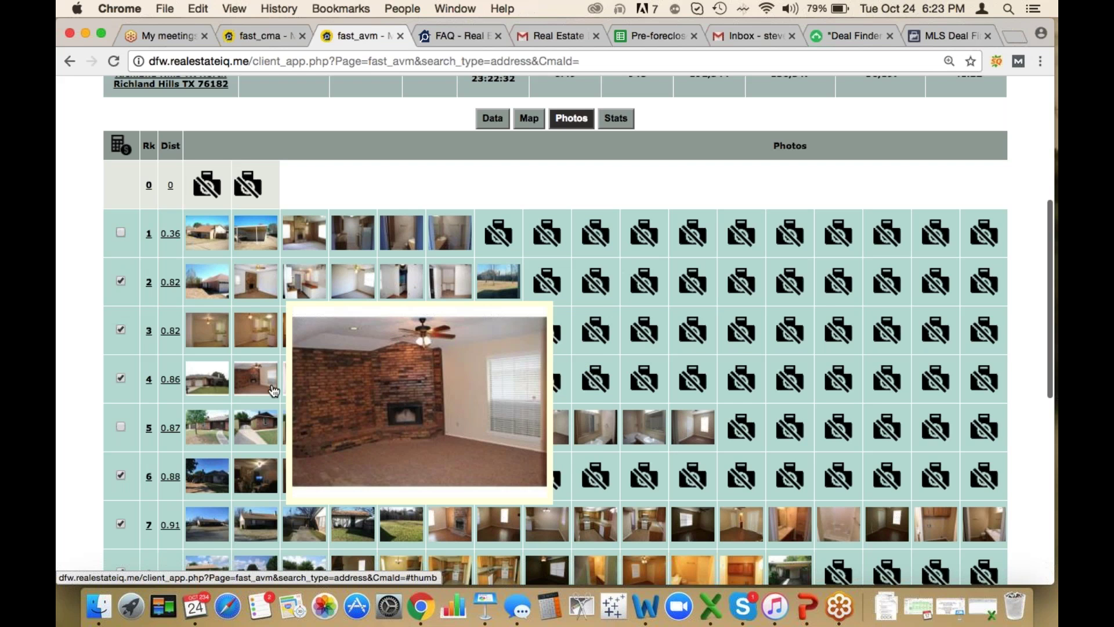
left_click(121, 378)
scroll(123, 433, "down", 2)
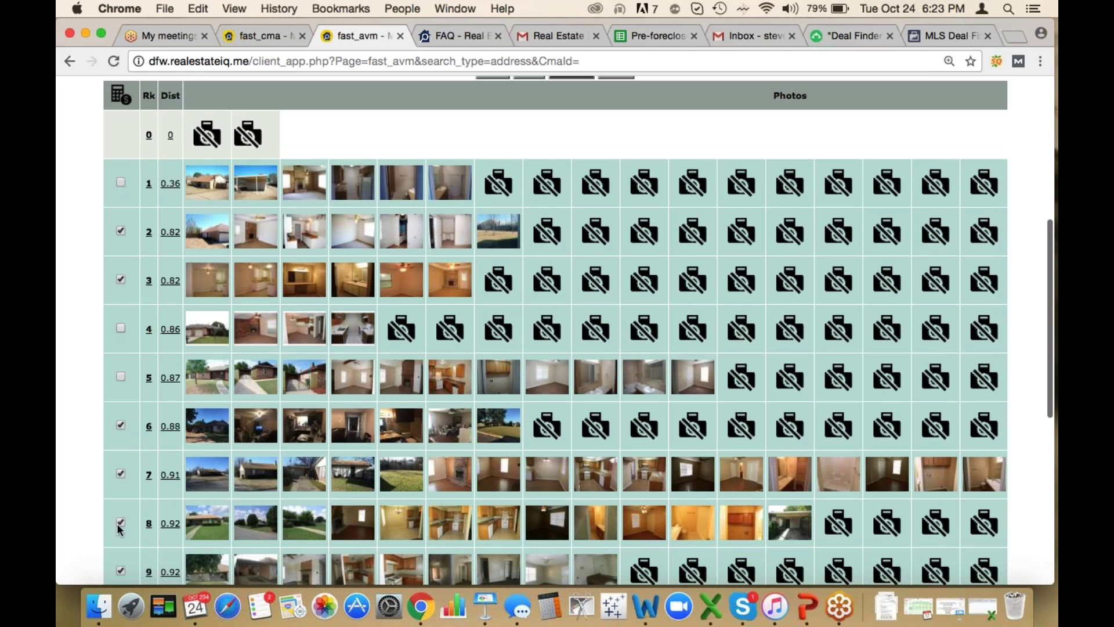
left_click(120, 524)
left_click(122, 474)
scroll(121, 476, "down", 4)
left_click(120, 475)
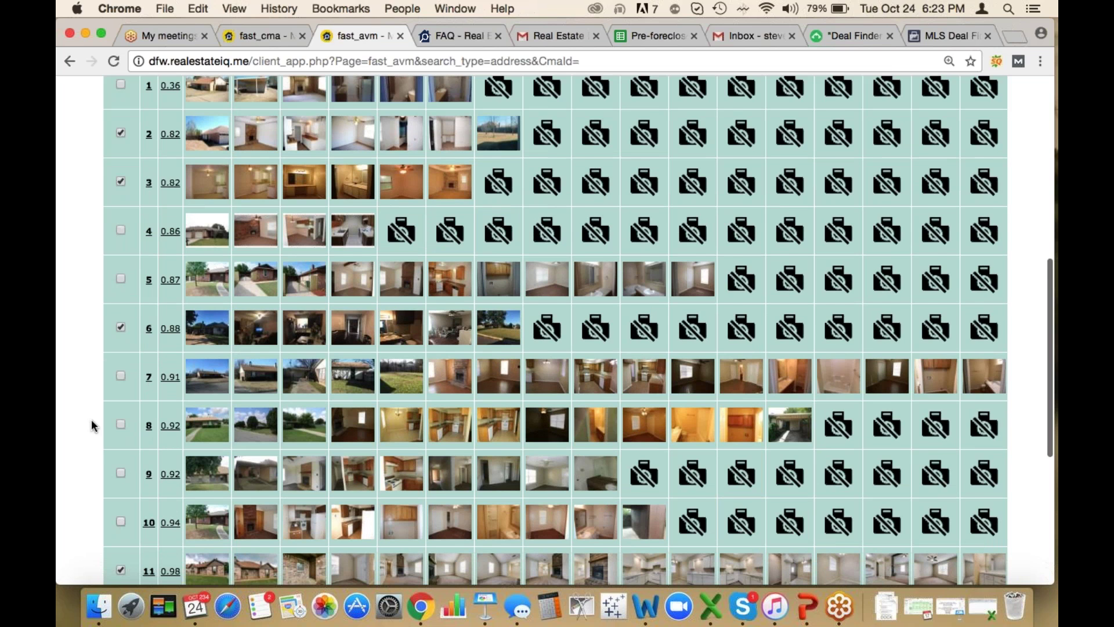
scroll(92, 419, "up", 7)
Recalculate the CMA with comparables 2, 3, 6 and 11, then review the 0.56 rental index and 1,069 monthly lease
left_click(121, 179)
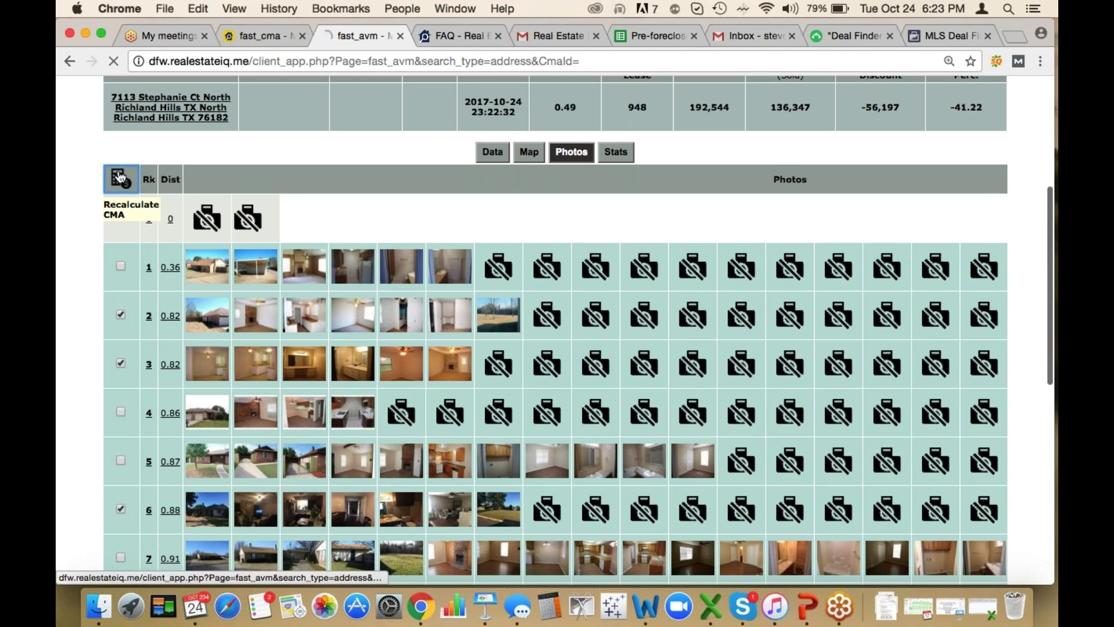
scroll(407, 180, "up", 3)
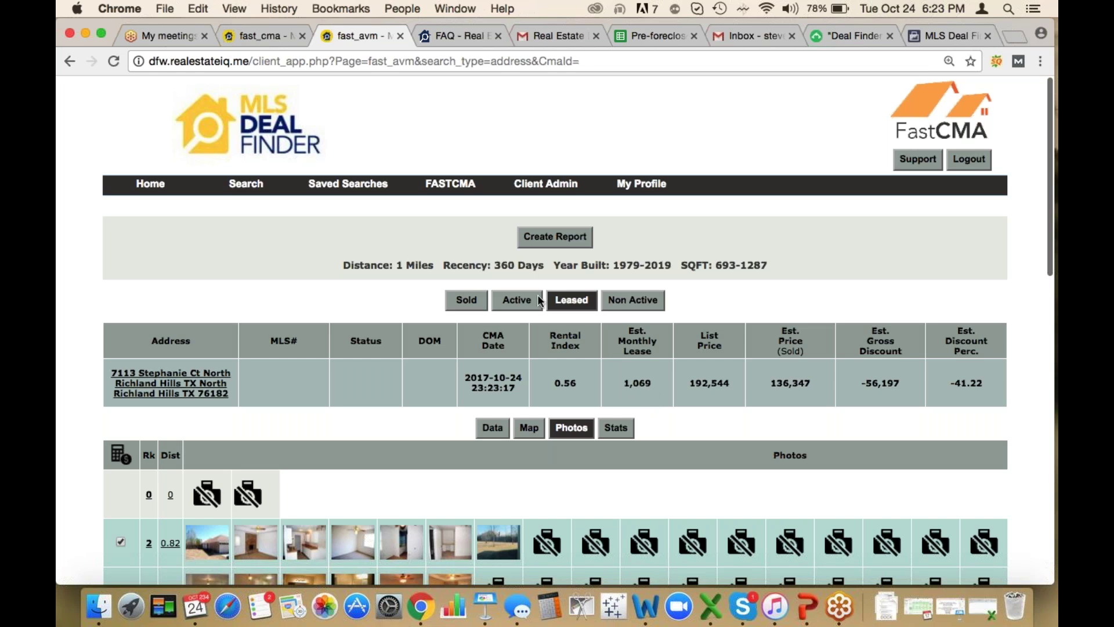
scroll(536, 296, "down", 5)
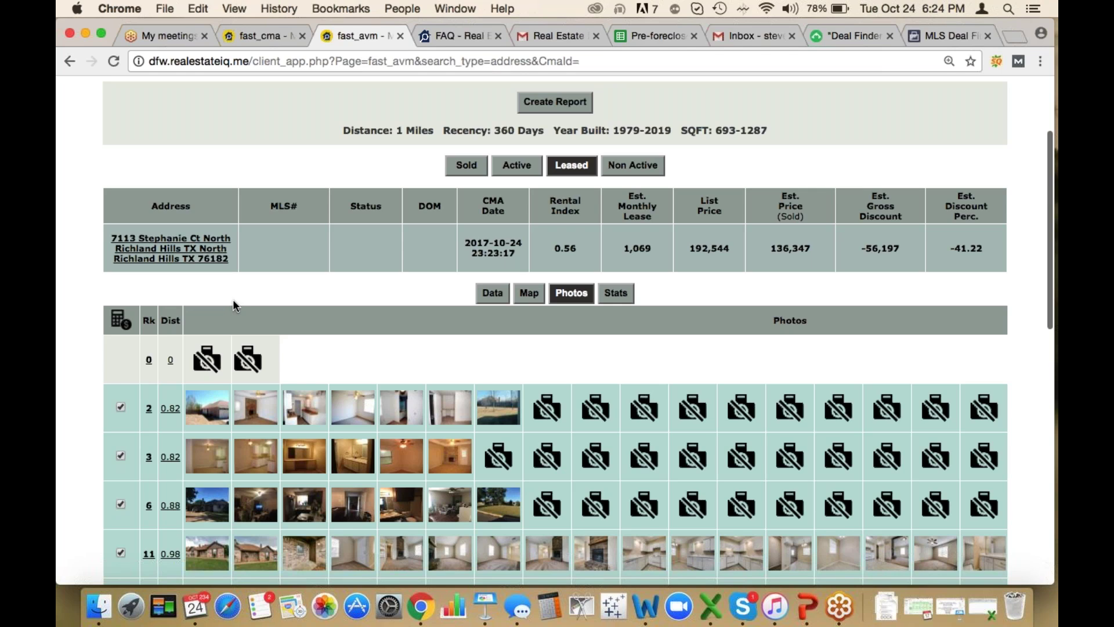
Scroll the Real Estate IQ Off Market Leads email to find the November 2017 pre-foreclosure and other lead file links
left_click(549, 35)
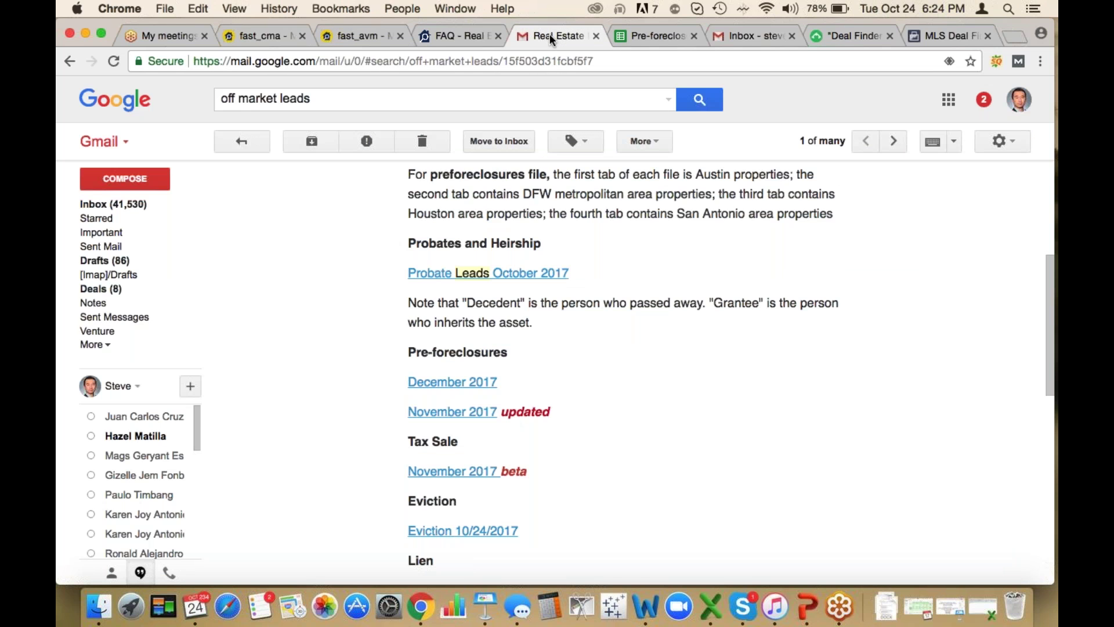
scroll(580, 365, "up", 3)
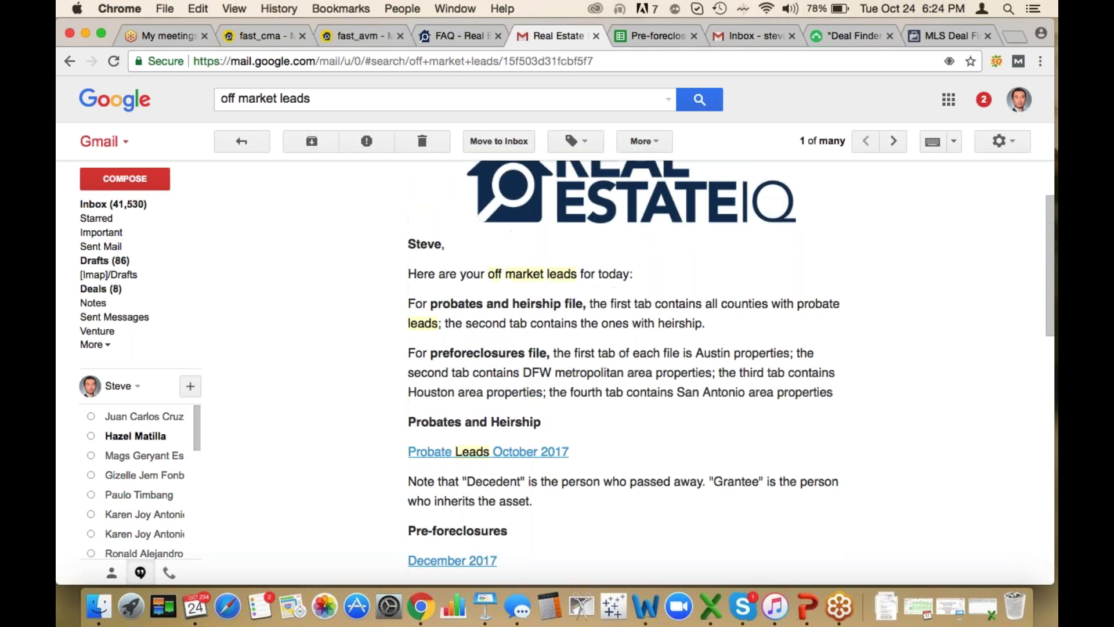
scroll(786, 314, "up", 1)
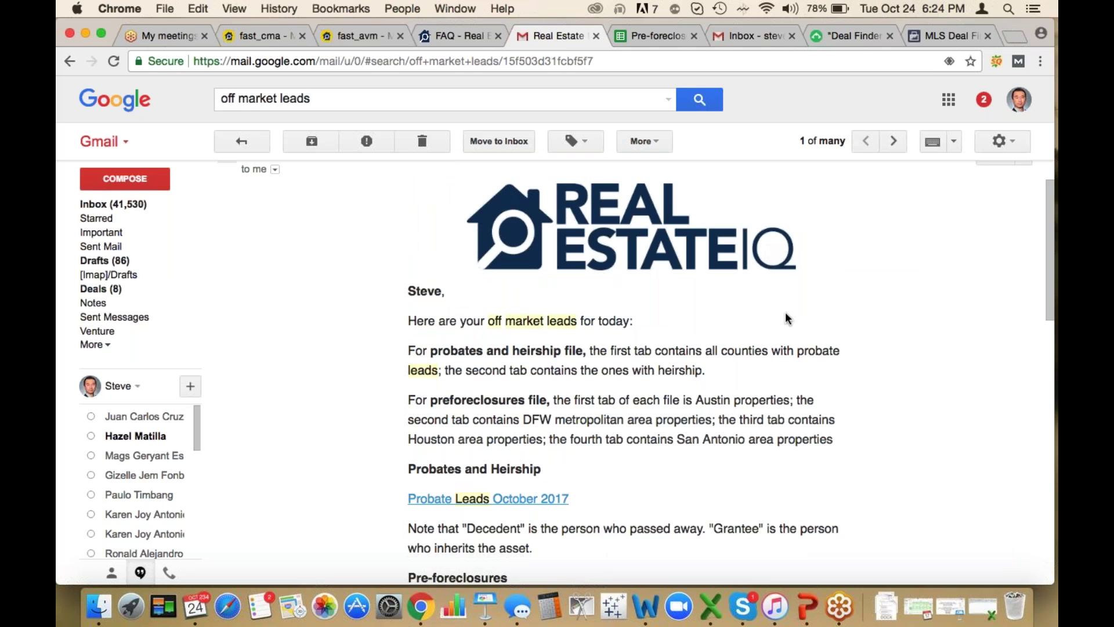
scroll(785, 312, "down", 4)
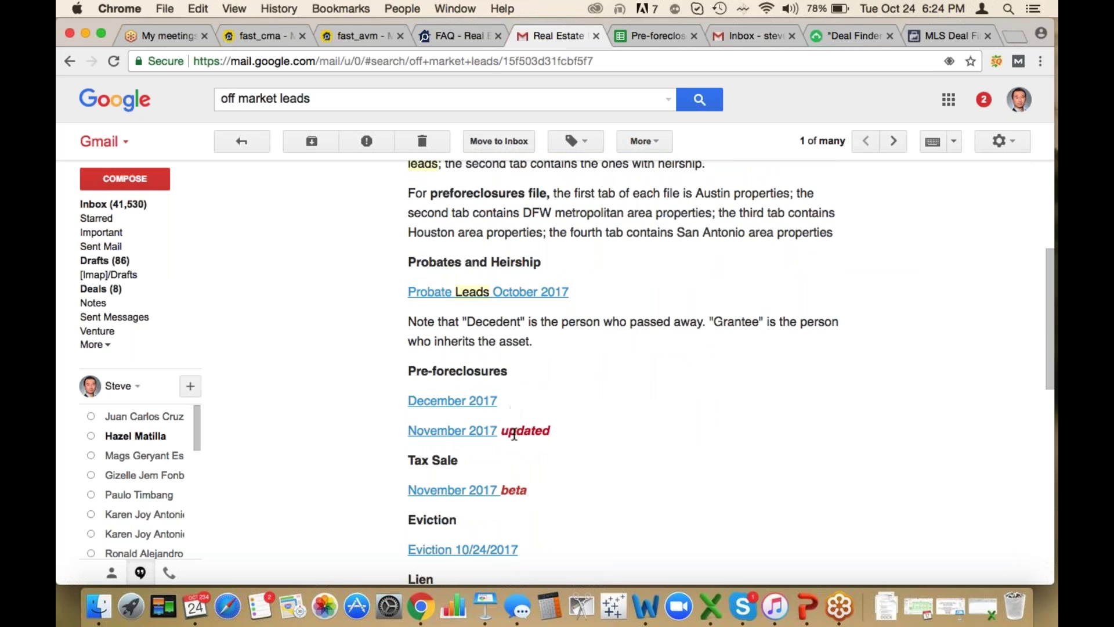
left_click_drag(502, 432, 403, 433)
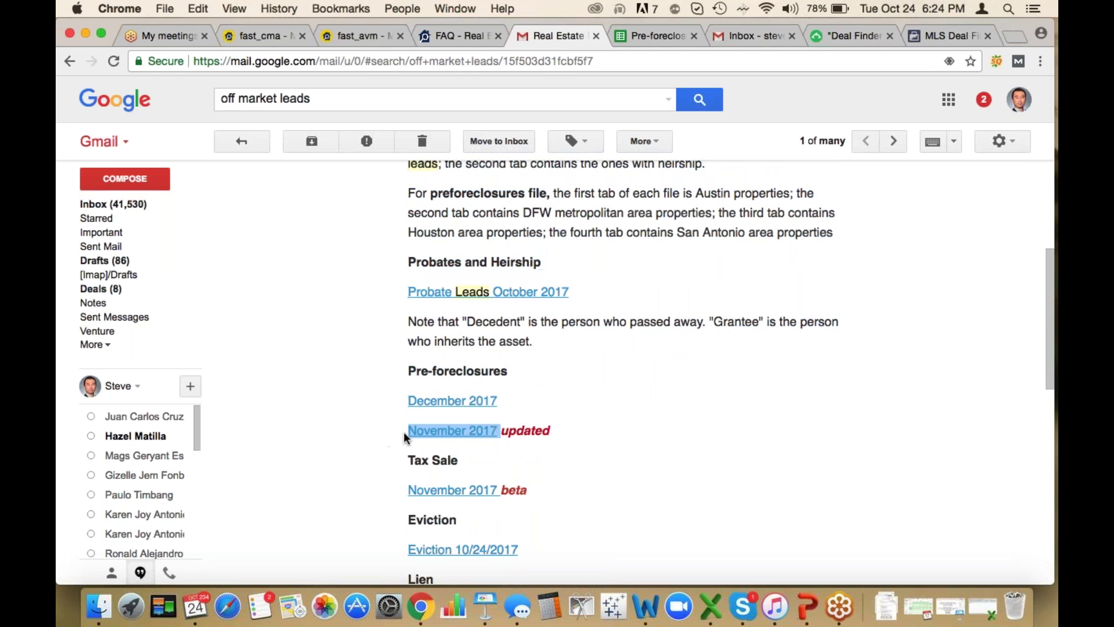
left_click(514, 399)
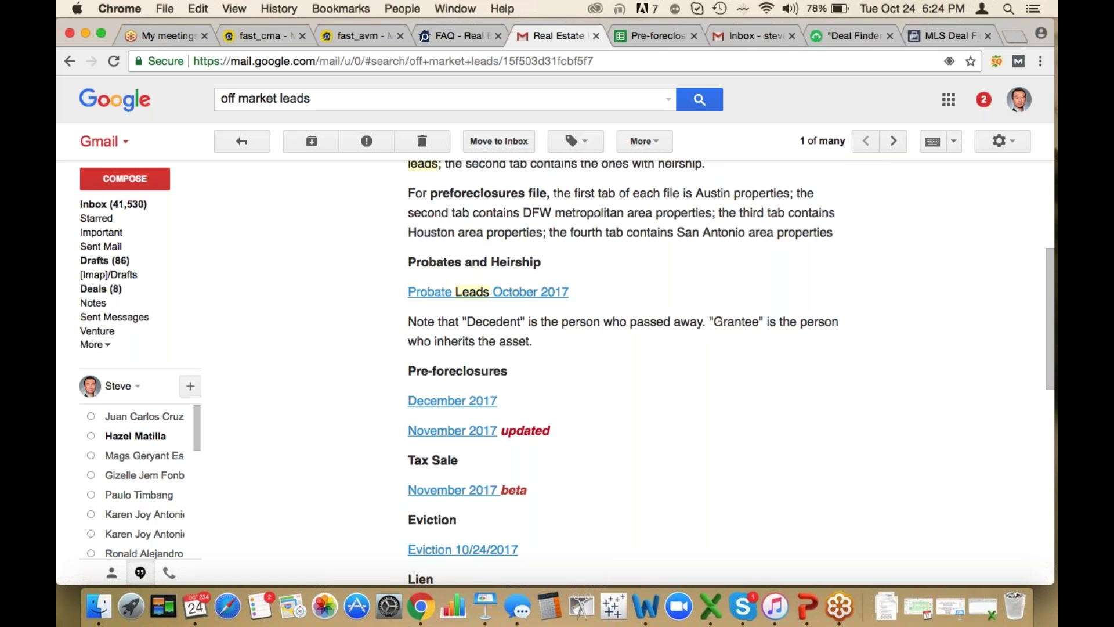
scroll(601, 465, "down", 2)
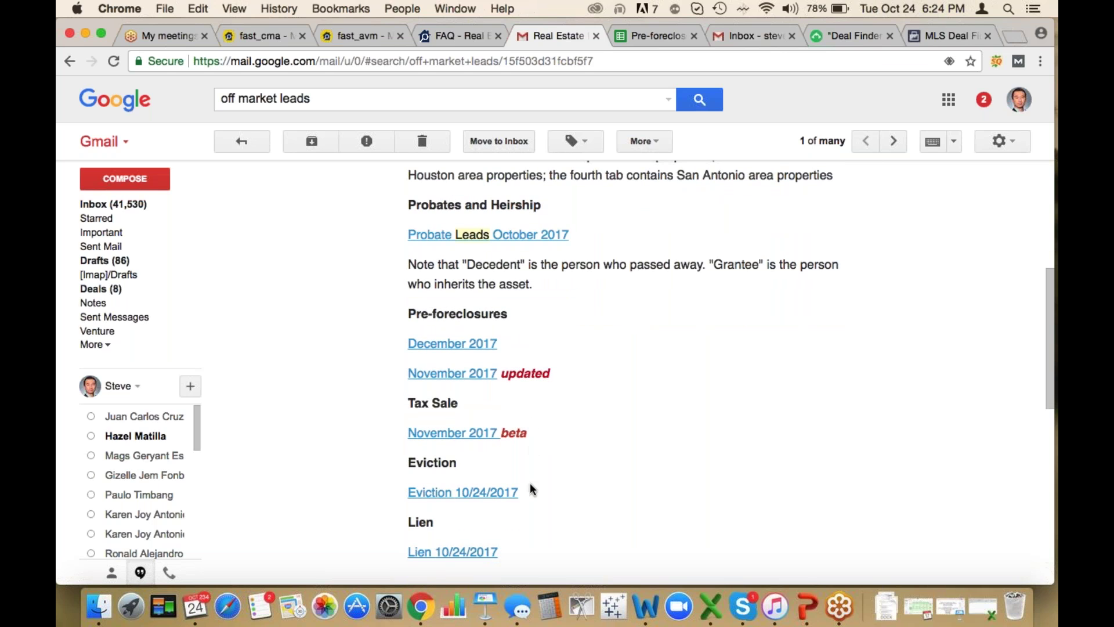
scroll(516, 547, "down", 1)
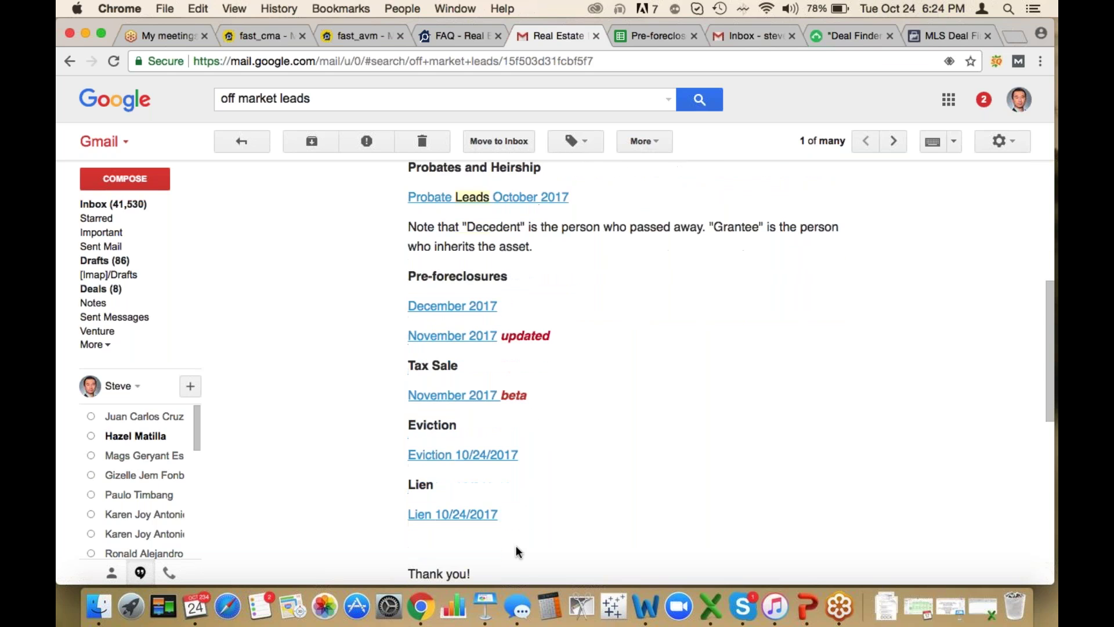
scroll(516, 548, "up", 1)
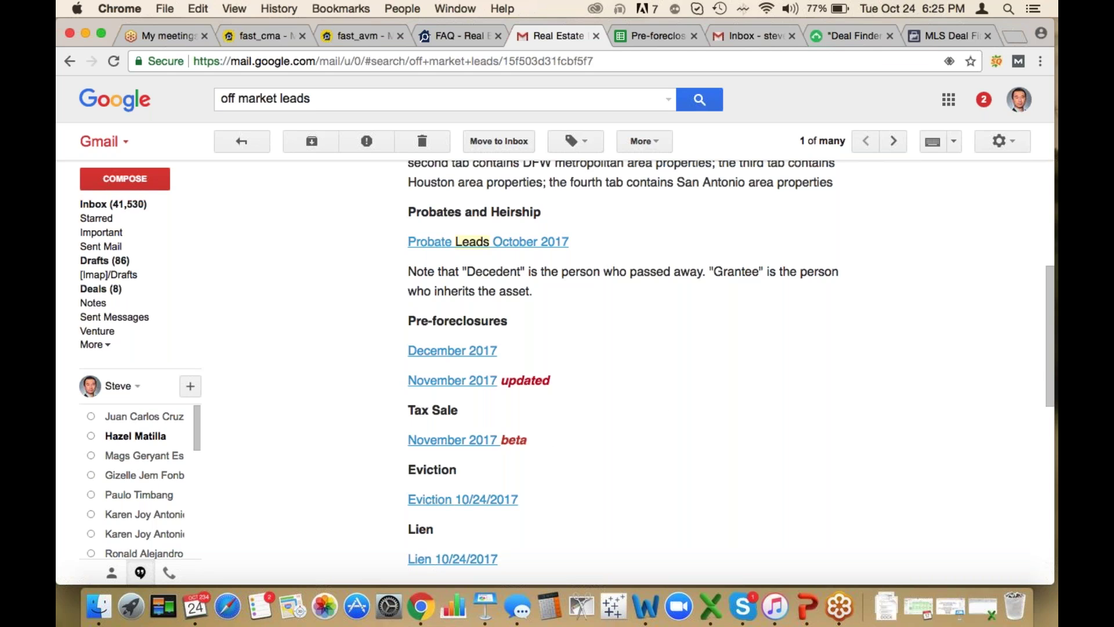
On the DFW pre-foreclosure sheet, check row 10's County and narrow the Mortgagor First Name column
left_click(652, 42)
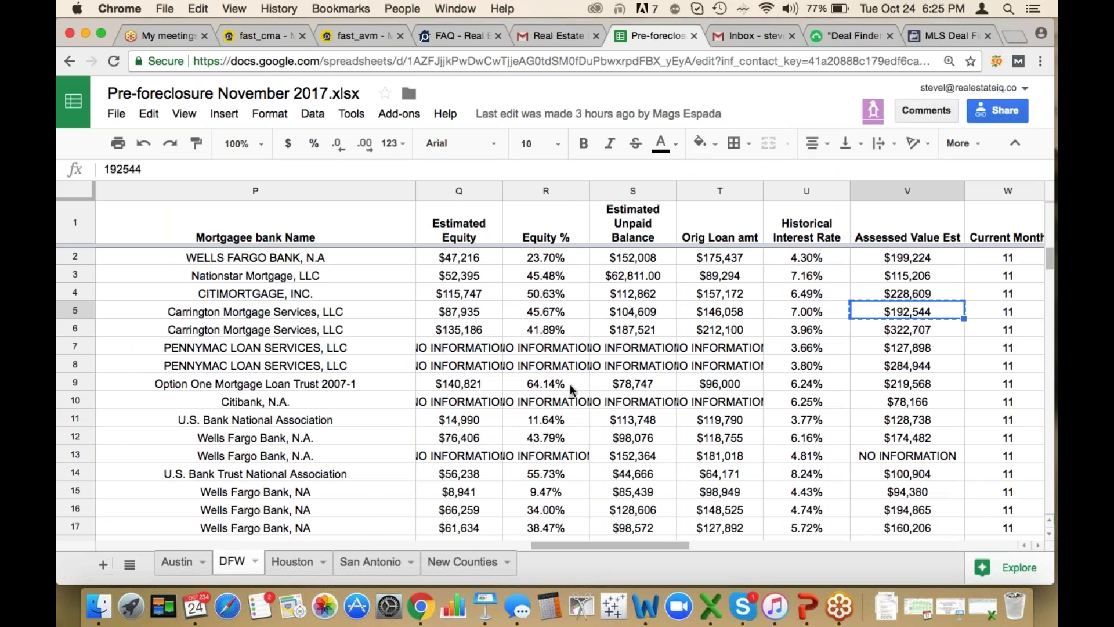
scroll(570, 384, "left", 10)
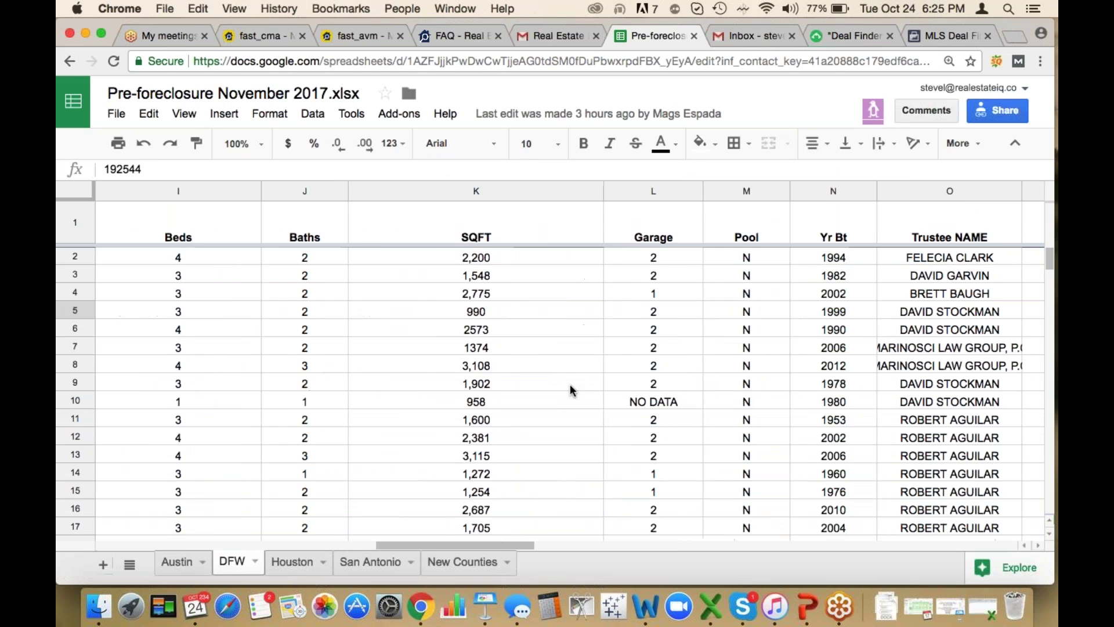
scroll(570, 390, "left", 8)
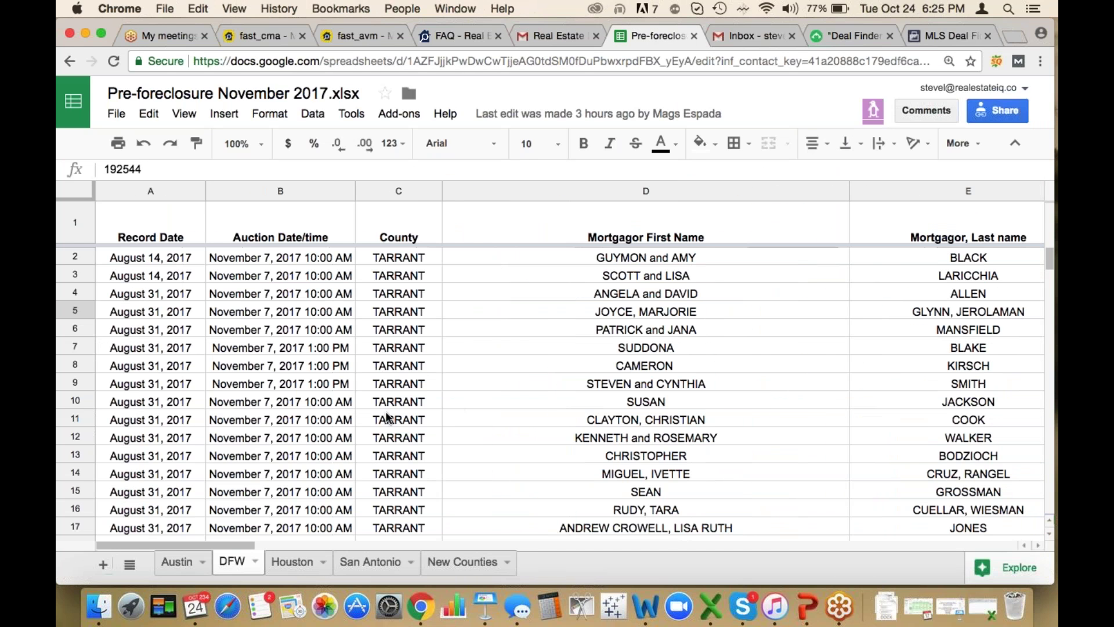
left_click(418, 402)
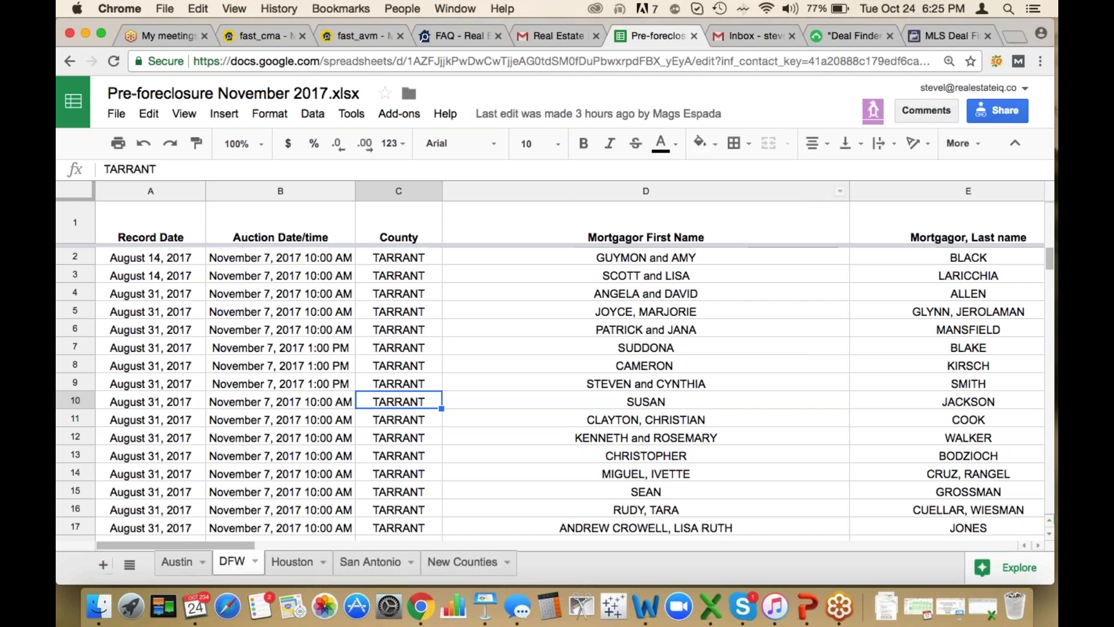
left_click(870, 192)
left_click_drag(871, 191, 737, 191)
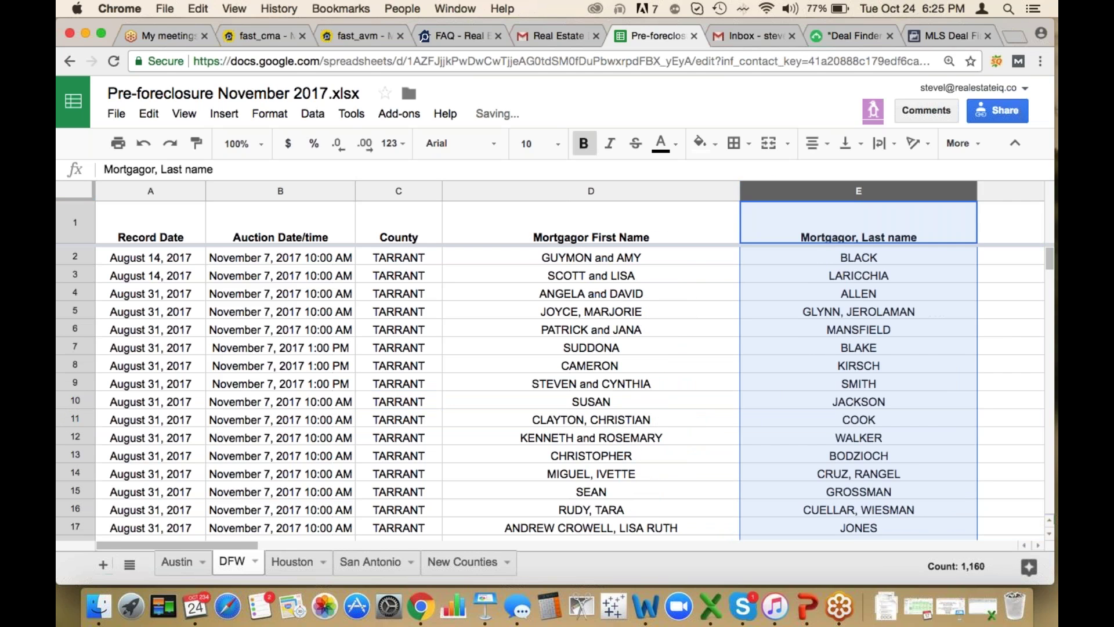
left_click(124, 276)
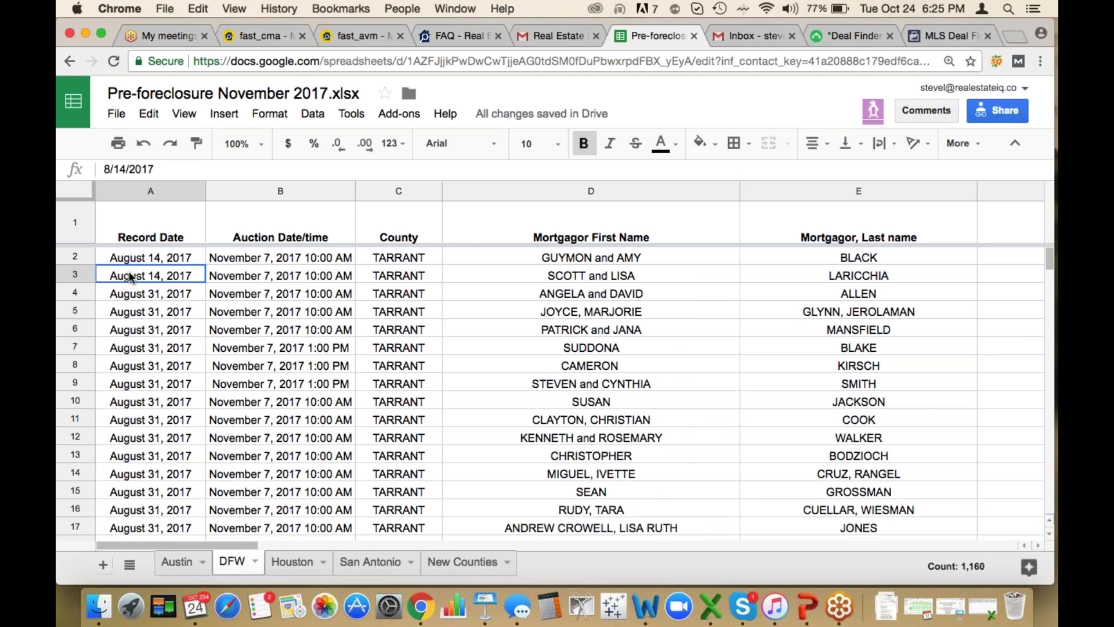
key("Right")
key("Right")
key("Right")
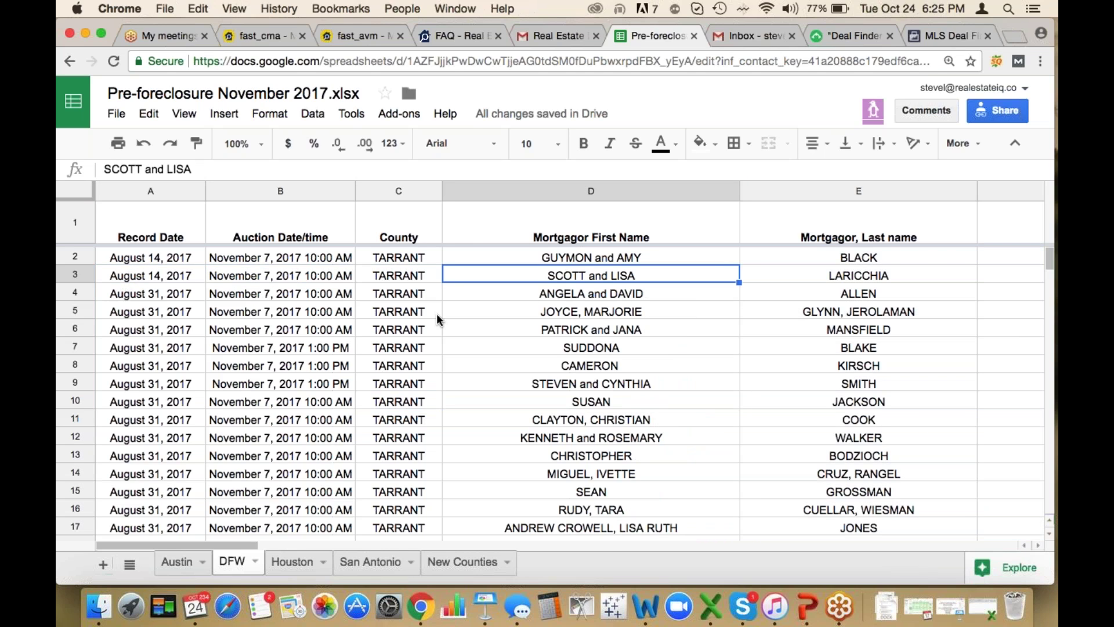
key("Left")
key("Right")
key("Right")
key("Right")
key("Right")
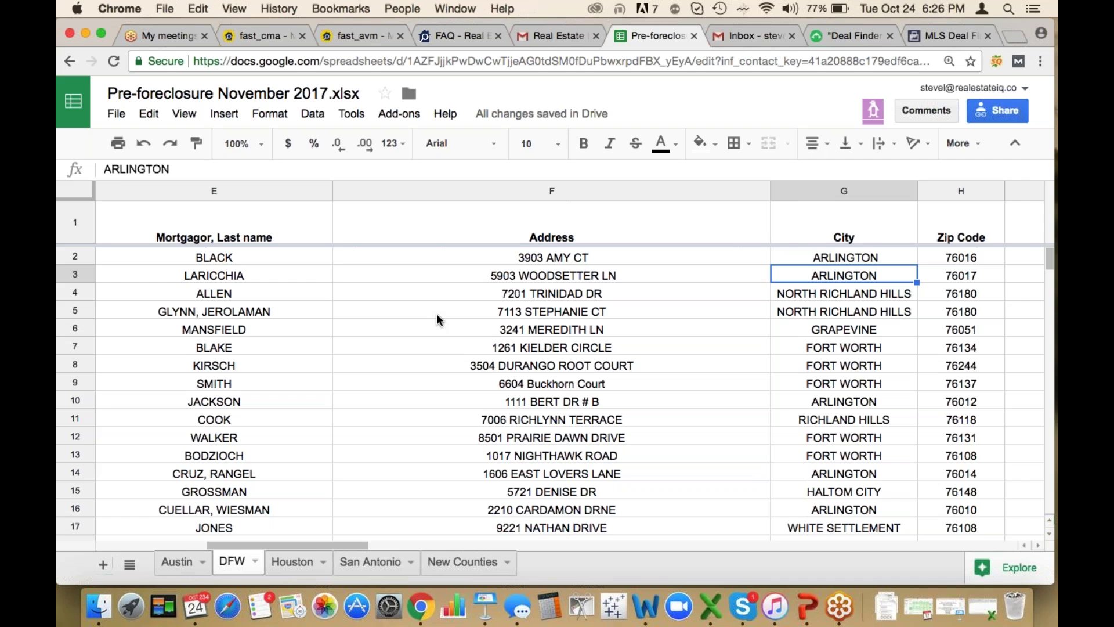
key("Right")
key("Right")
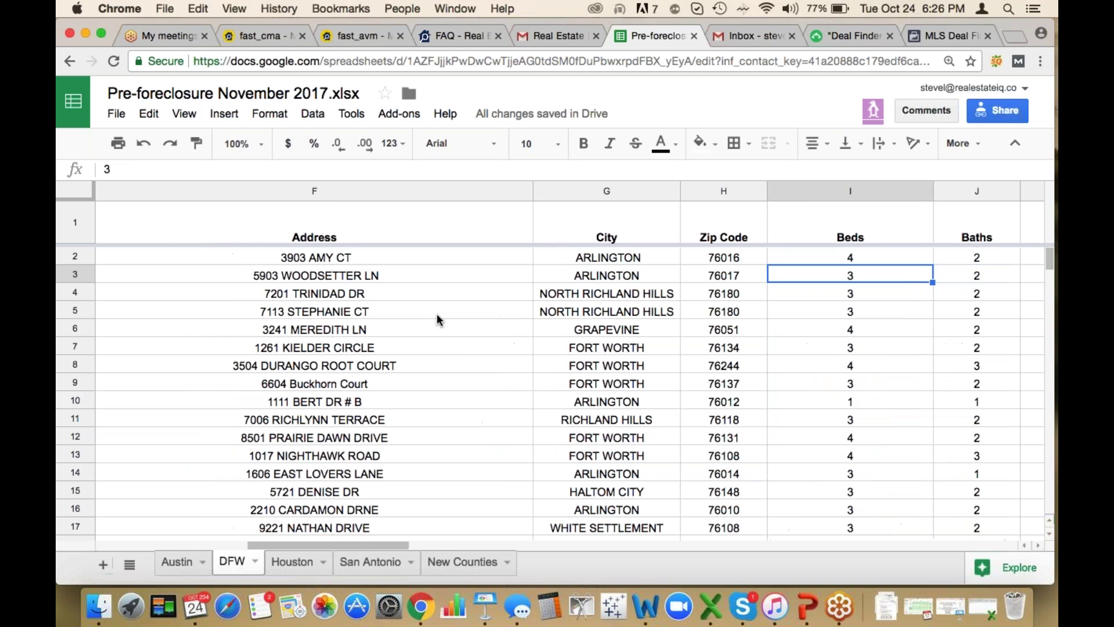
key("Right")
key("Right")
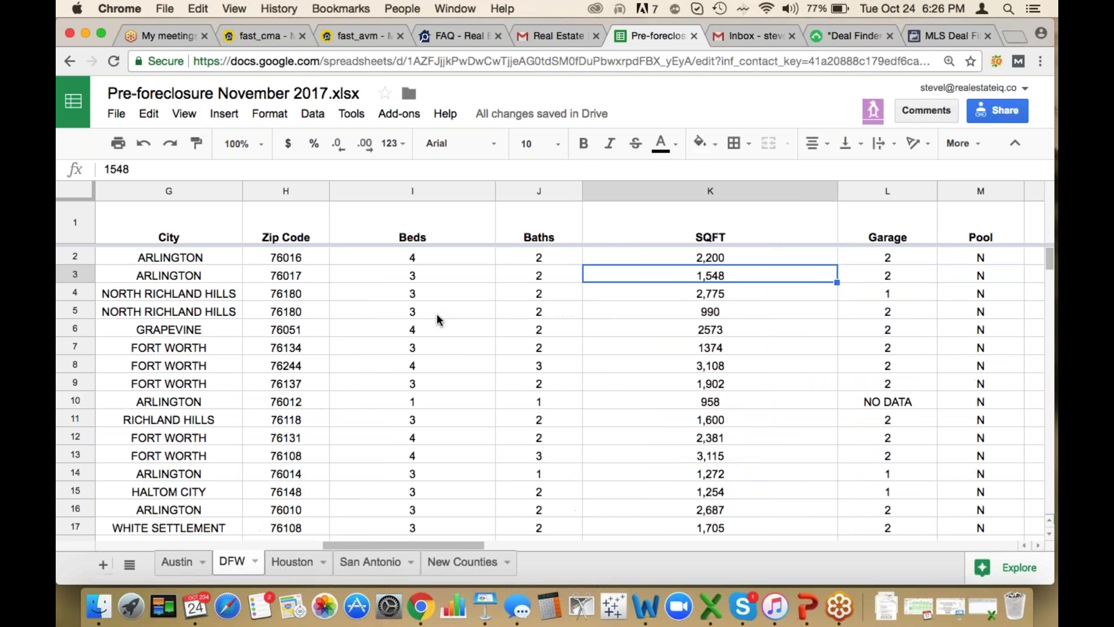
key("Left")
key("Left")
key("Right")
key("Right")
key("Right")
key("Right")
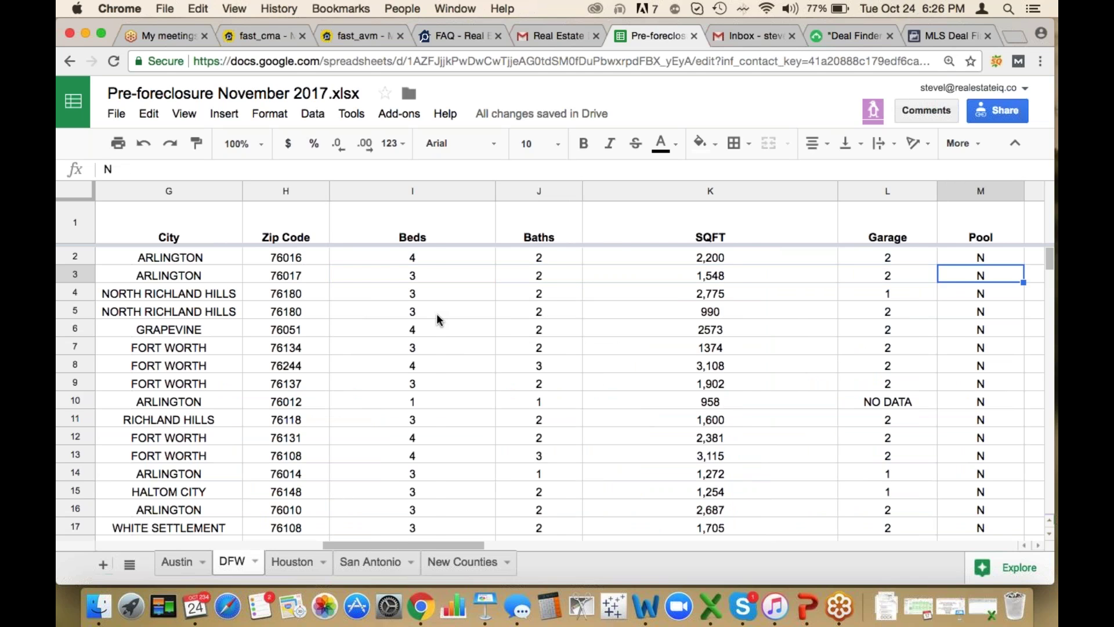
key("Right")
key("Right")
key("Right")
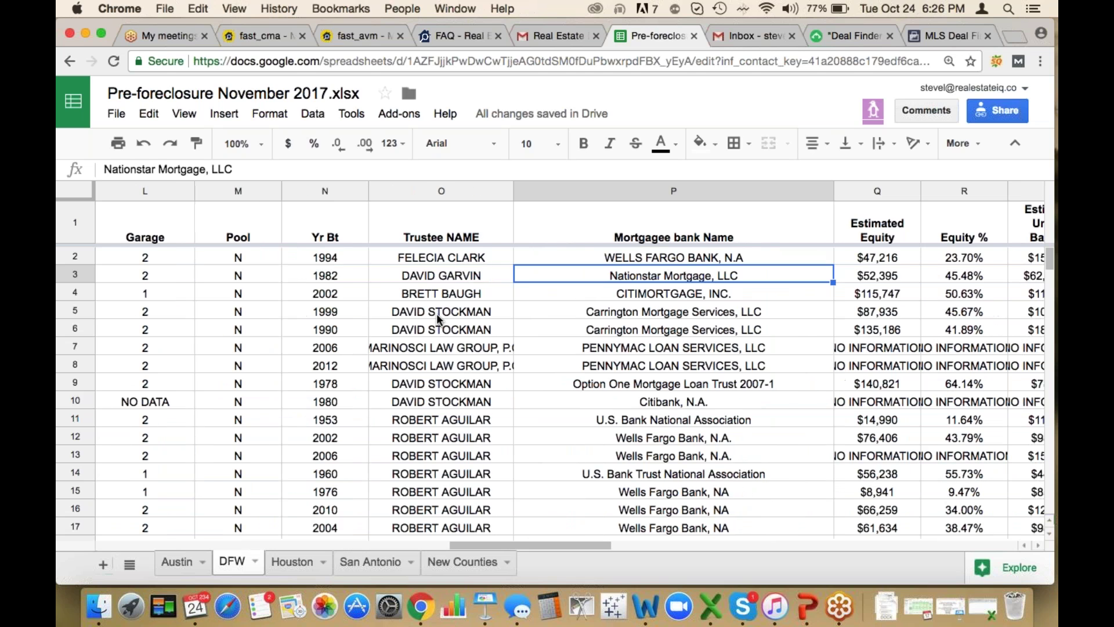
key("Left")
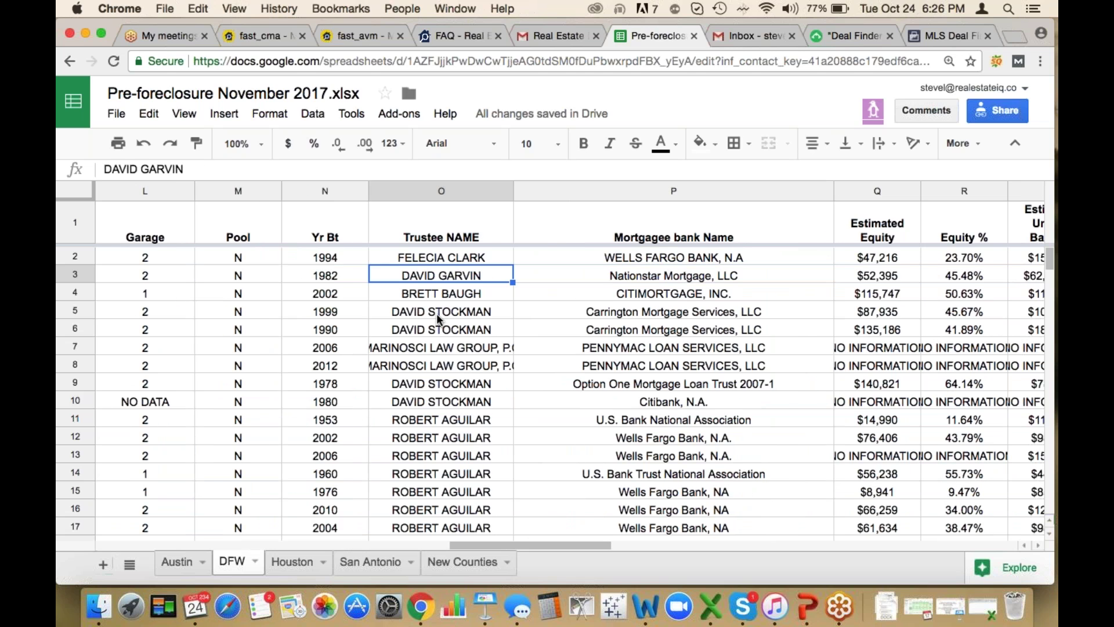
key("Right")
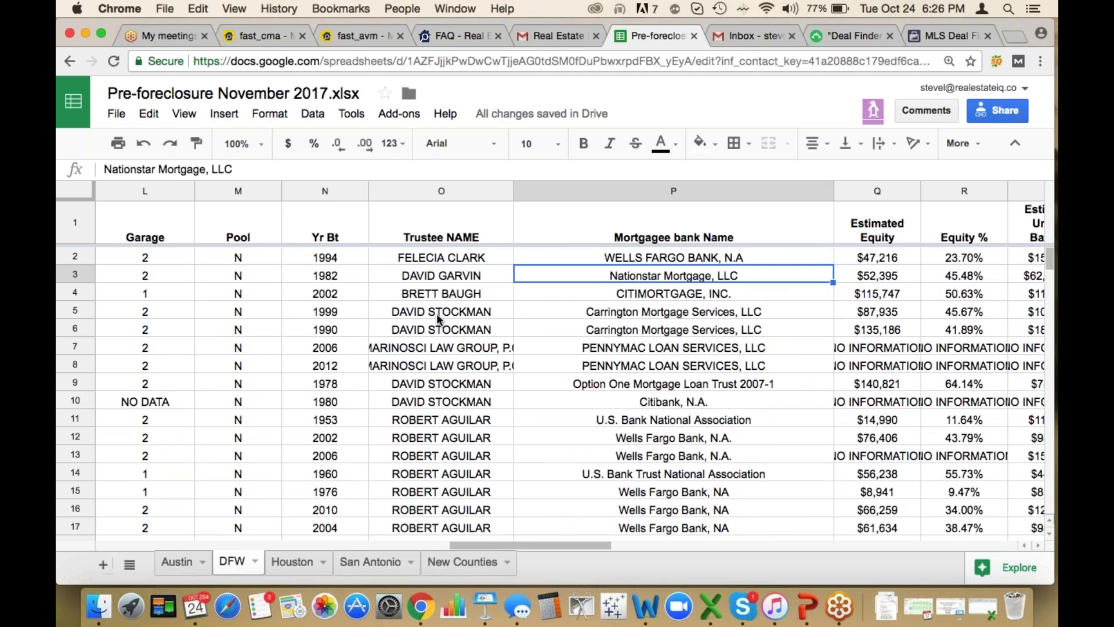
key("Right")
key("Right")
key("Right")
key("Right")
key("Right")
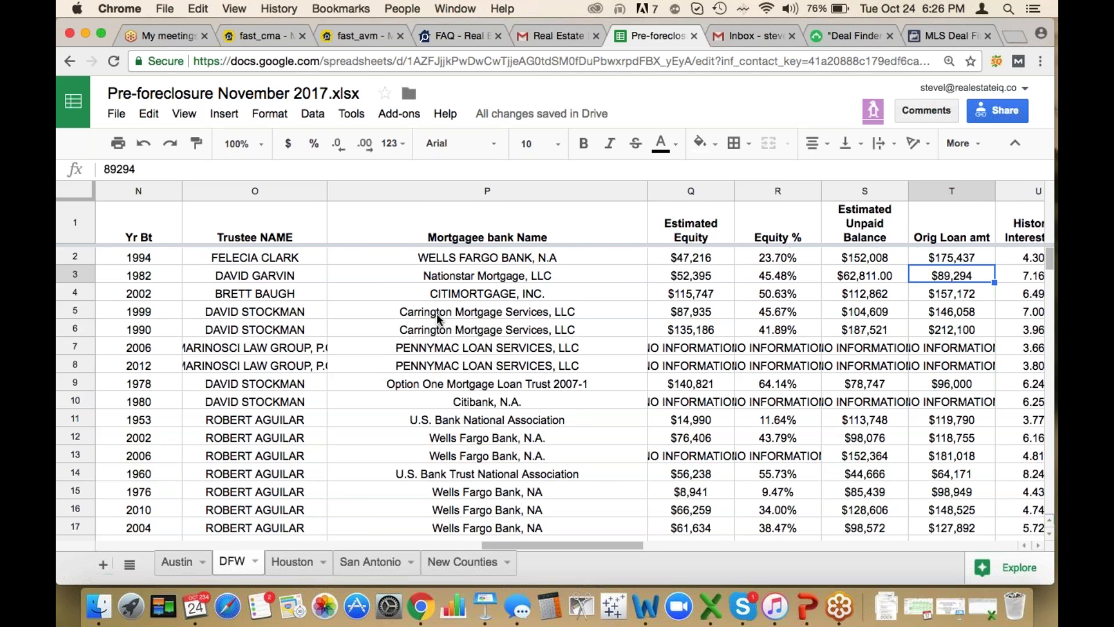
key("Right")
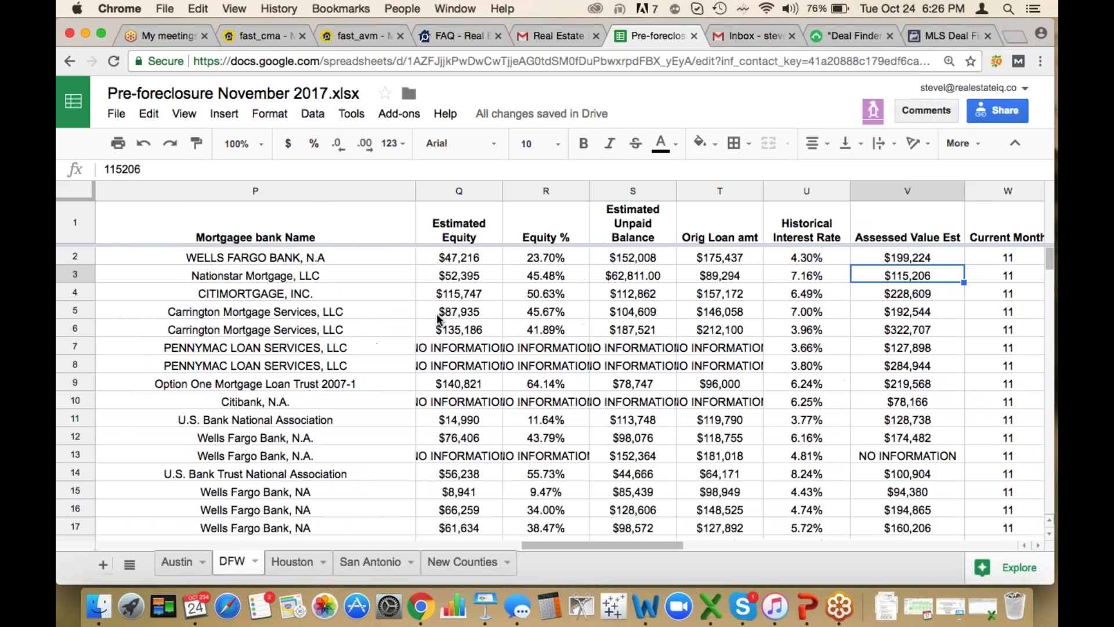
key("Left")
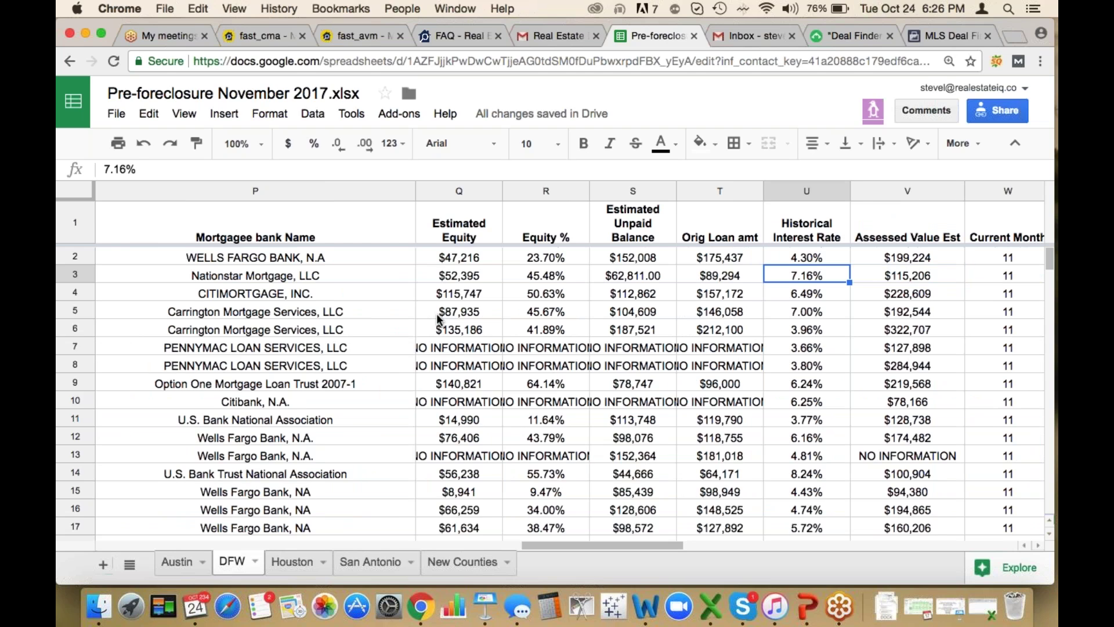
key("Left")
key("Left")
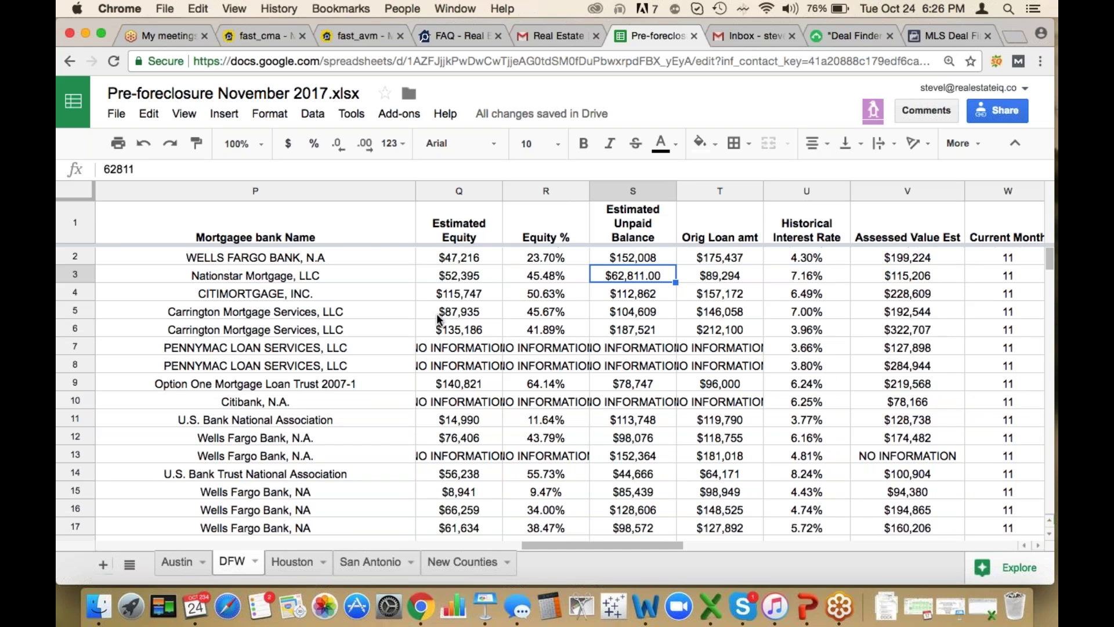
left_click(910, 280)
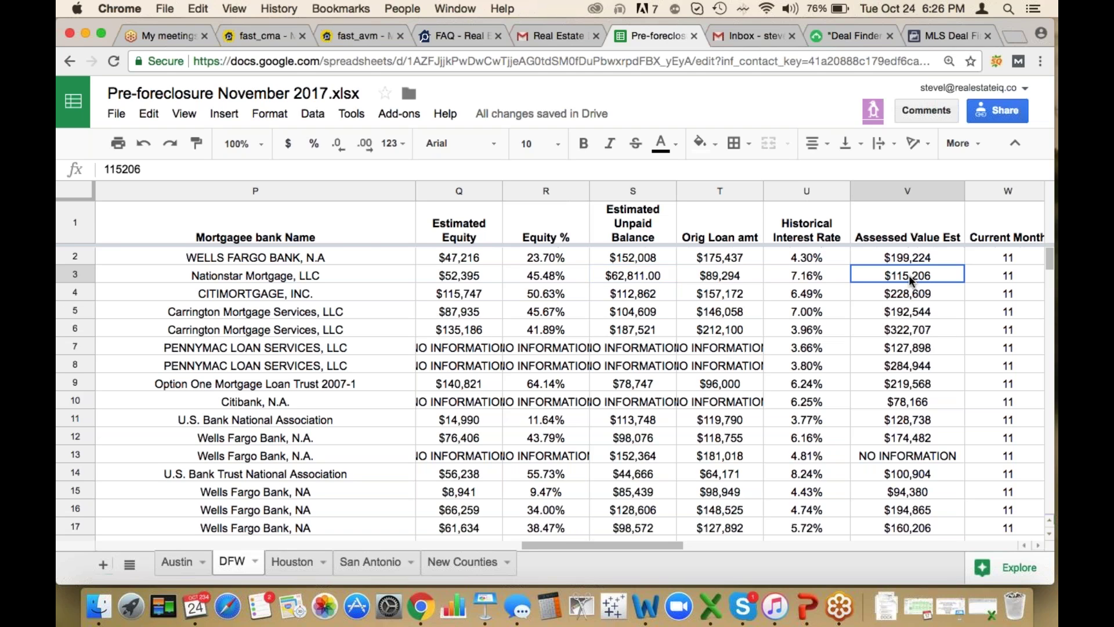
left_click(550, 279)
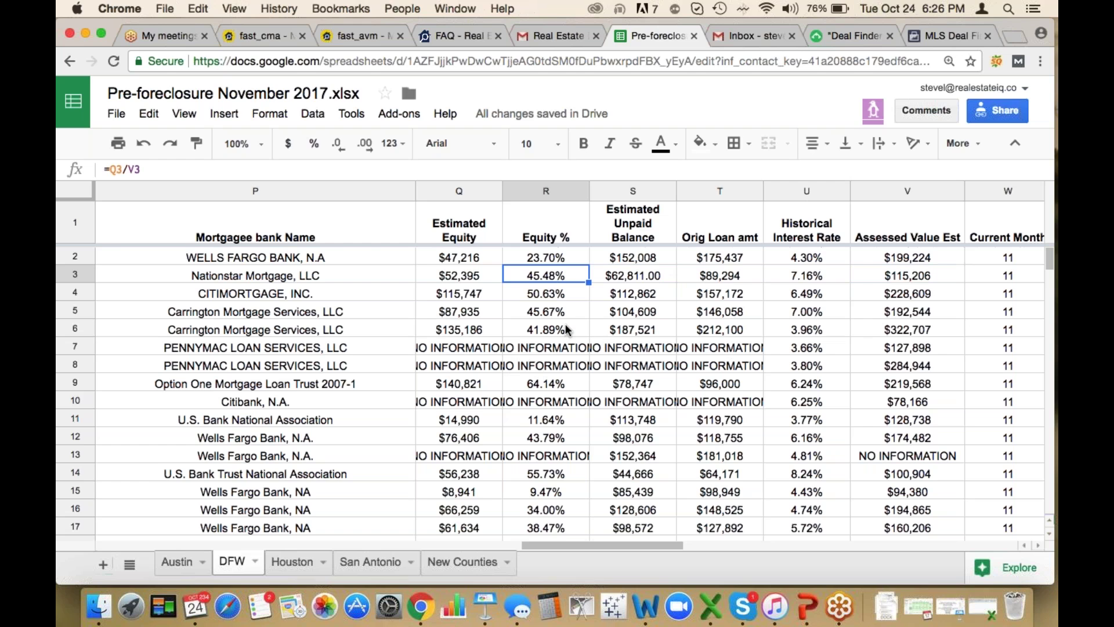
key("Right")
key("Right")
key("Right")
key("Right")
key("Right")
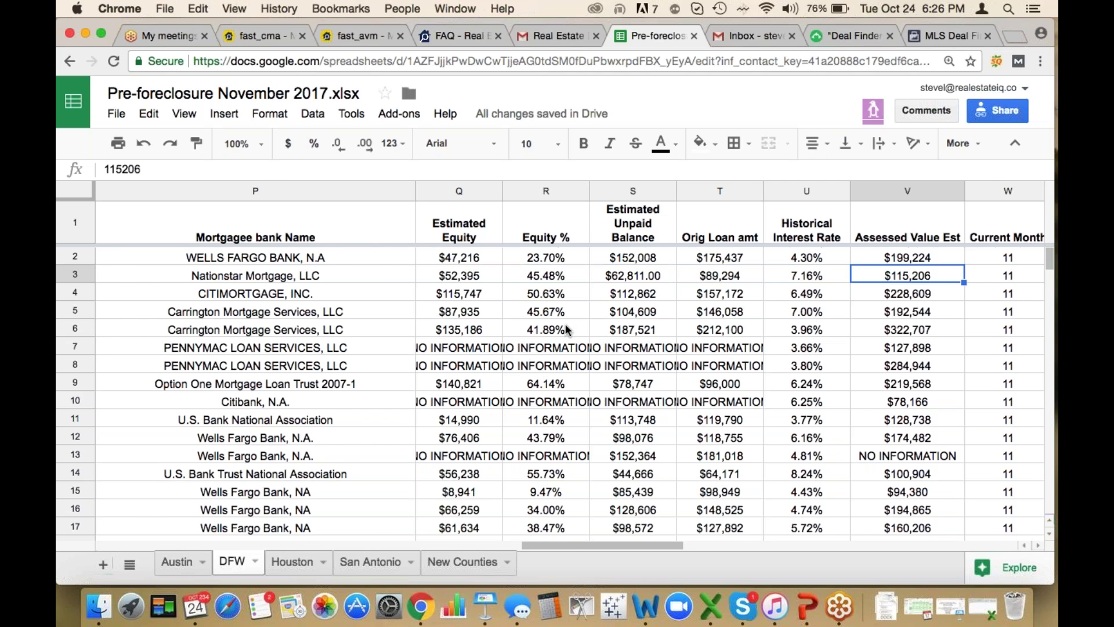
key("Right")
key("Right")
key("Right")
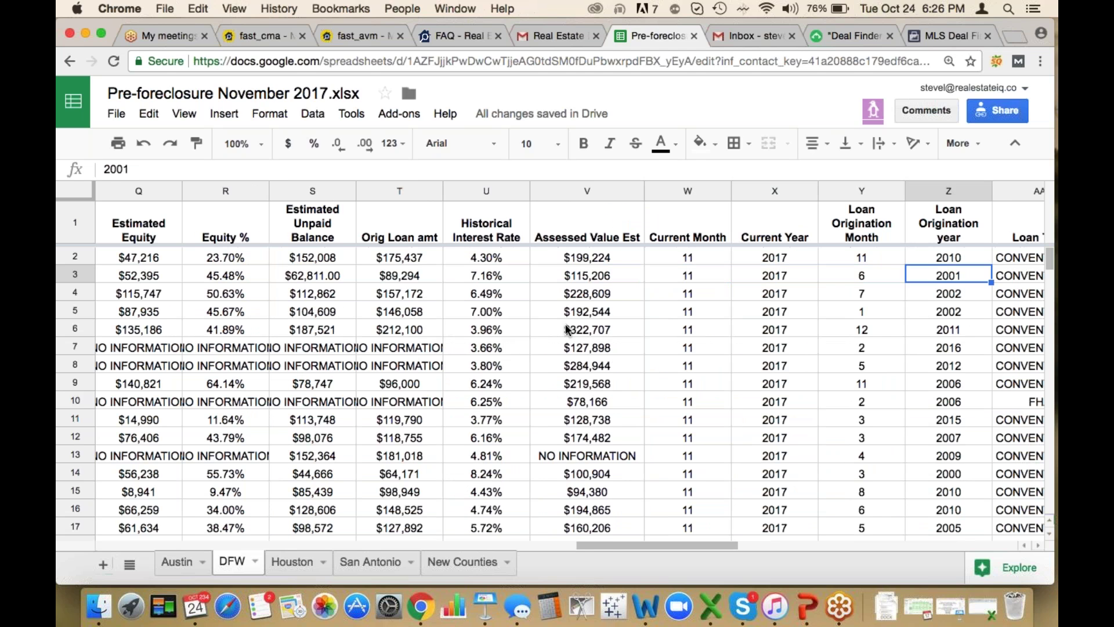
key("Right")
key("Left")
key("Left")
key("Right")
key("Right")
scroll(567, 330, "right", 3)
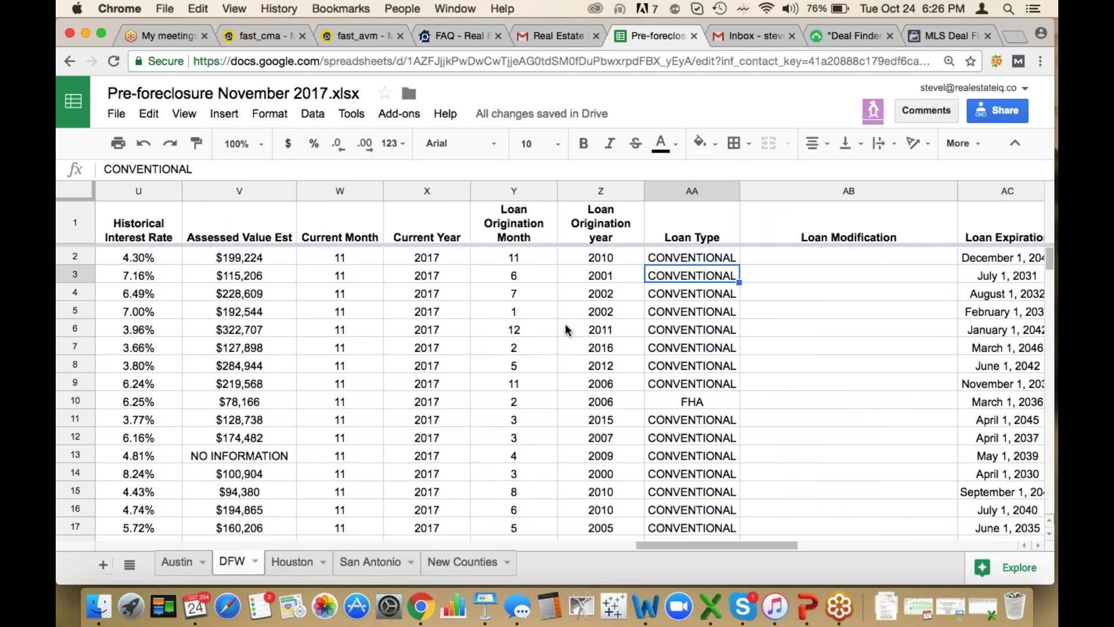
key("Down")
key("Right")
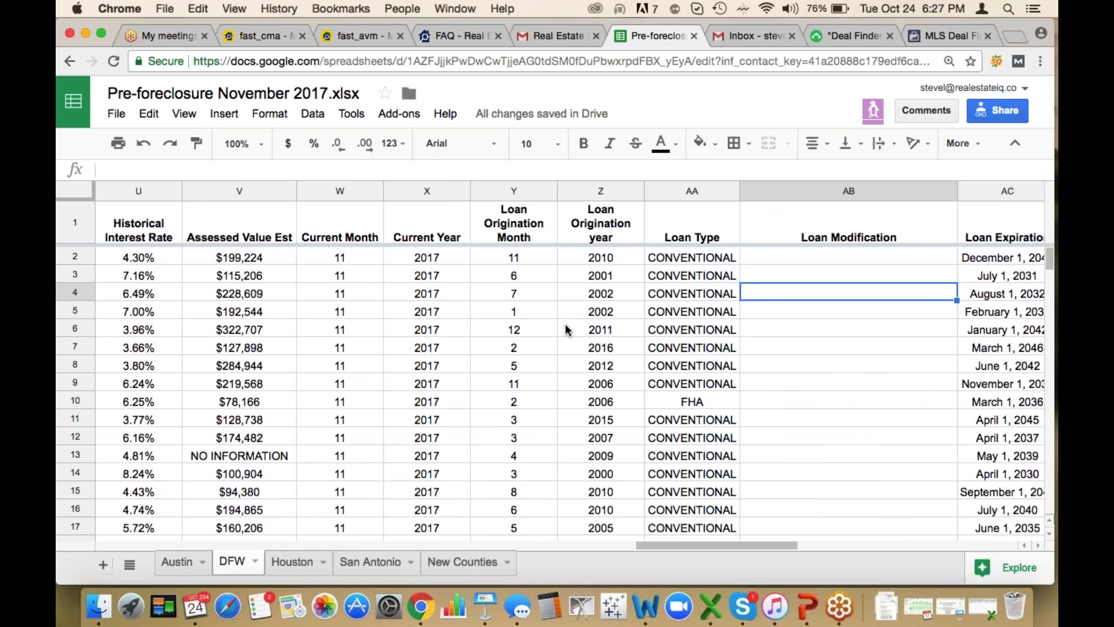
key("Down")
key("Down")
key("Down")
key("Down")
key("Down")
key("Down")
key("Down")
key("Up")
key("Up")
key("Right")
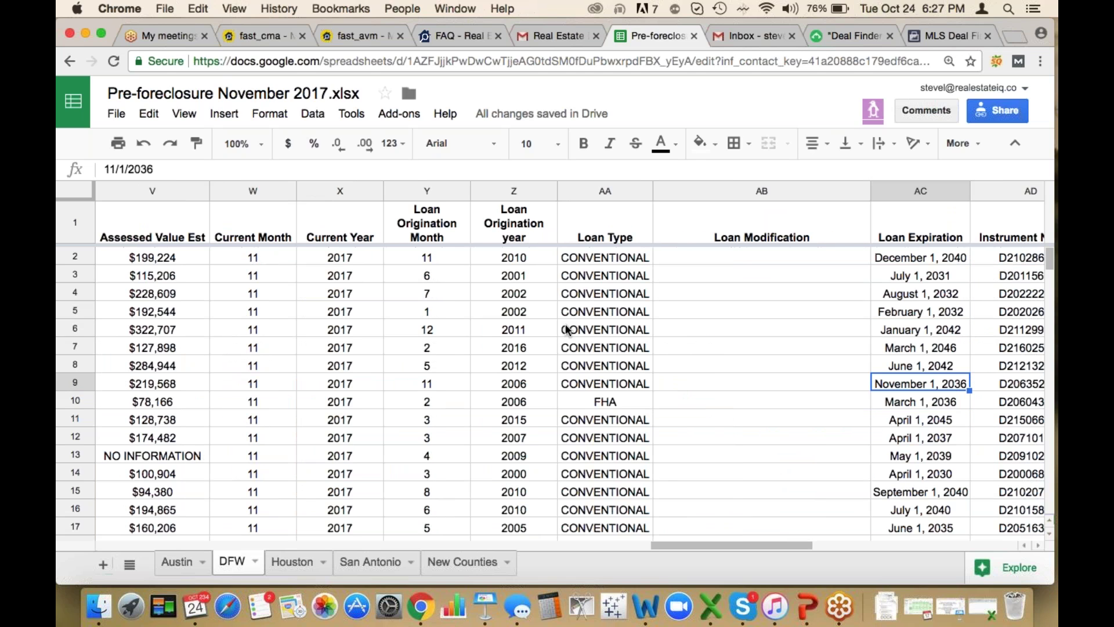
key("Right")
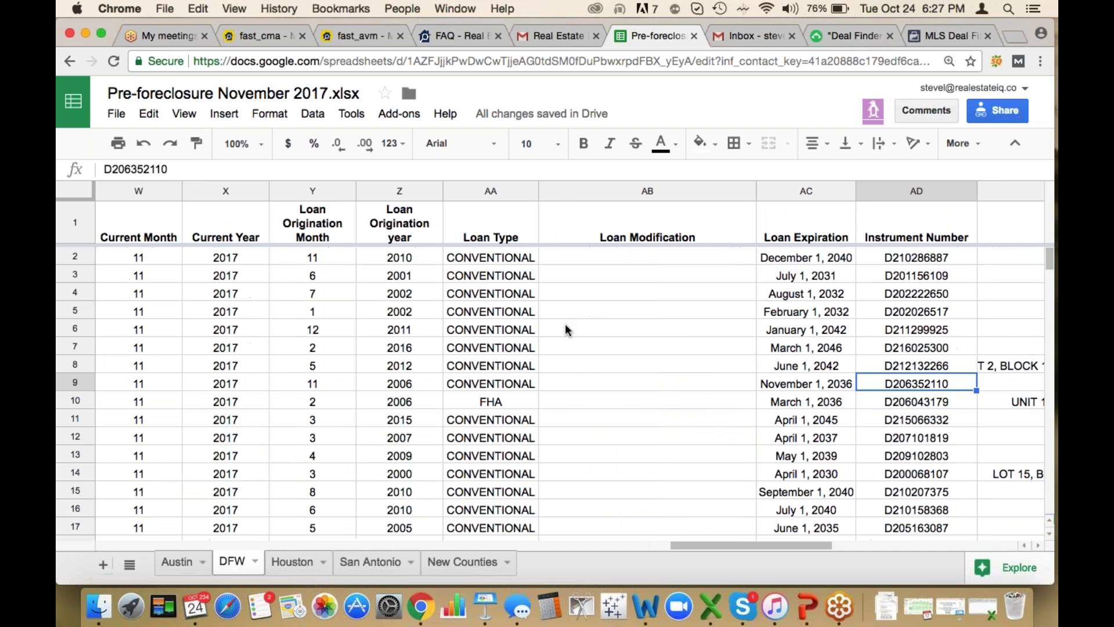
key("Right")
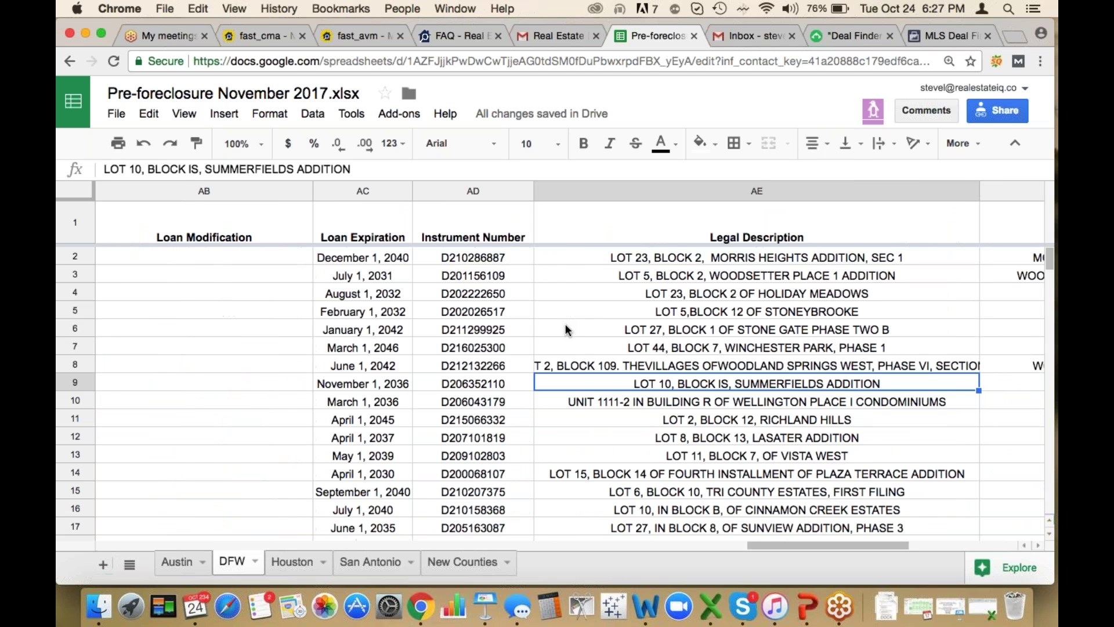
key("Right")
key("Right")
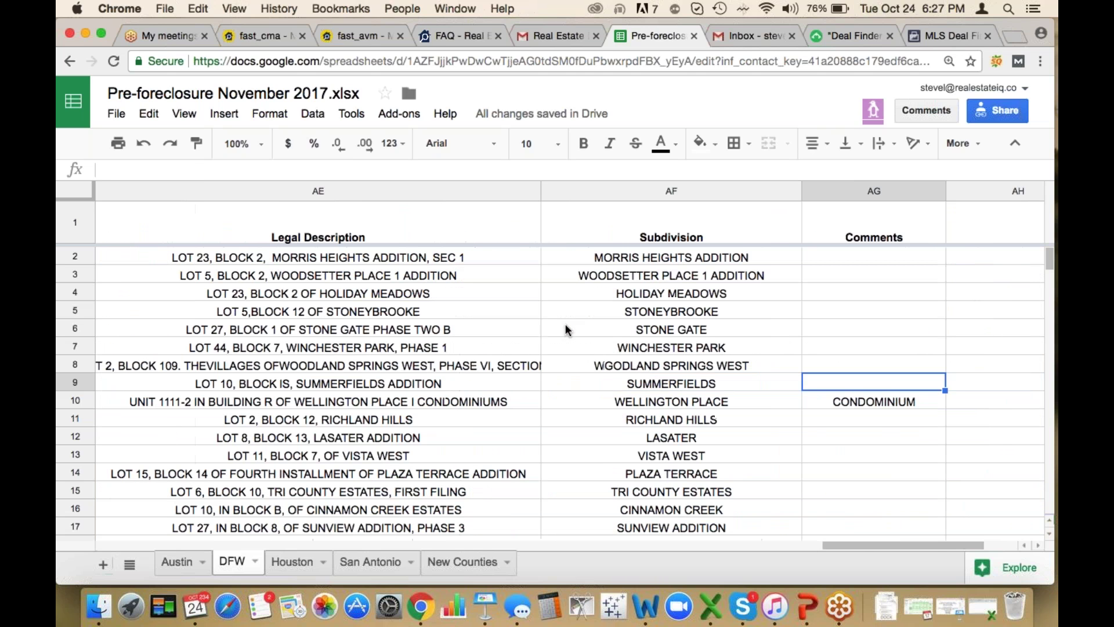
key("Down")
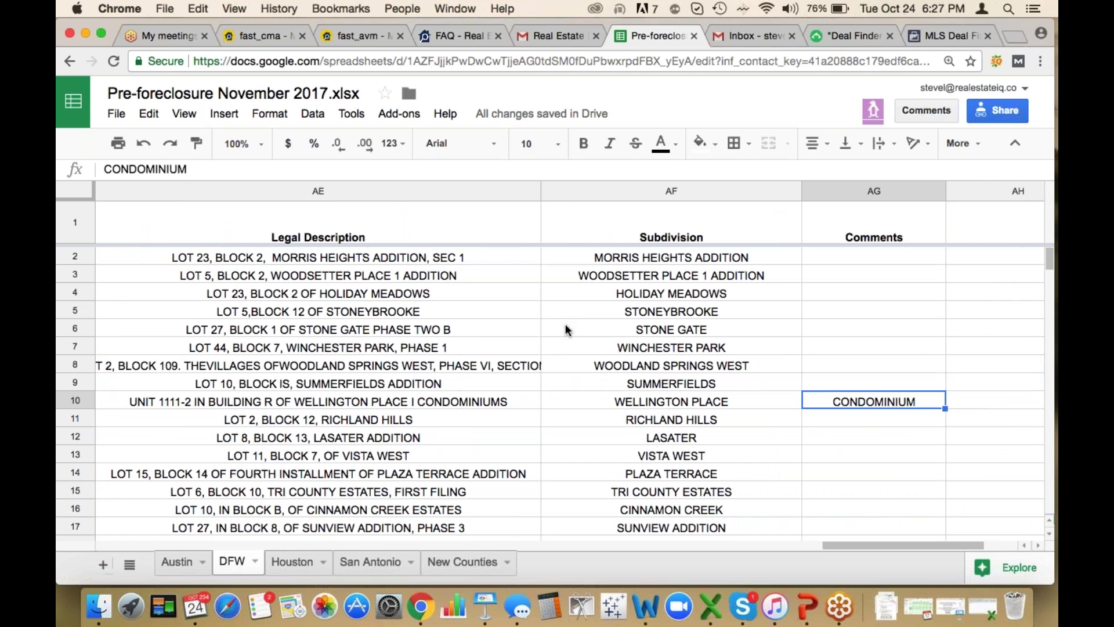
key("Down")
key("Down")
key("Down")
key("Down")
key("Up")
key("Up")
key("Up")
key("Up")
key("Up")
key("Down")
key("Down")
key("Down")
key("Down")
key("Down")
key("Down")
key("Down")
key("Down")
key("Down")
key("Down")
key("Down")
key("Down")
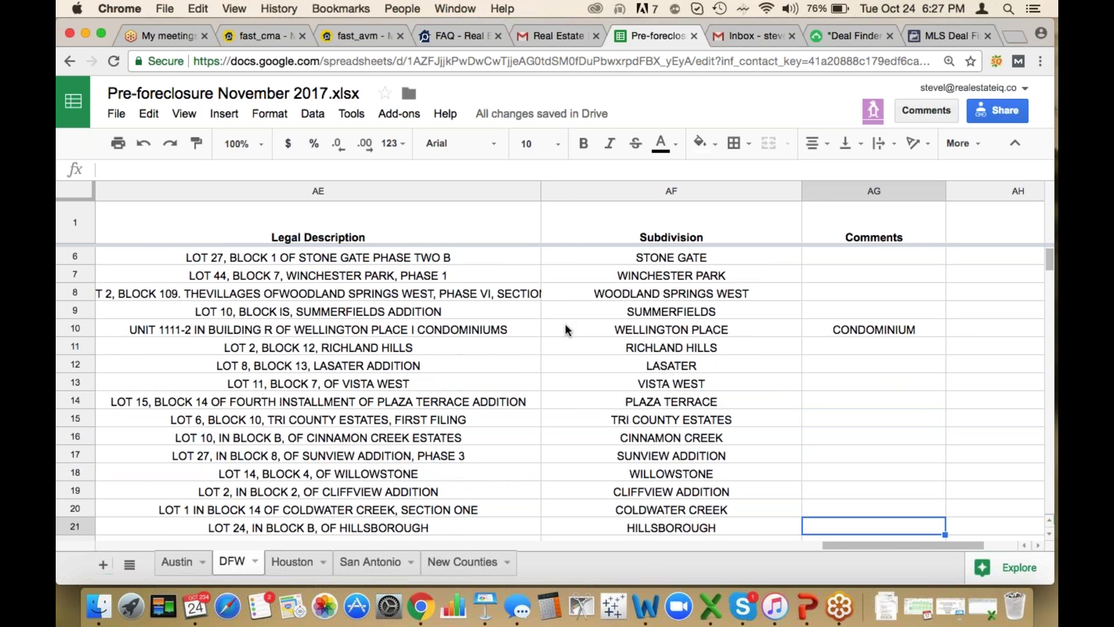
key("Down")
key("Down")
key("Down")
key("Left")
key("Left")
key("Left")
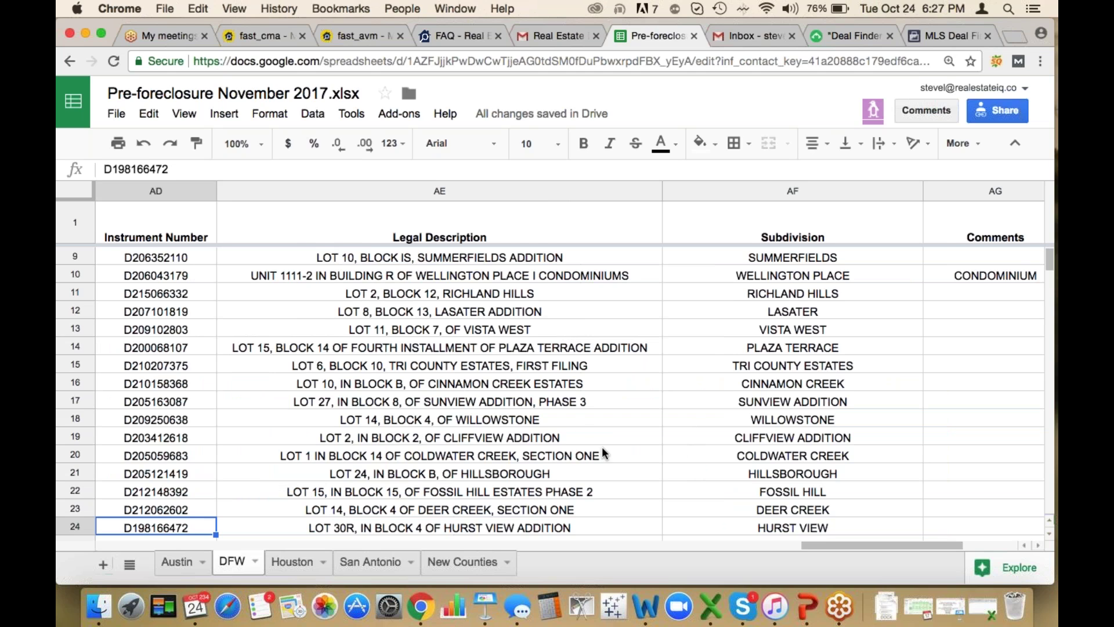
Open the Probate Leads October 2017 spreadsheet from the off-market leads email
left_click(547, 33)
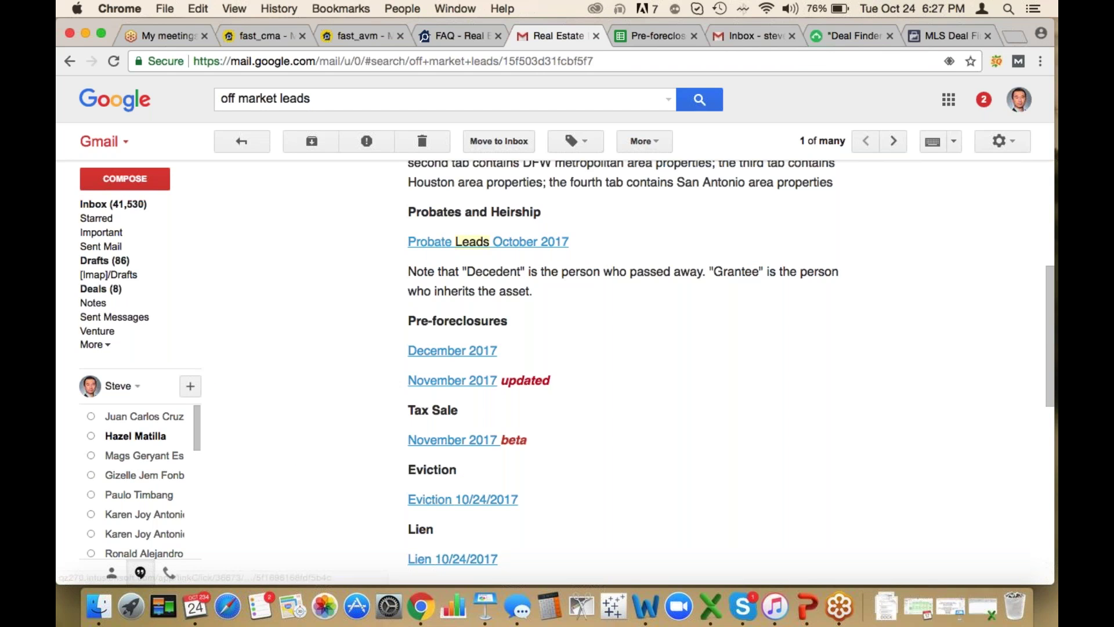
left_click(522, 241)
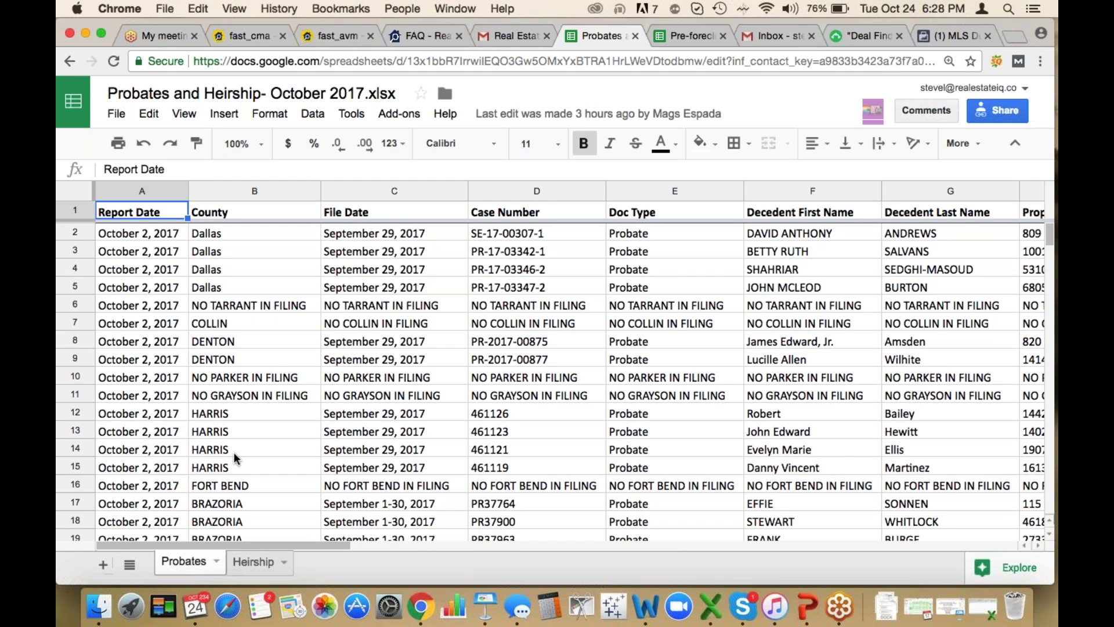
scroll(235, 453, "down", 4)
scroll(235, 457, "down", 7)
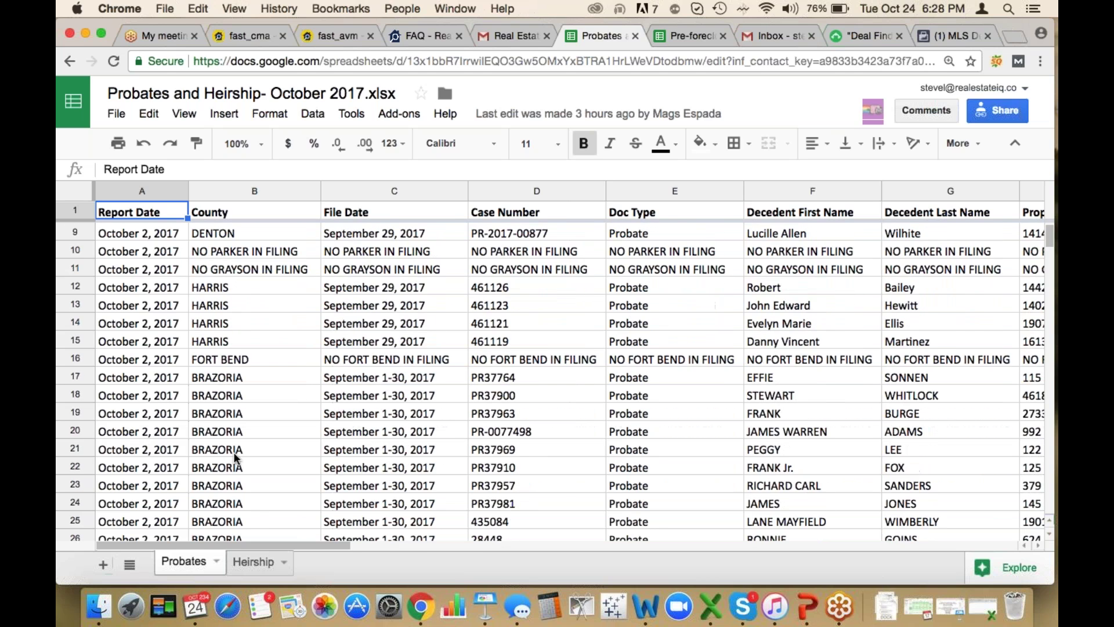
scroll(235, 455, "down", 6)
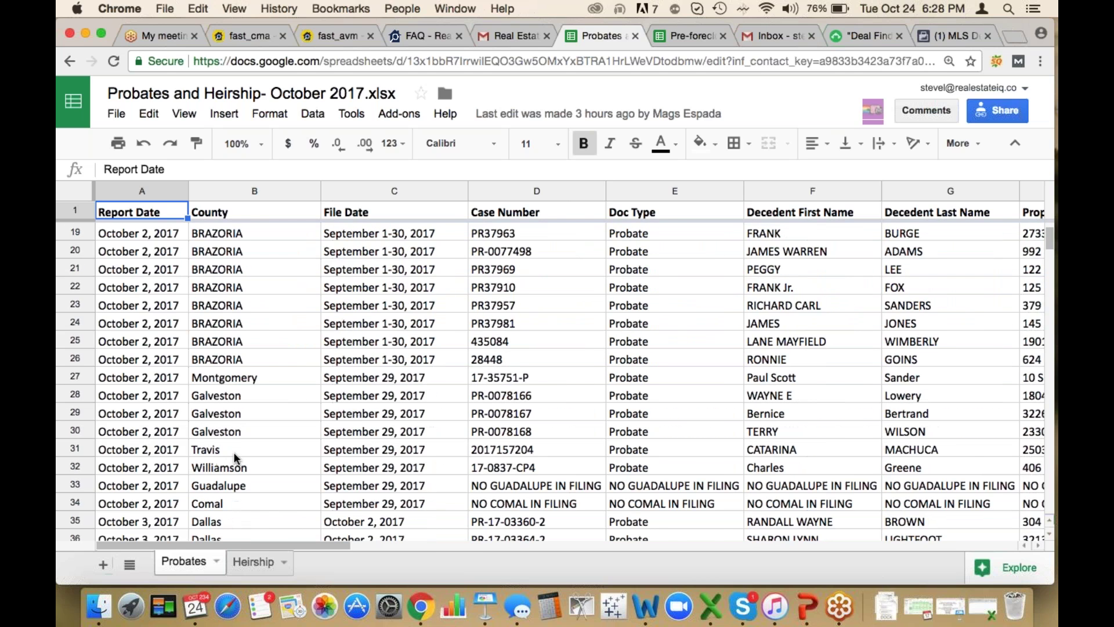
scroll(235, 455, "down", 3)
scroll(235, 451, "down", 4)
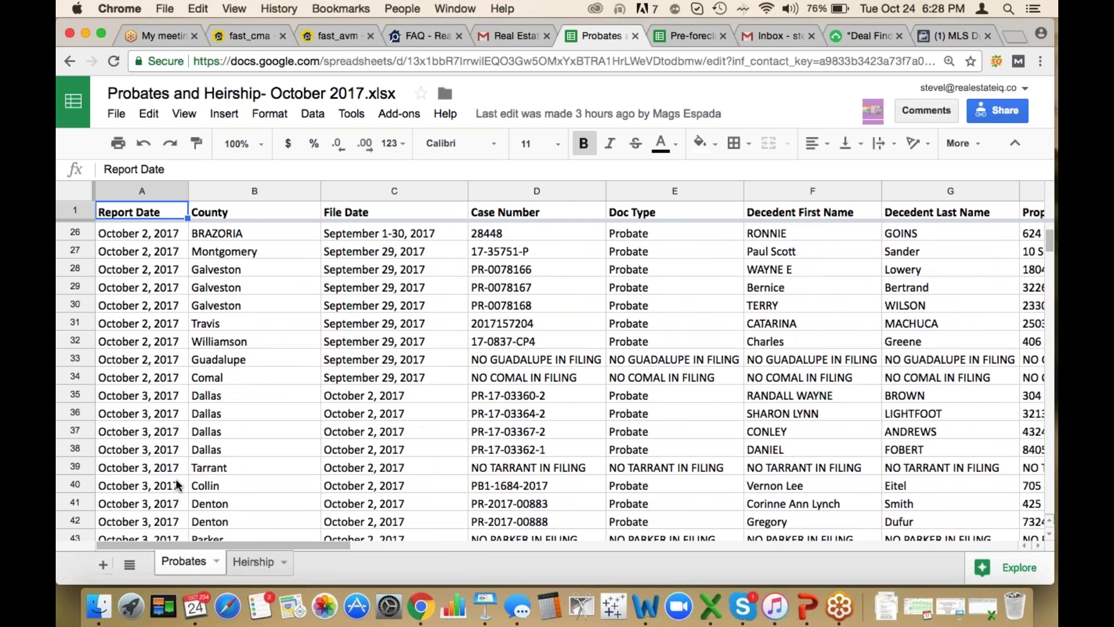
scroll(238, 465, "down", 10)
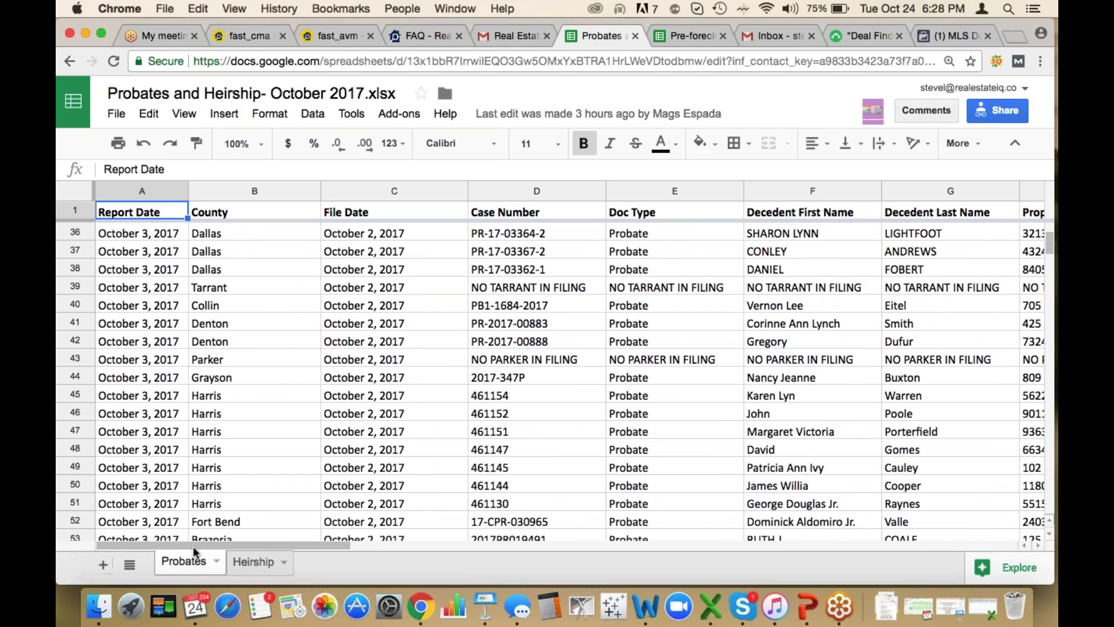
scroll(224, 414, "down", 5)
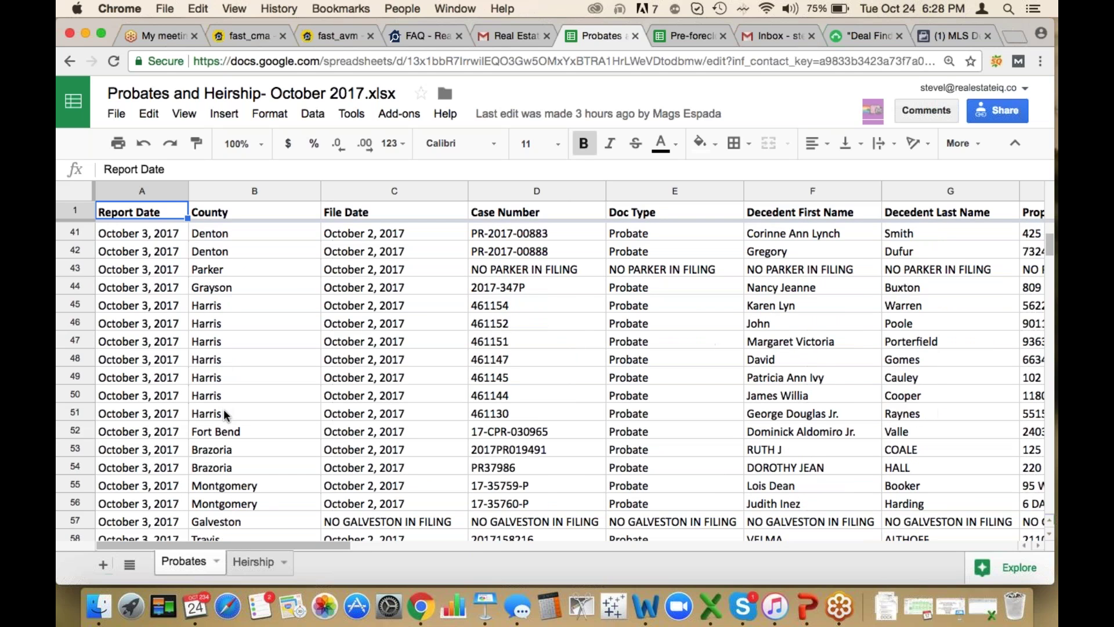
left_click(491, 366)
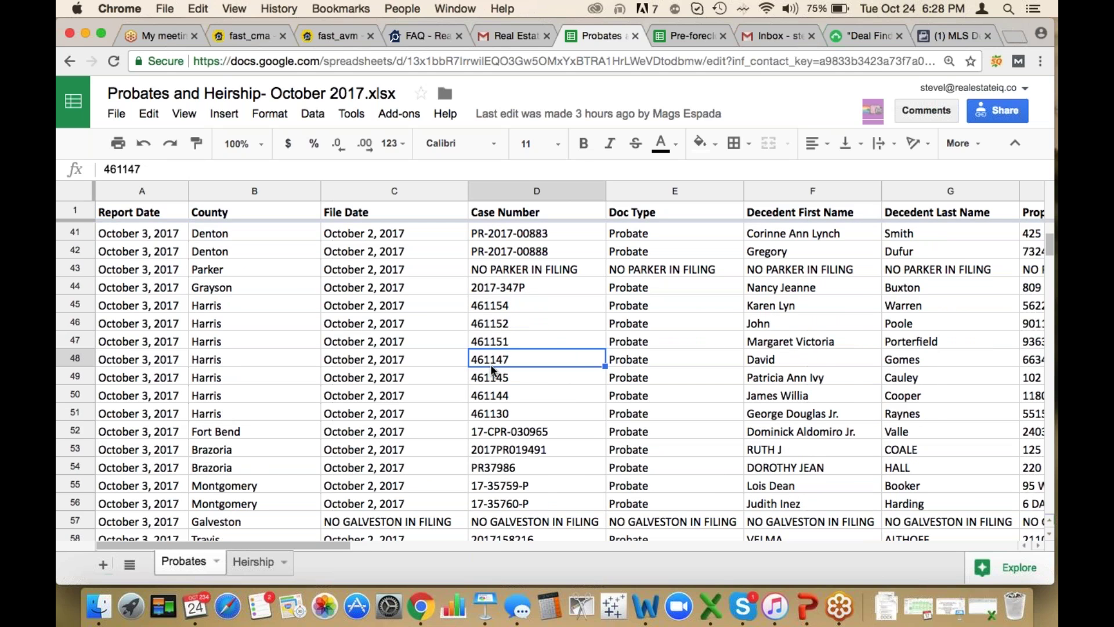
key("Tab")
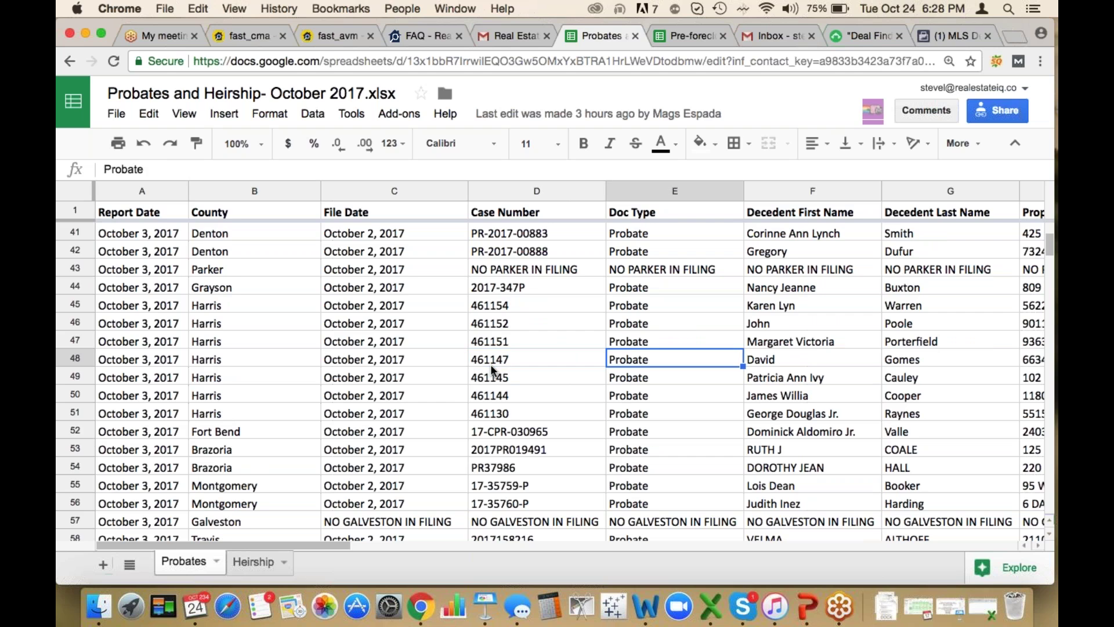
key("Tab")
key("Tab")
key("Tab")
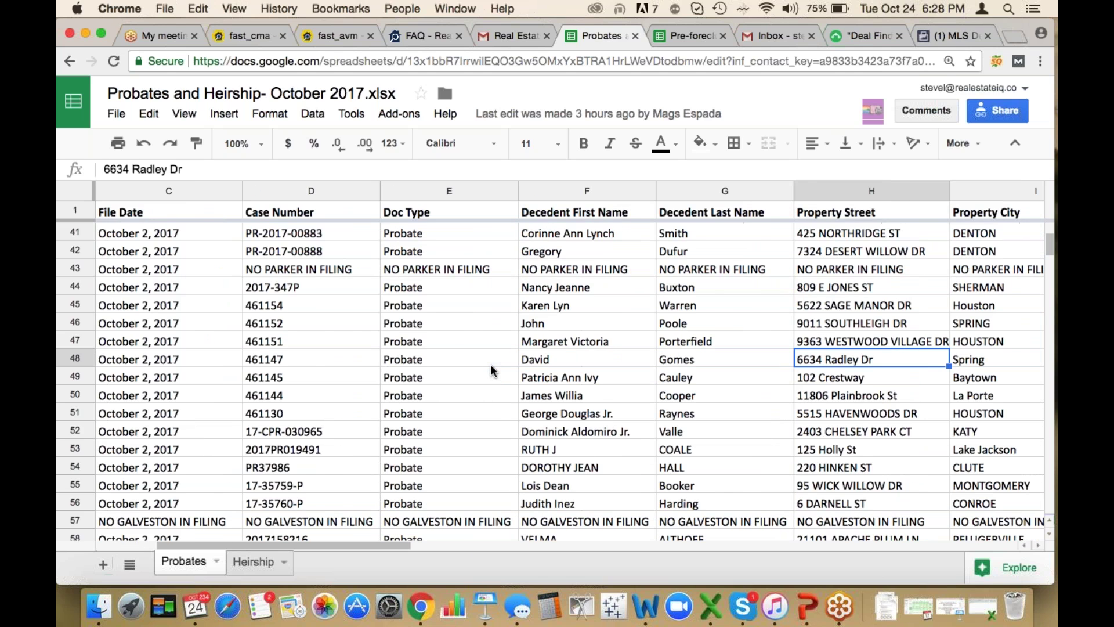
key("Tab")
key("Tab")
key("Tab")
key("Tab")
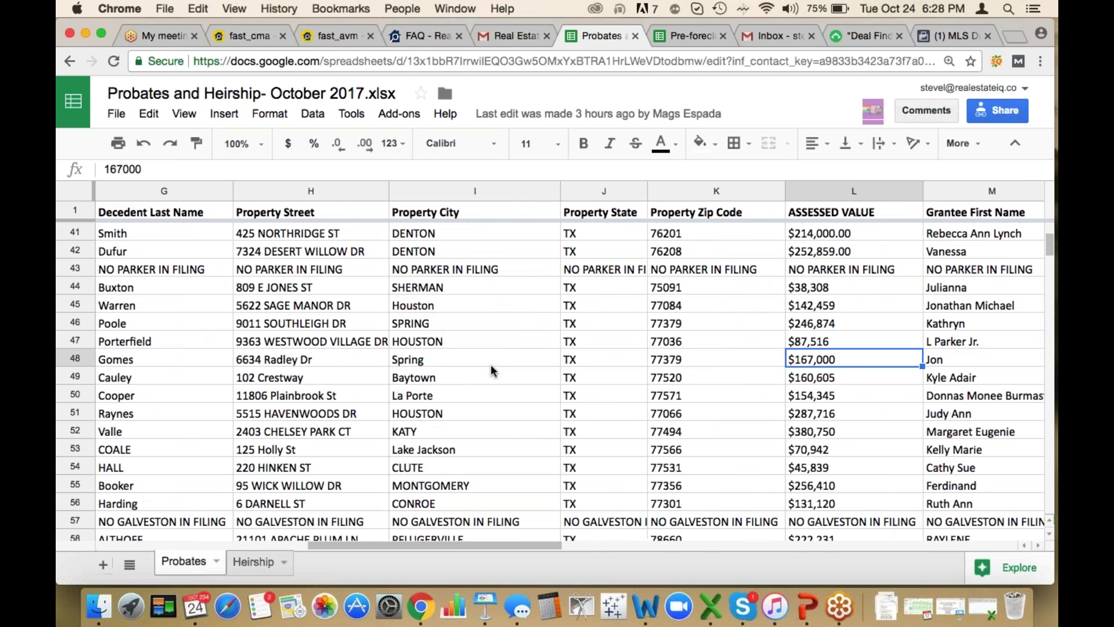
key("Tab")
key("Tab")
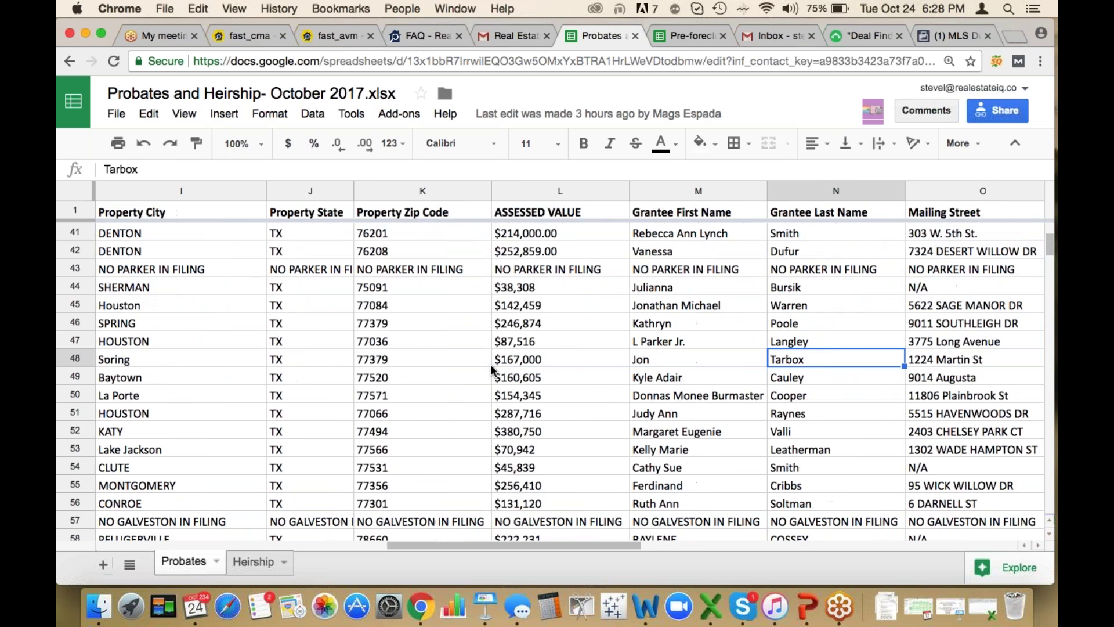
key("Tab")
key("Tab")
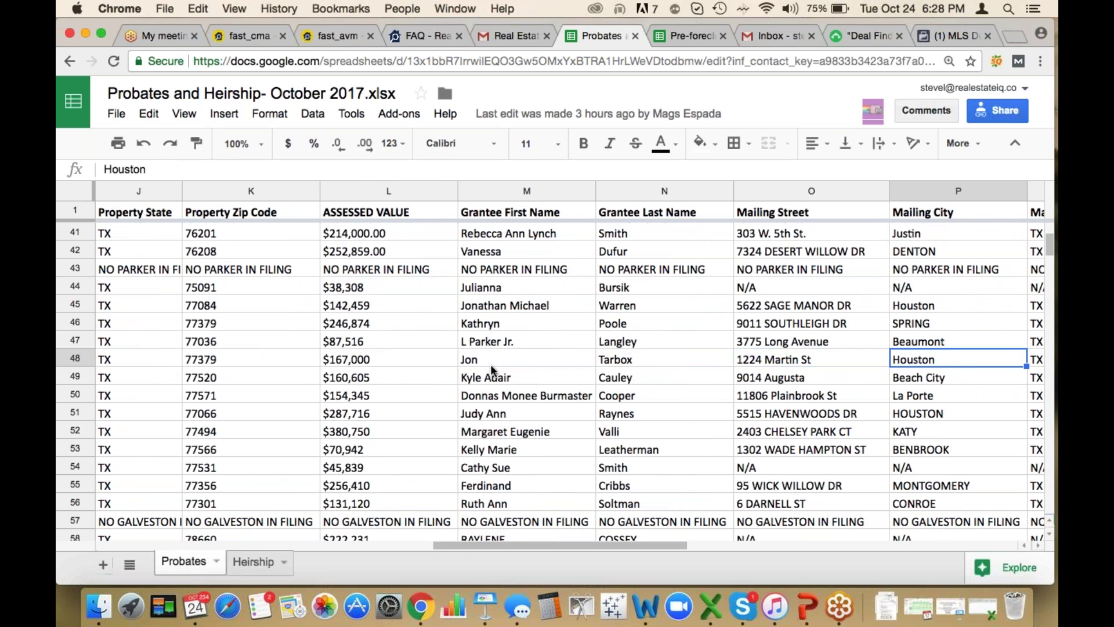
key("Tab")
key("Tab")
key("Tab")
key("Tab")
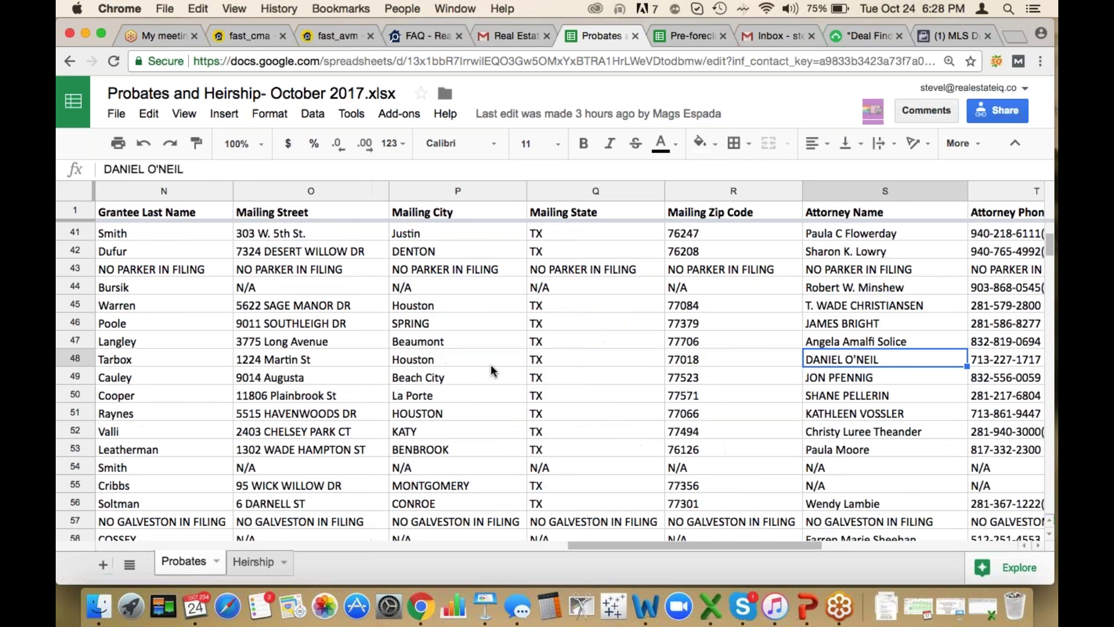
key("Tab")
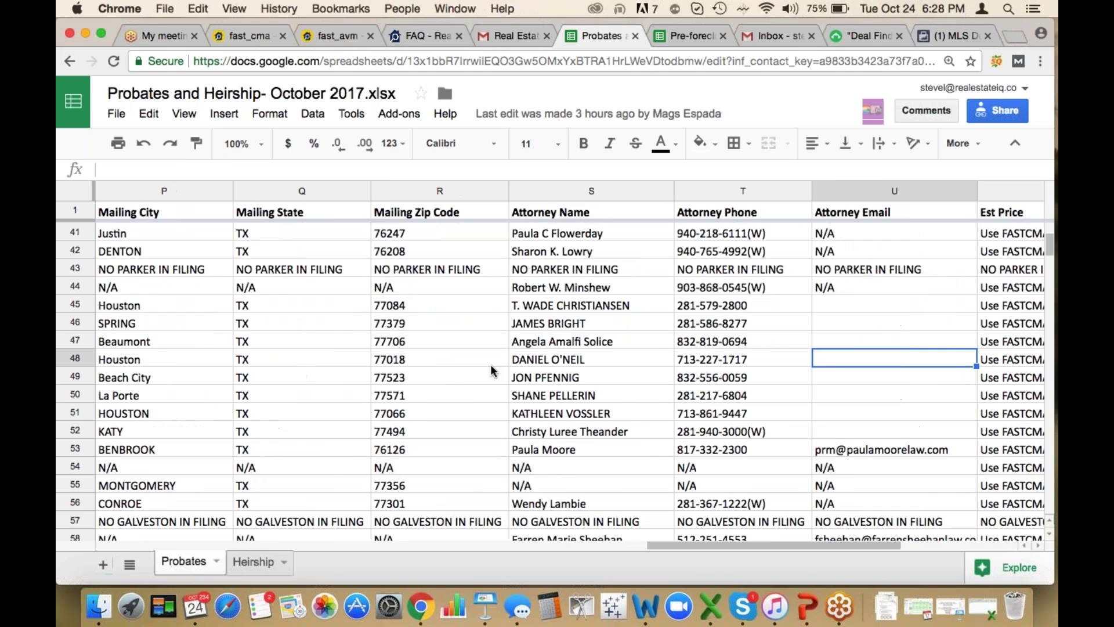
key("Tab")
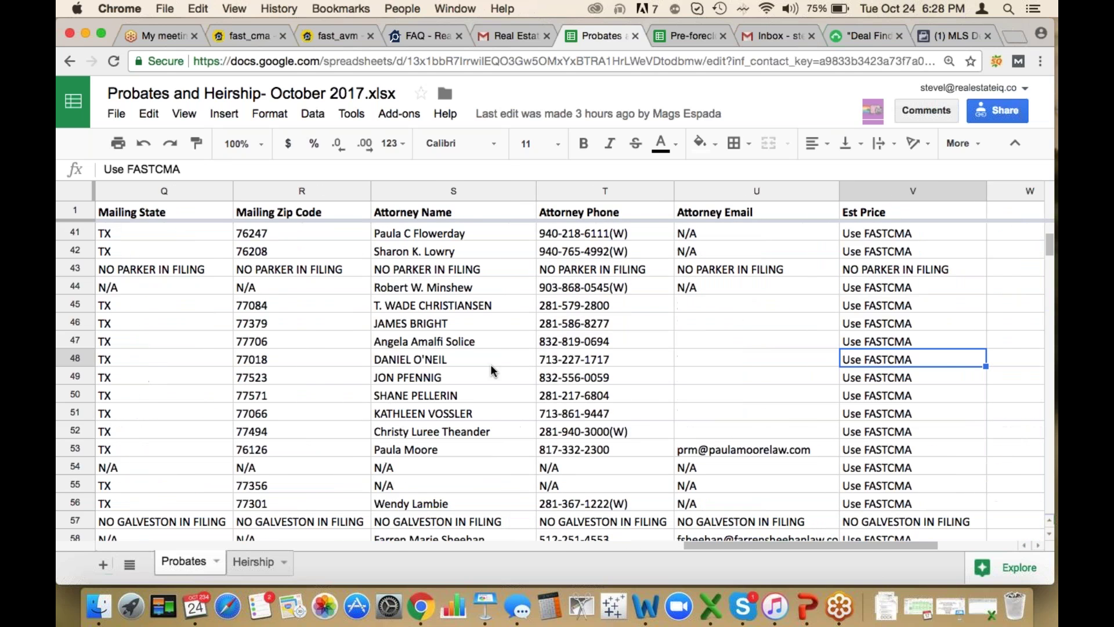
key("shift+Tab")
key("shift+Tab")
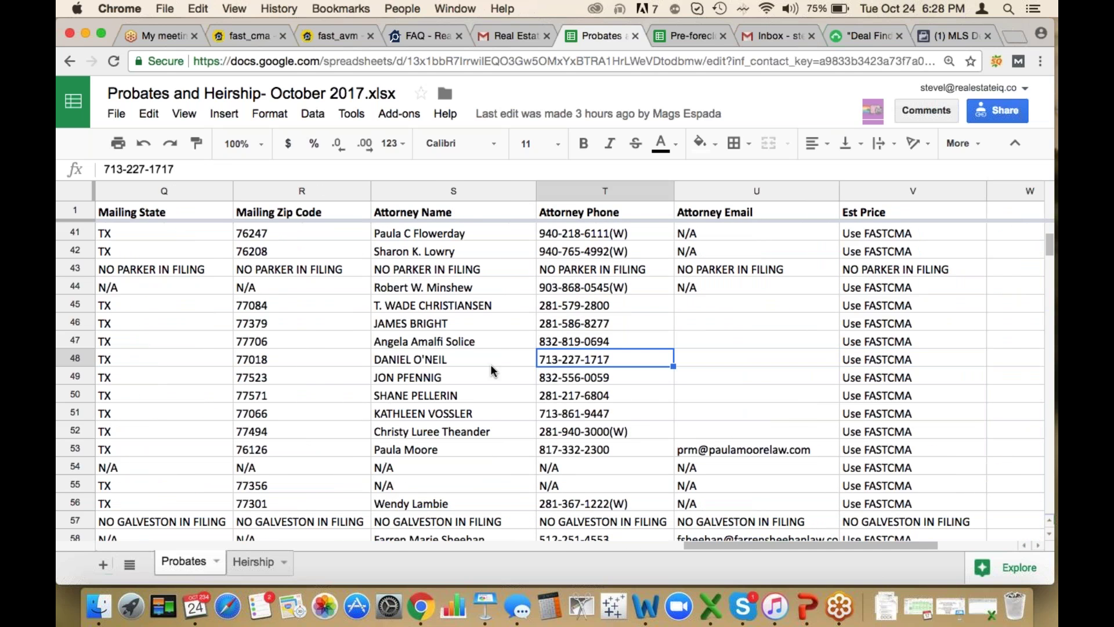
On the Heirship sheet, review the first Travis County estate's decedent, property street and heirs' relationships
left_click(253, 562)
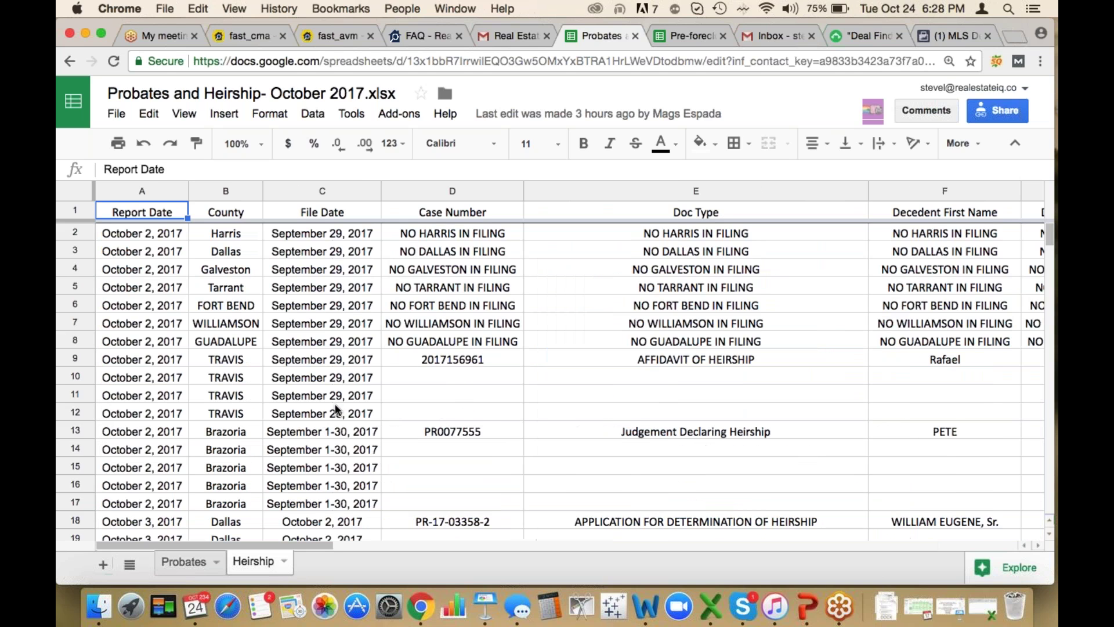
left_click(448, 380)
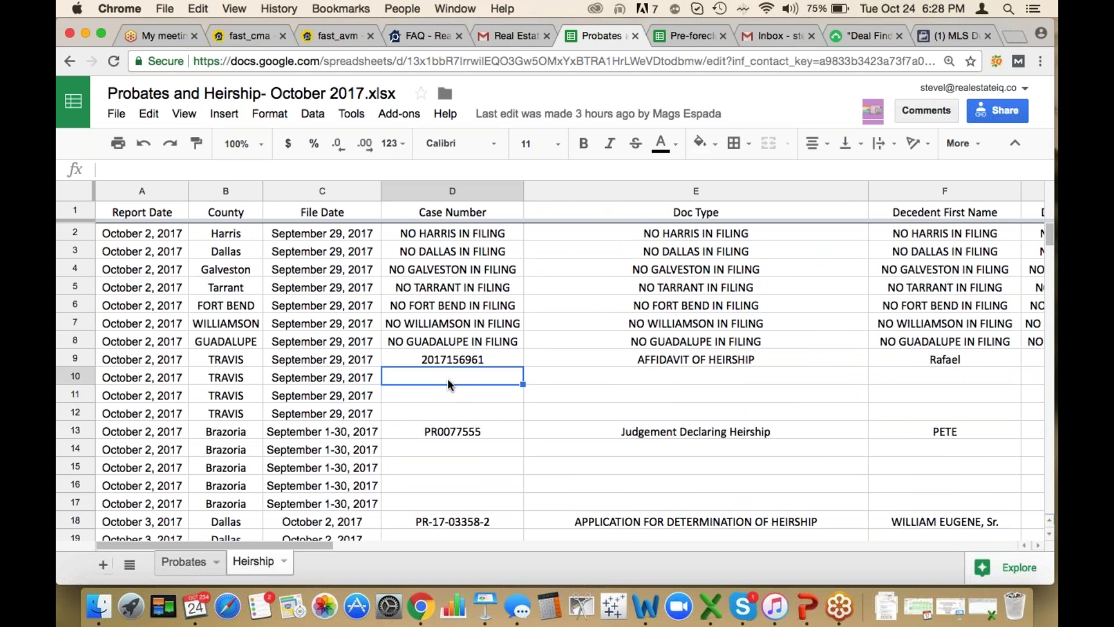
key("Tab")
key("Tab")
key("Tab")
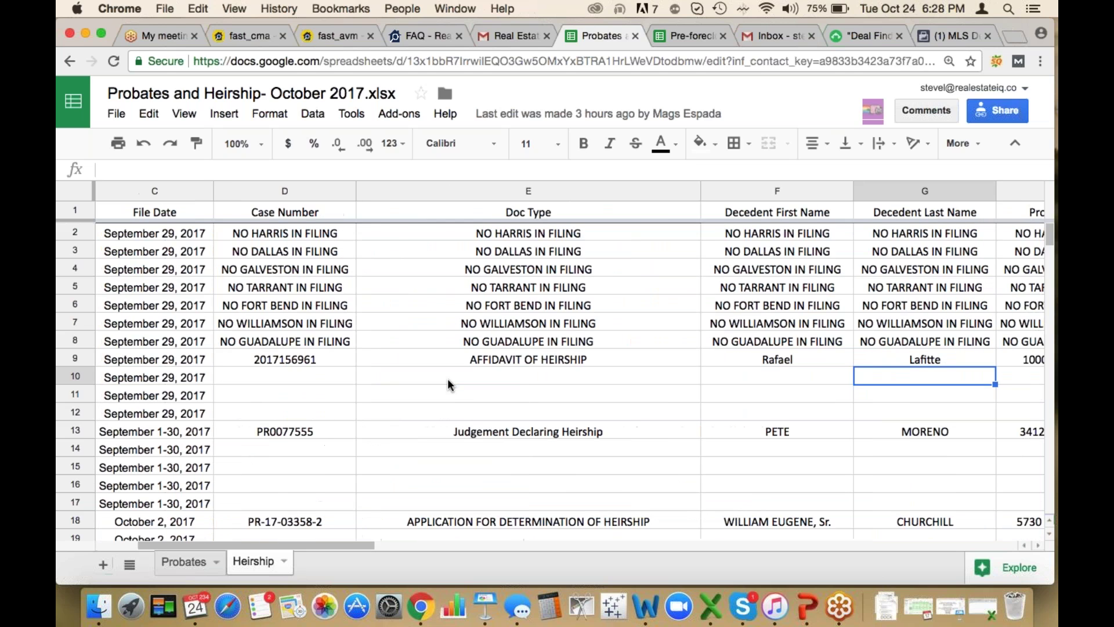
key("Up")
key("Right")
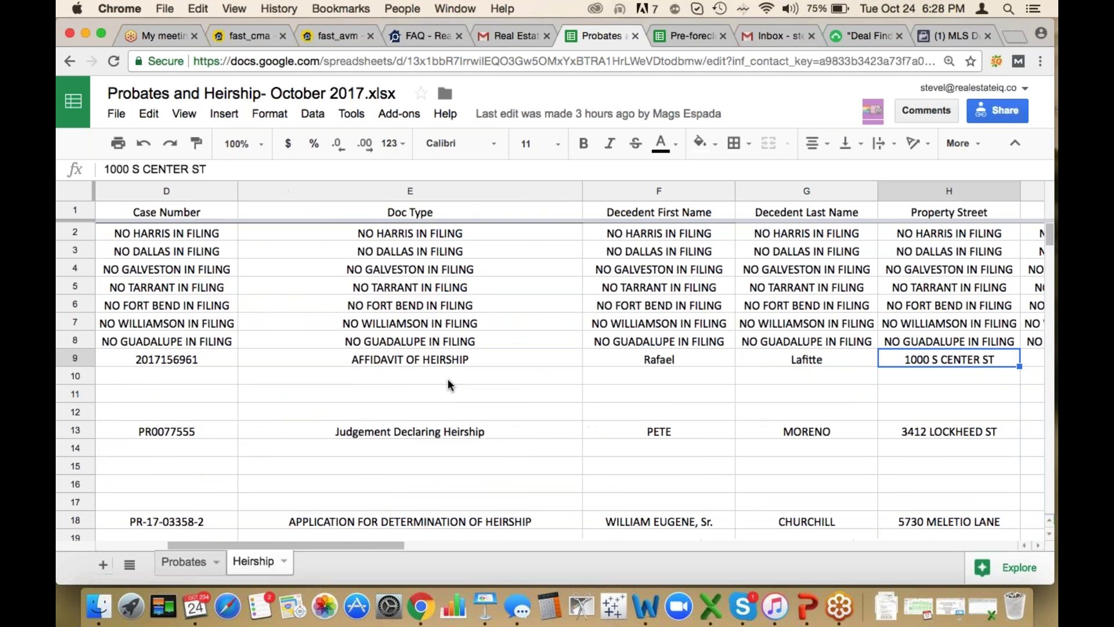
key("Right")
key("Right")
key("Right")
key("Right")
key("Right")
key("Right")
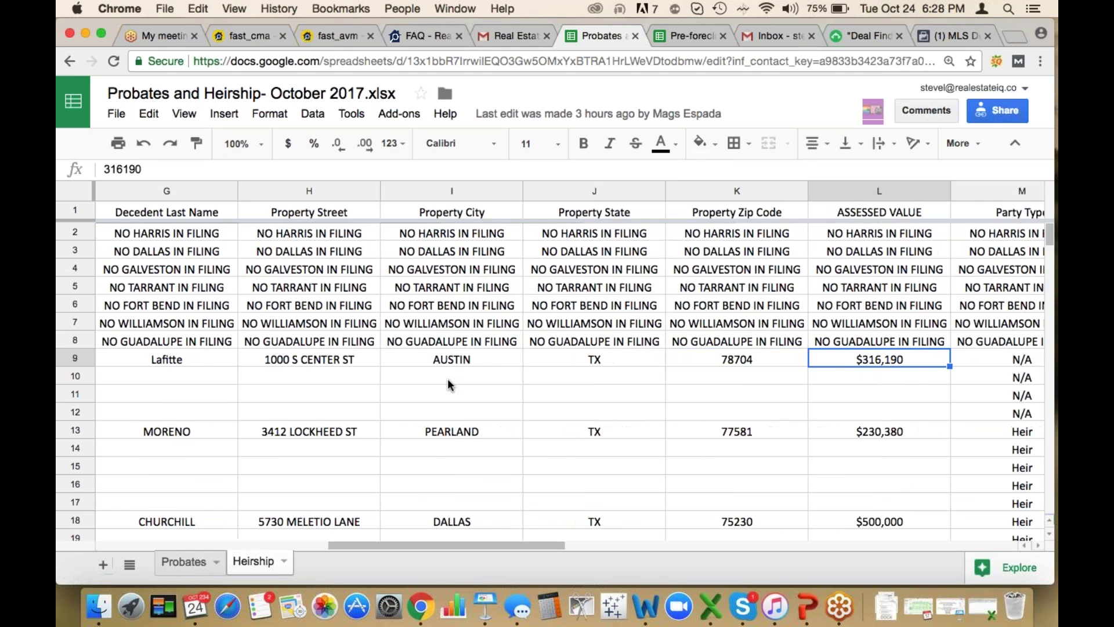
key("Right")
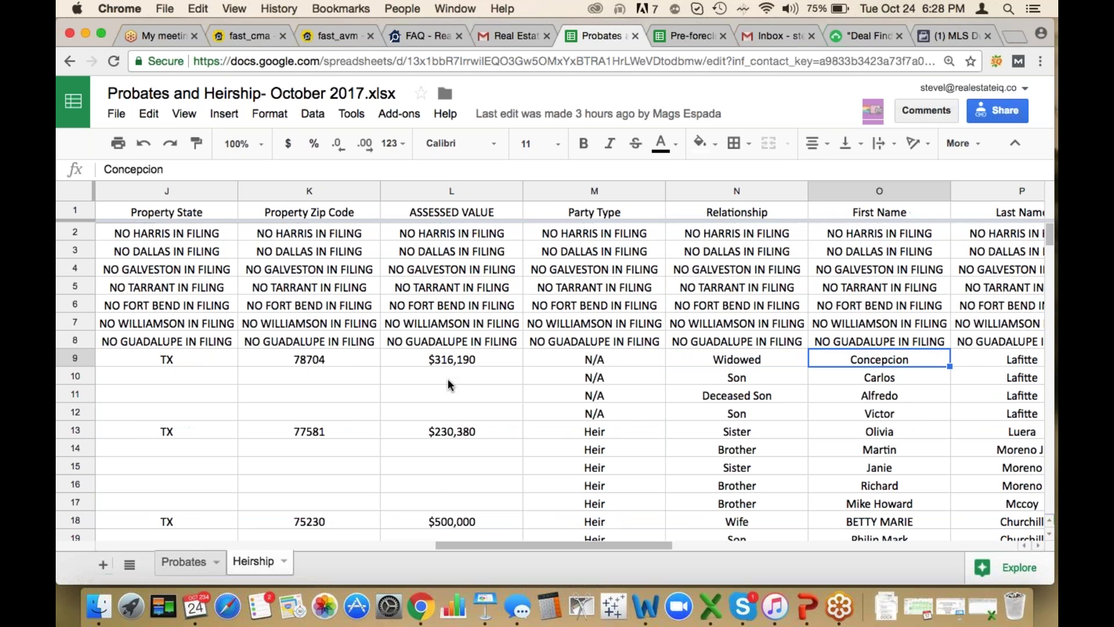
key("Left")
key("Down")
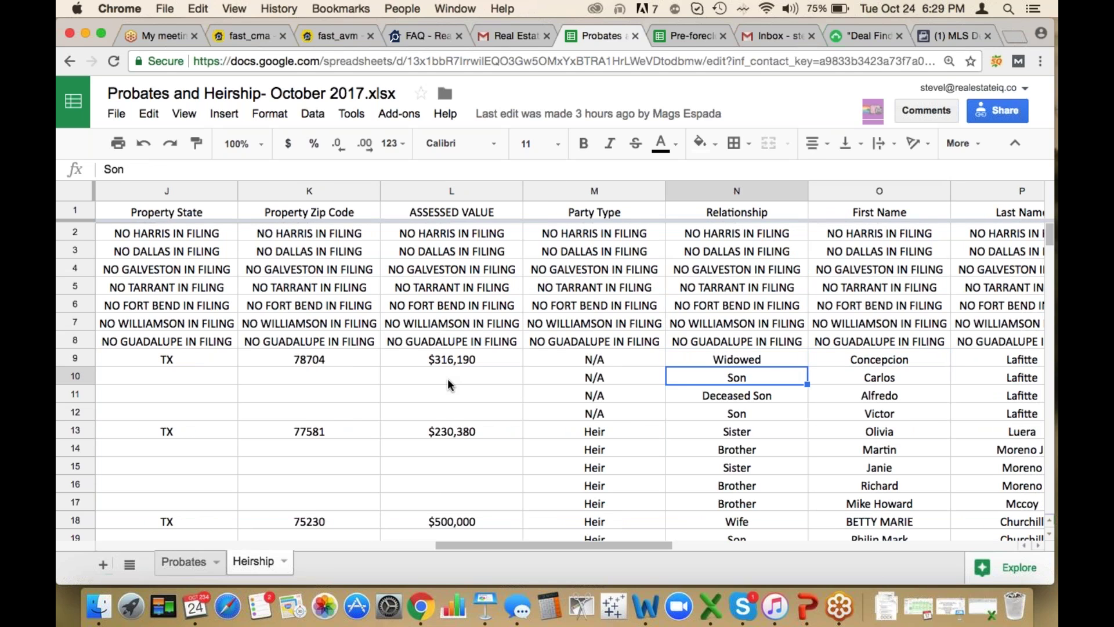
key("Down")
key("Down")
Check the heirs' mailing addresses, the 'Use FASTCMA' Est Price and attorney phone, then return to the email
key("Right")
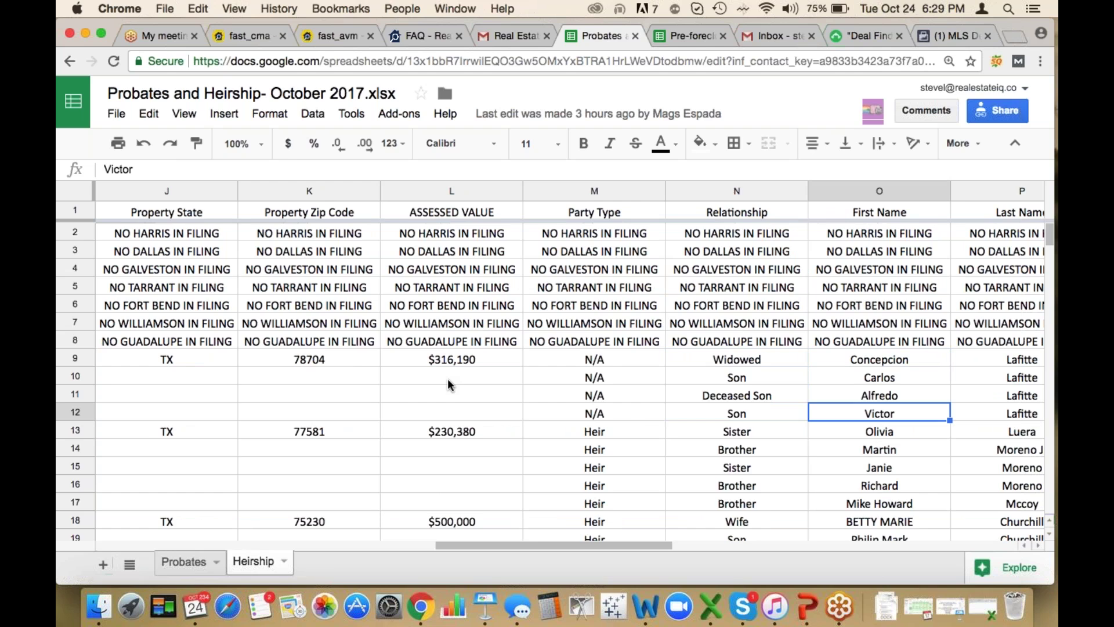
key("Right")
key("Right")
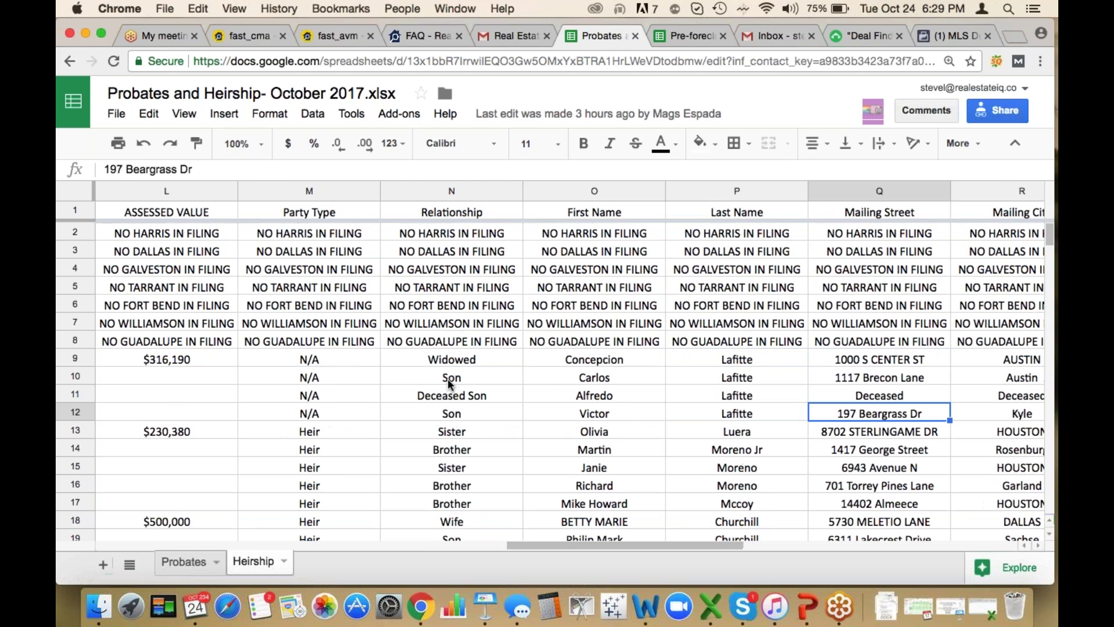
key("Up")
key("Up")
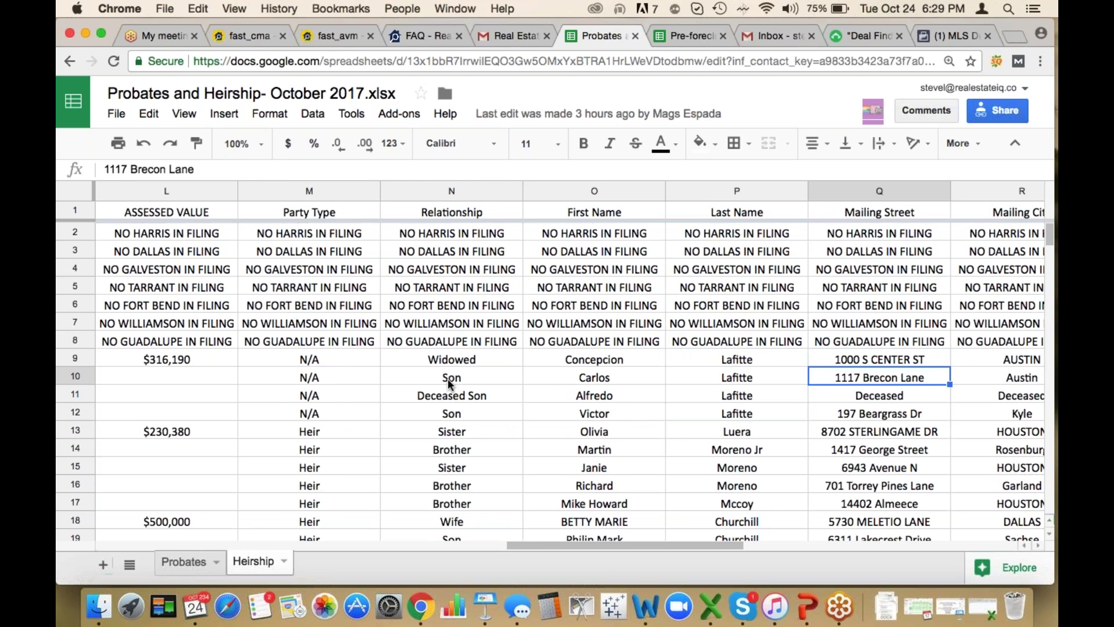
key("Up")
key("Right")
key("Right")
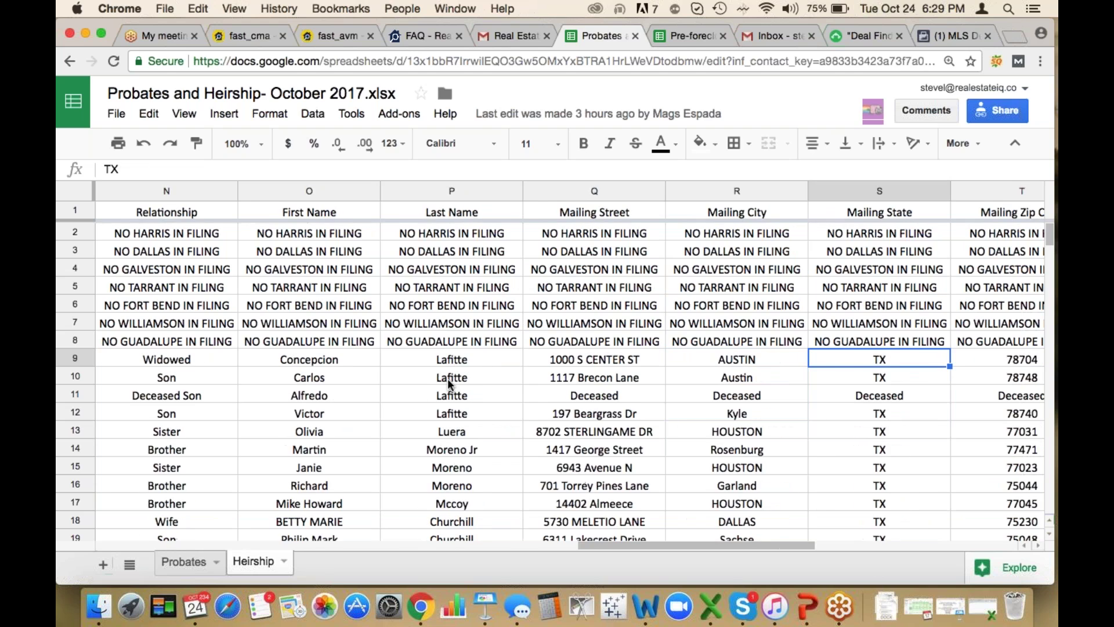
key("Right")
key("Right")
key("Right")
key("Right")
key("Right")
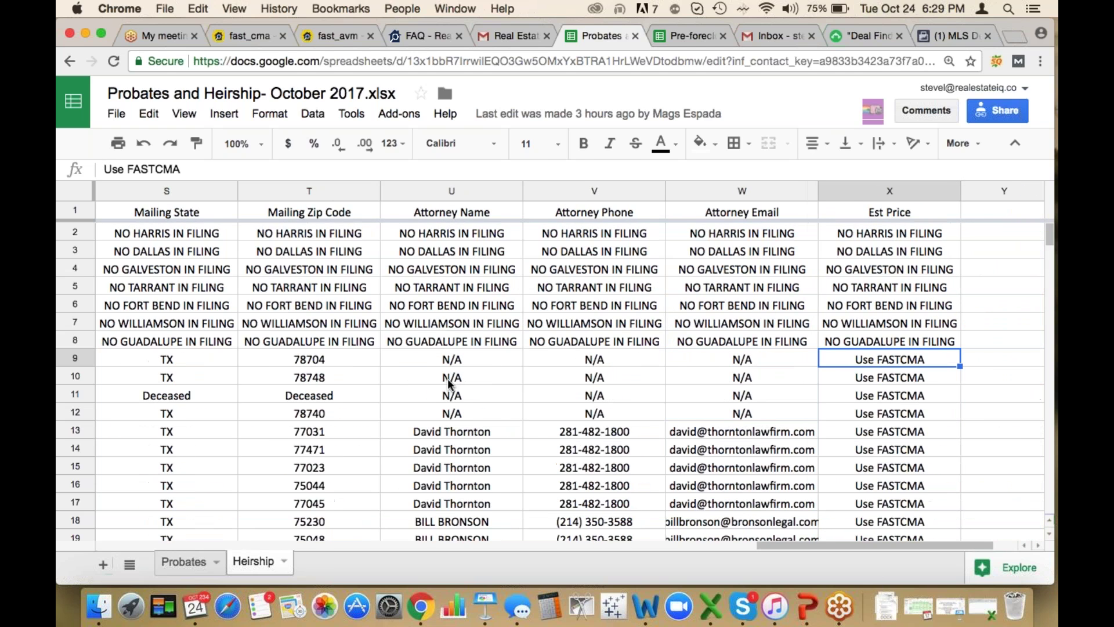
key("Left")
key("Left")
key("Down")
key("Down")
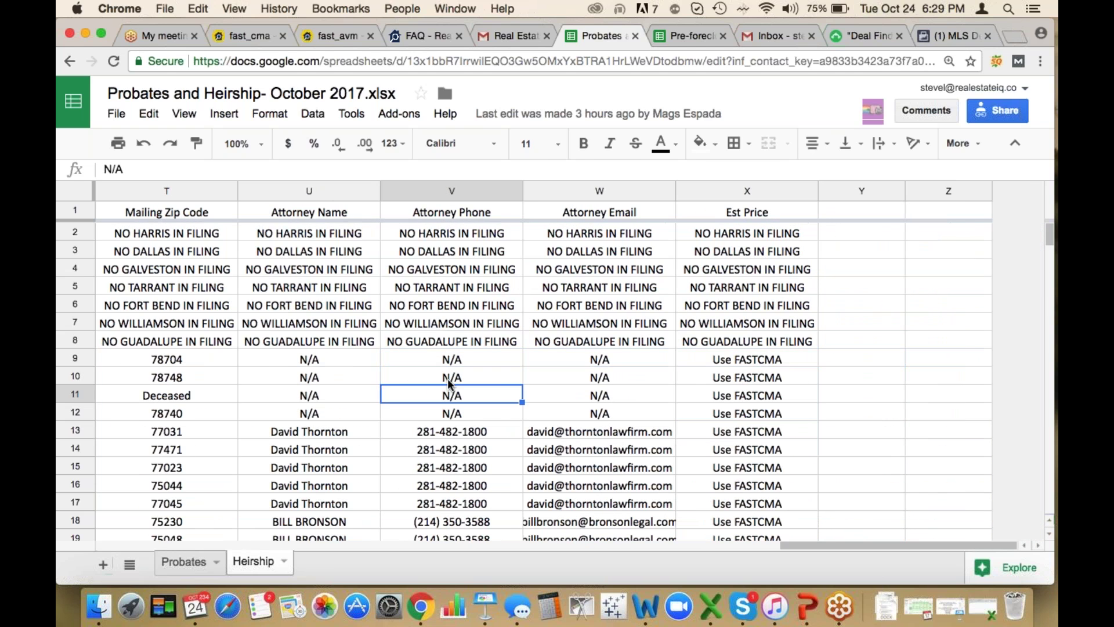
key("Down")
key("Down")
key("Left")
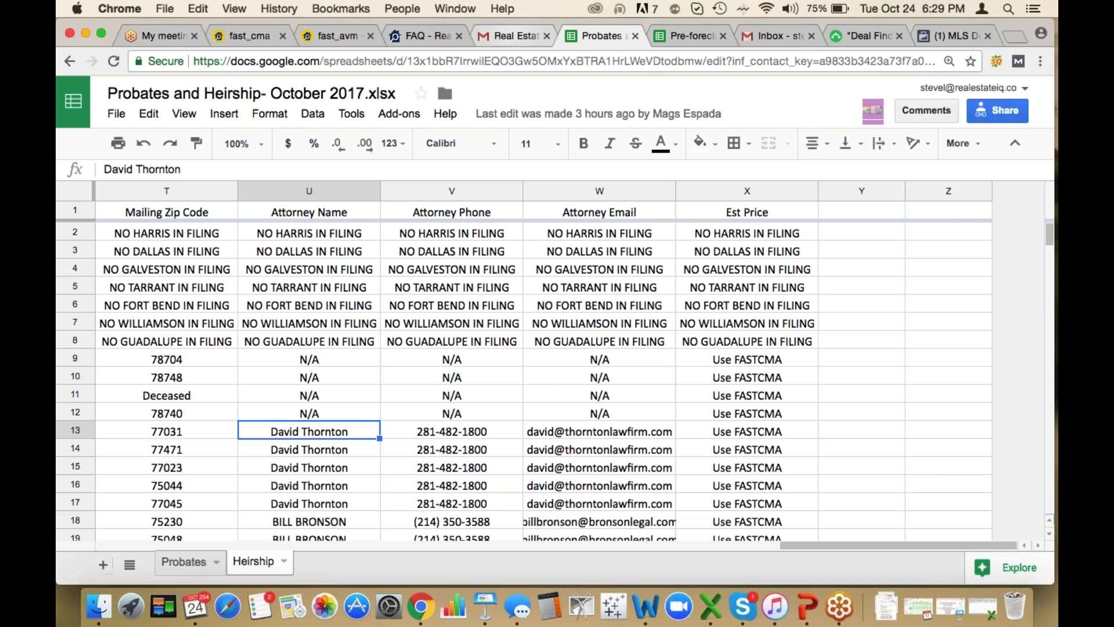
left_click(497, 37)
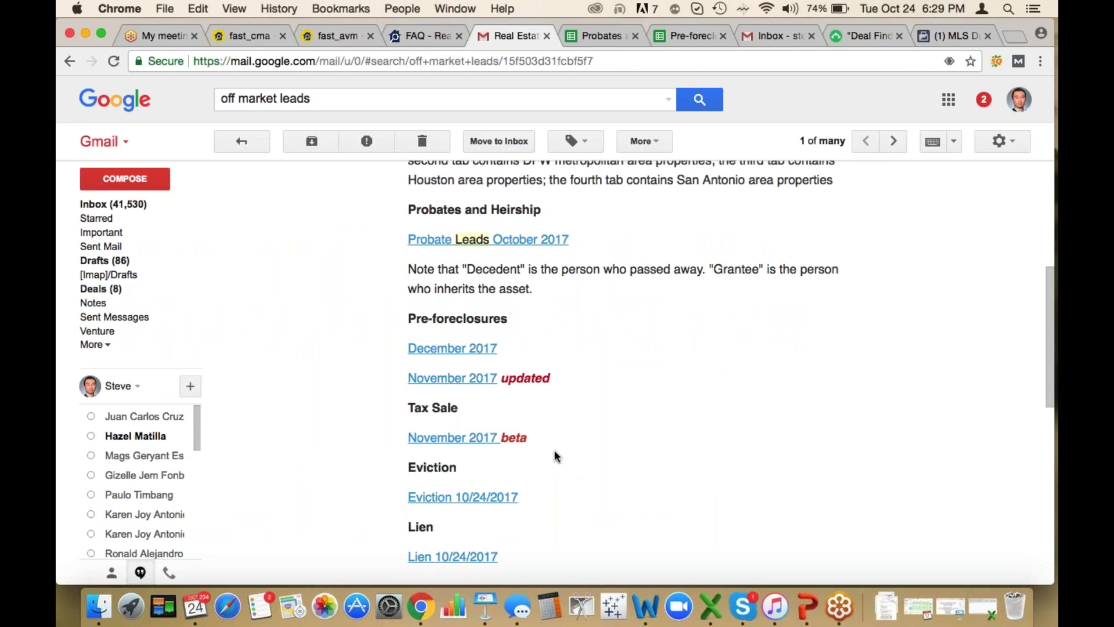
Open the Tax Sale 'November 2017 beta' spreadsheet link from the leads email
scroll(482, 410, "down", 2)
left_click(458, 393)
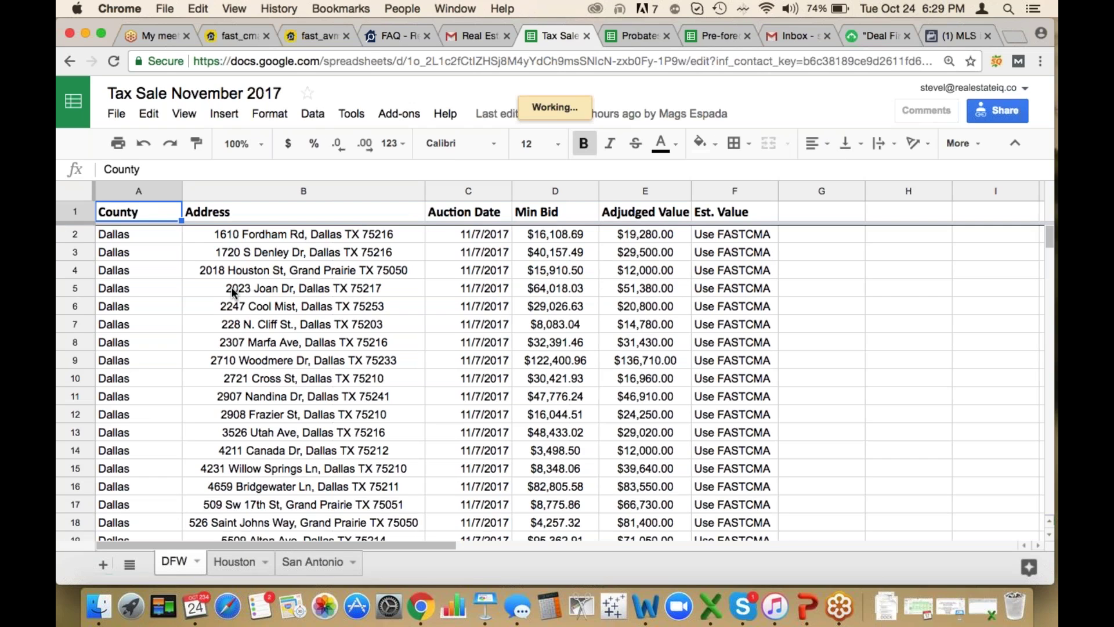
Check the third tax sale address, then go back to the Pre-foreclosure November 2017 DFW sheet
left_click(330, 269)
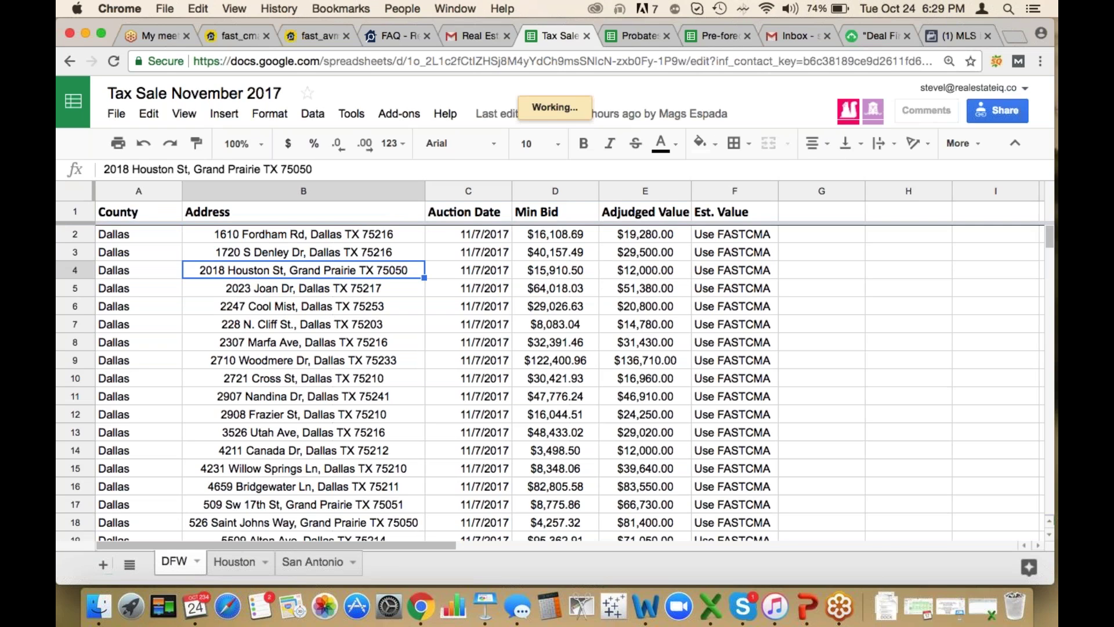
left_click(639, 37)
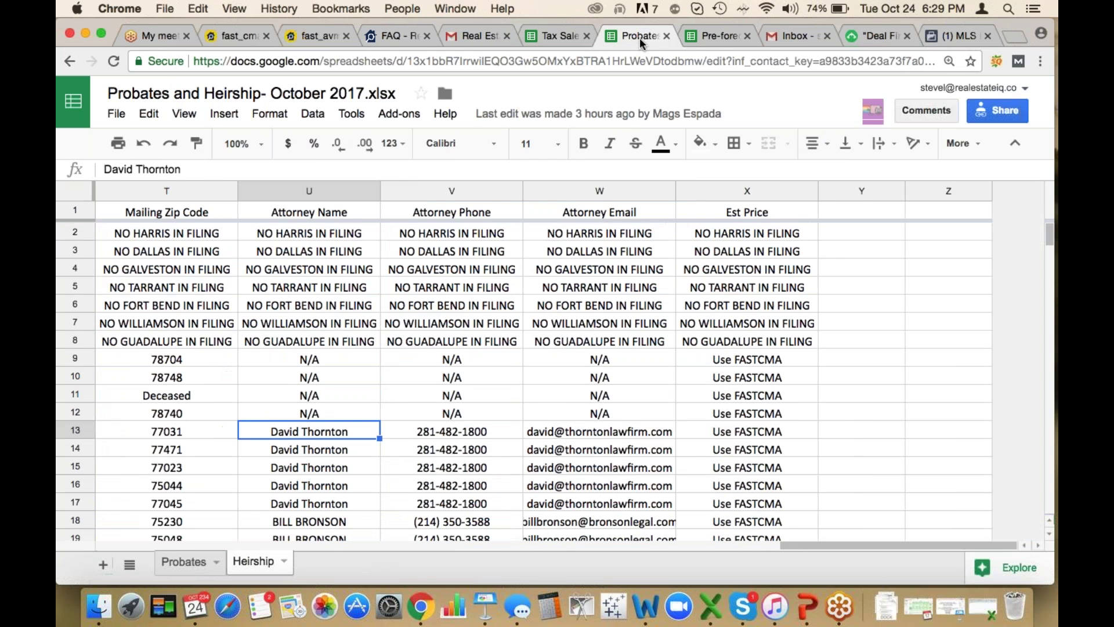
left_click(711, 36)
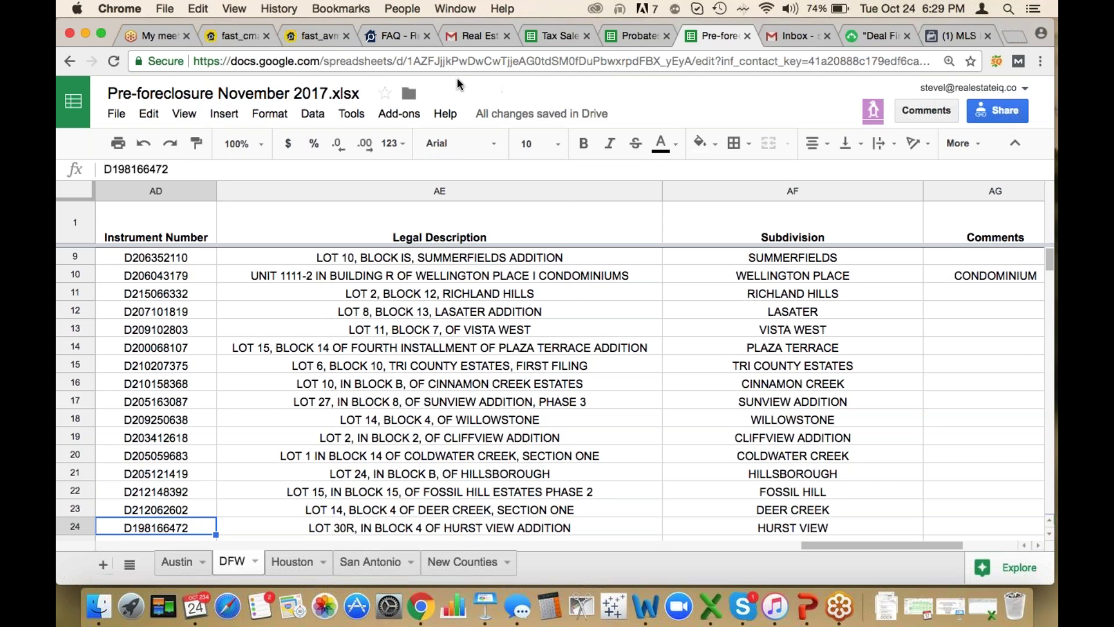
Open the Eviction 10/24/2017 link from the leads email and view the Eviction Filings spreadsheet
left_click(464, 34)
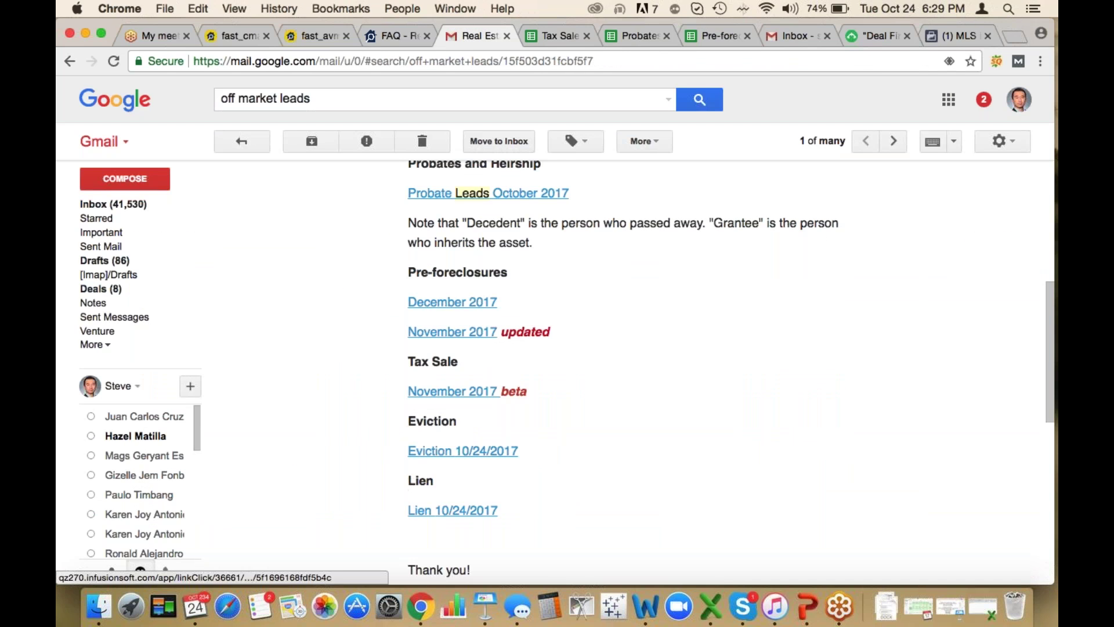
left_click(435, 456)
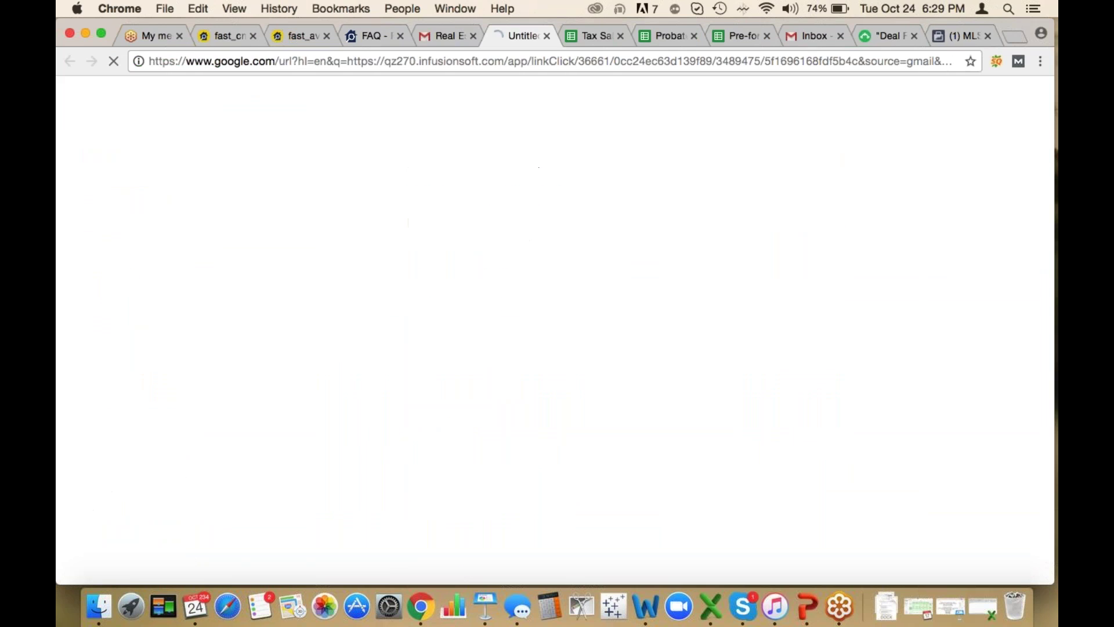
left_click(448, 33)
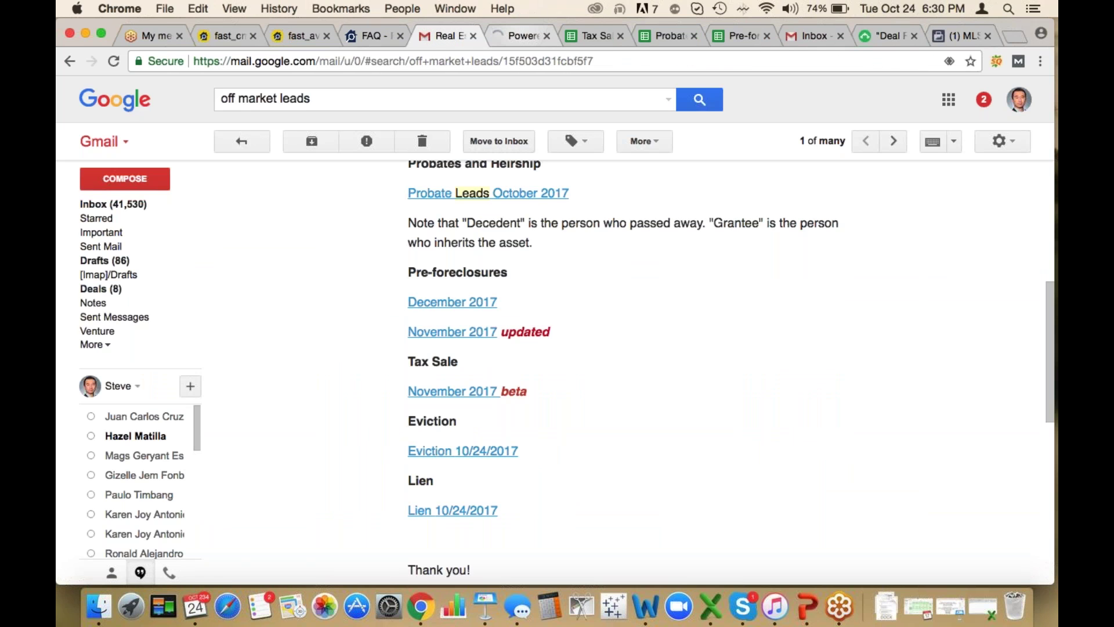
key("ctrl+Tab")
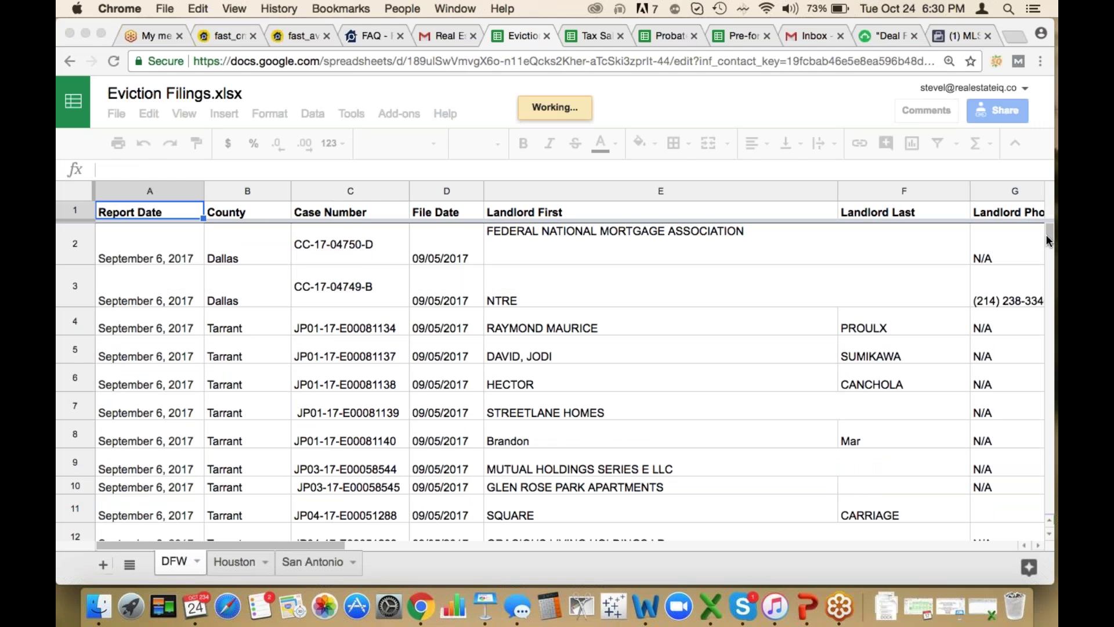
Scroll the Eviction Filings DFW sheet down to the October 6–9, 2017 filings near row 561
scroll(1046, 234, "down", 3)
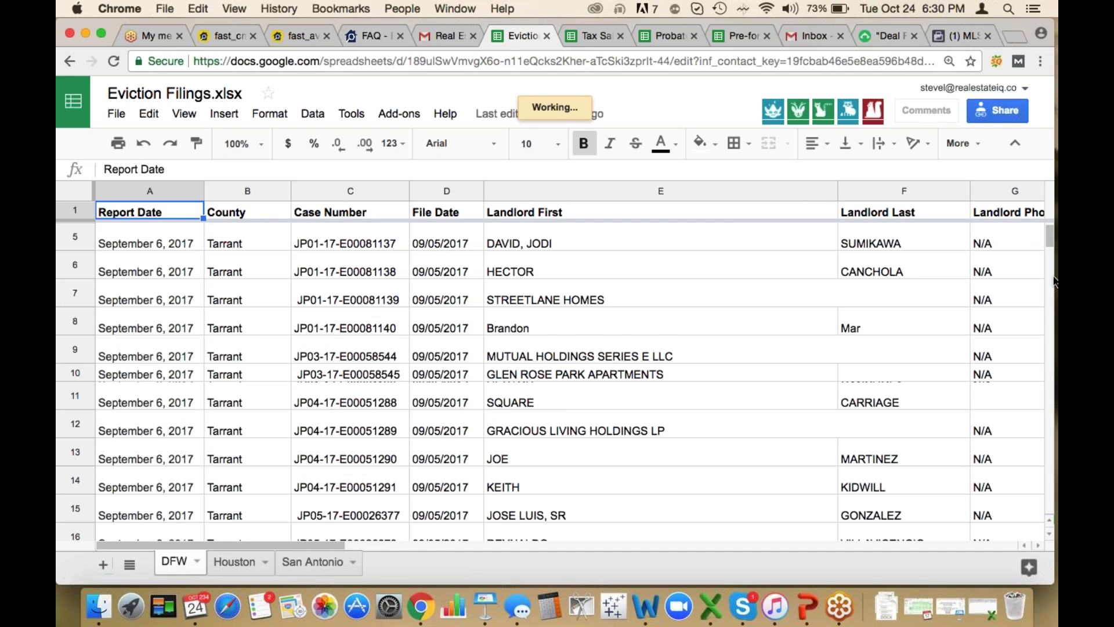
scroll(1048, 342, "down", 1)
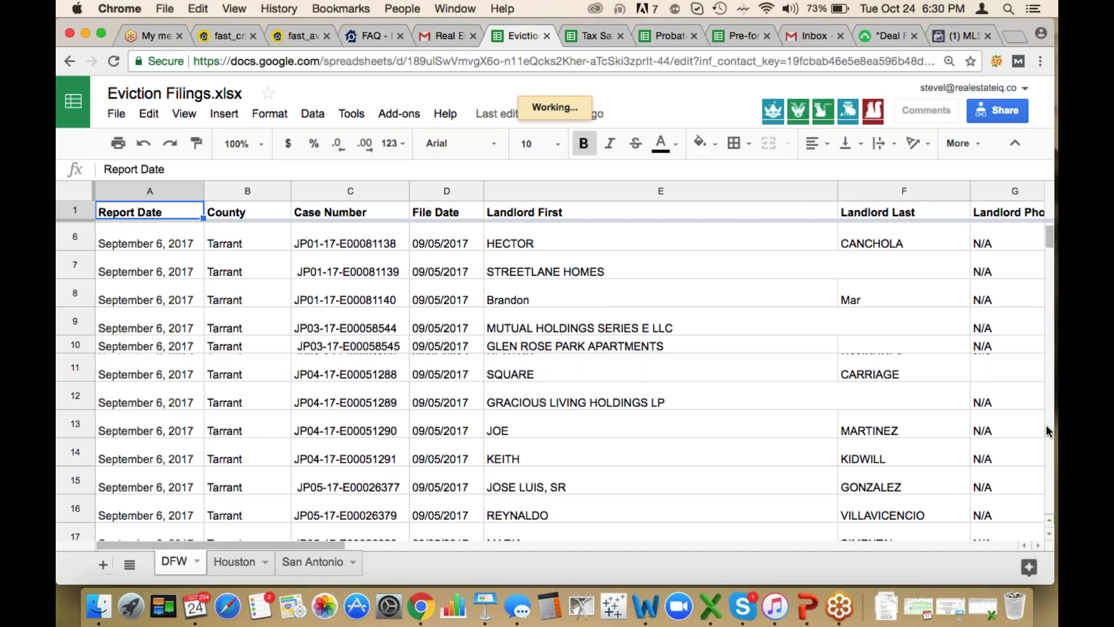
scroll(1047, 428, "down", 20)
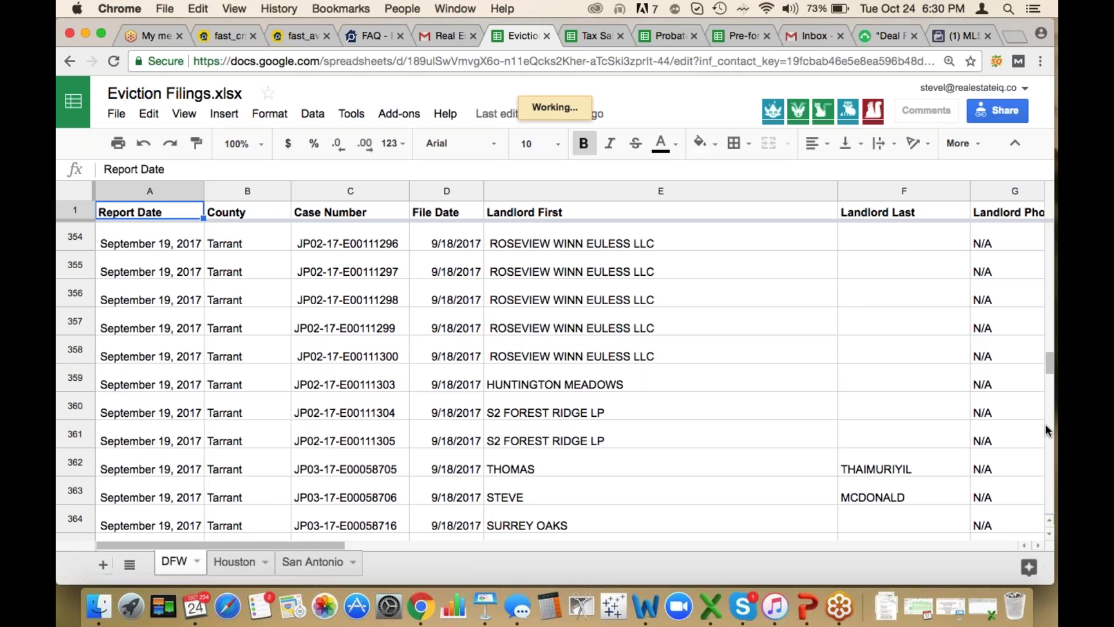
scroll(1046, 428, "down", 20)
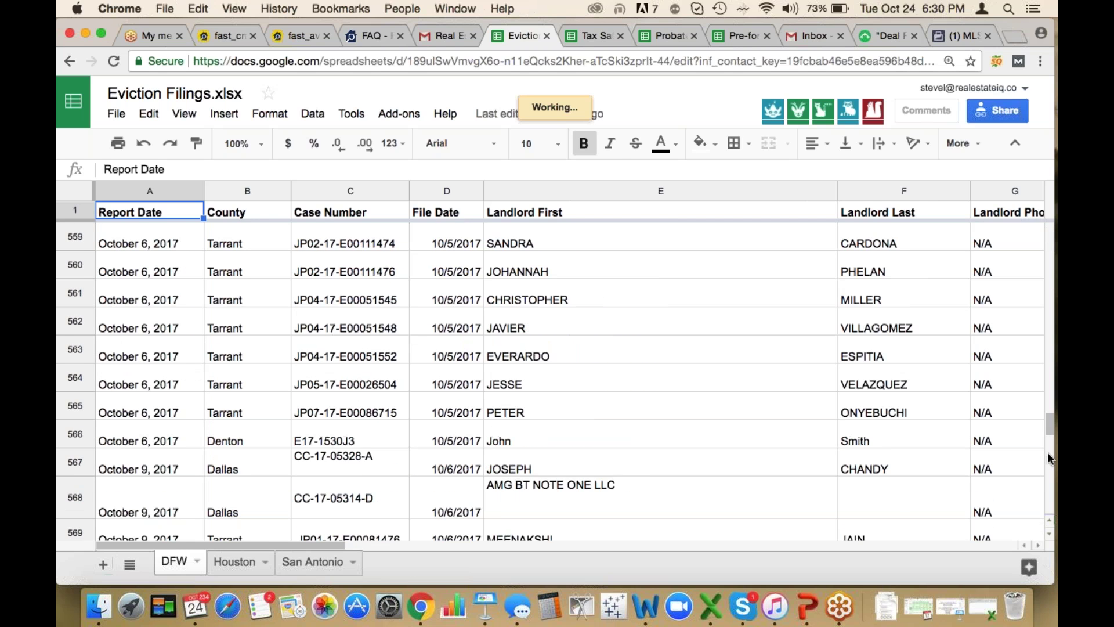
scroll(1048, 458, "down", 1)
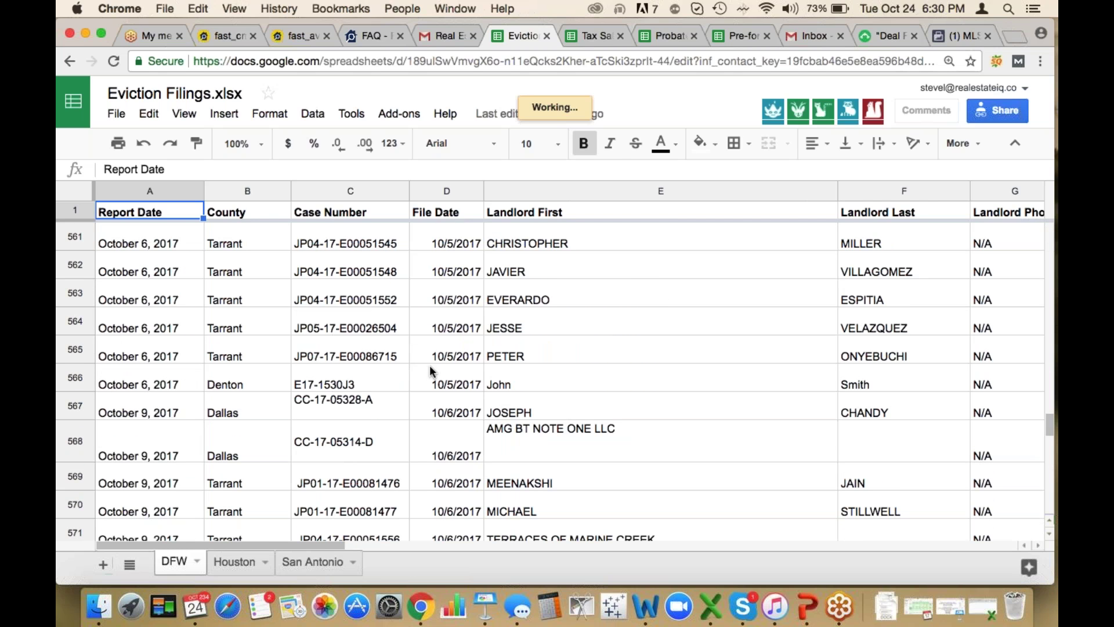
Review row 566's file date 10/5/2017, landlord name, landlord address and zipcode 75065
left_click(459, 384)
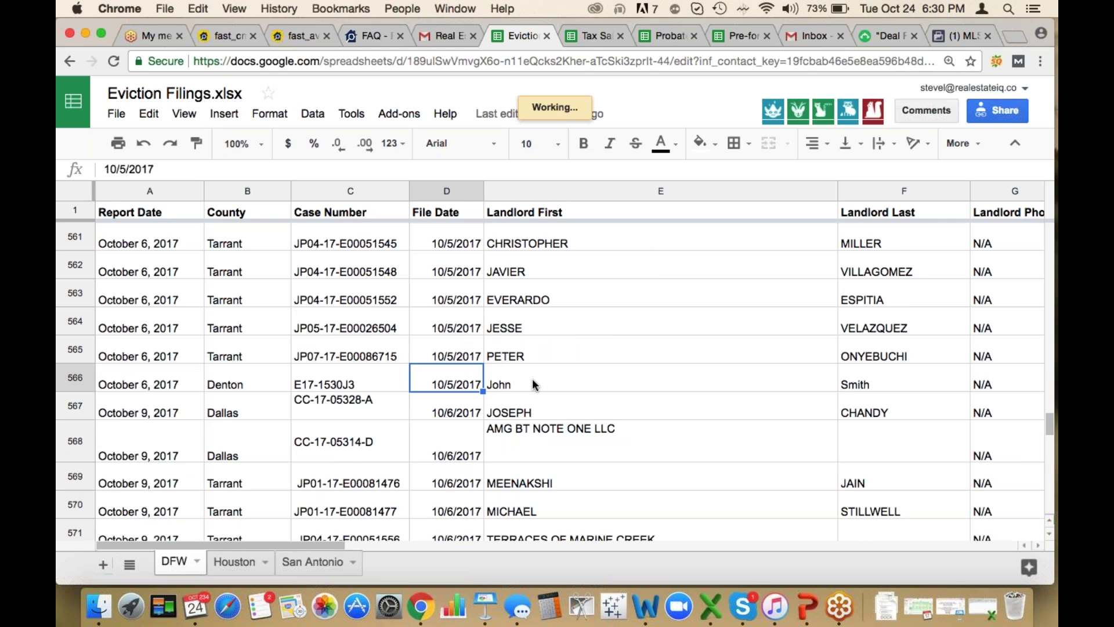
left_click(533, 383)
key("Tab")
key("Tab")
key("Tab")
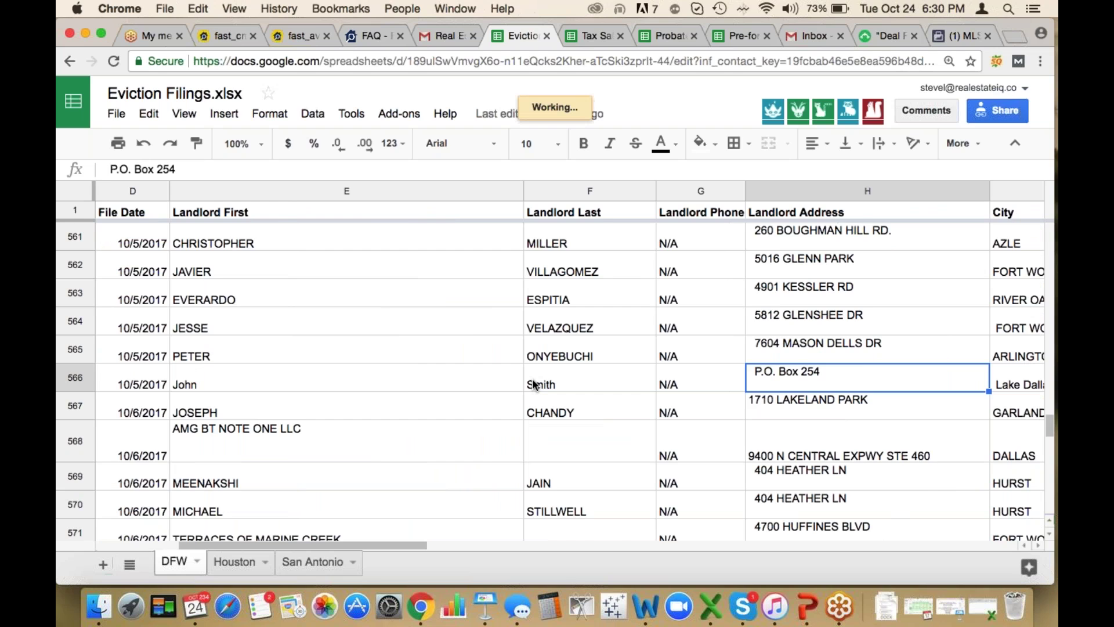
key("Tab")
key("Tab")
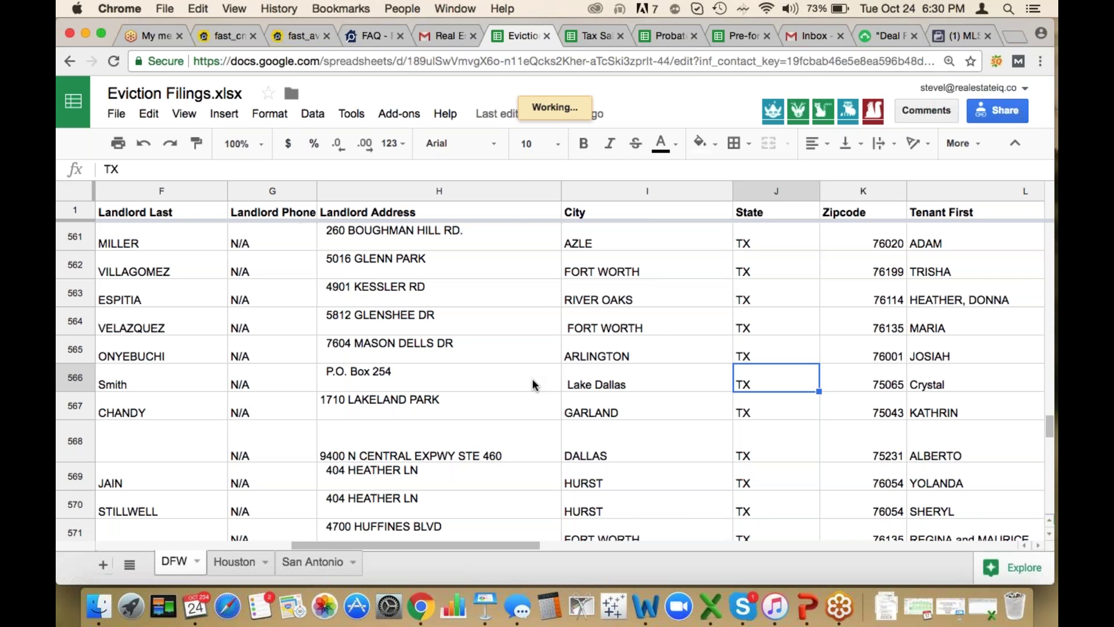
key("Left")
key("Left")
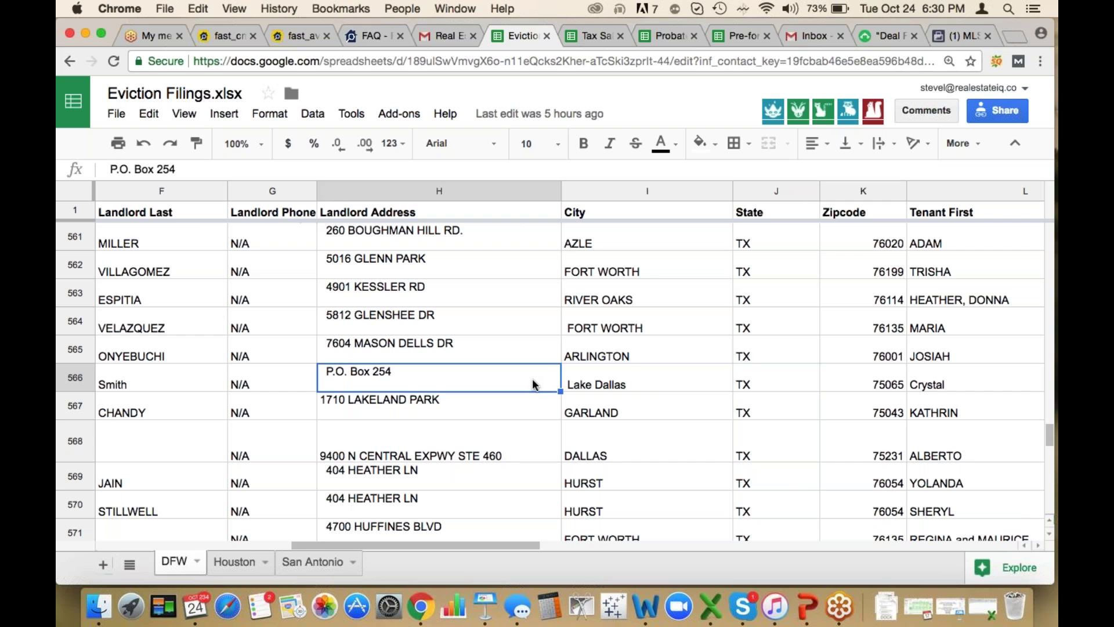
key("Tab")
key("Tab")
key("Tab")
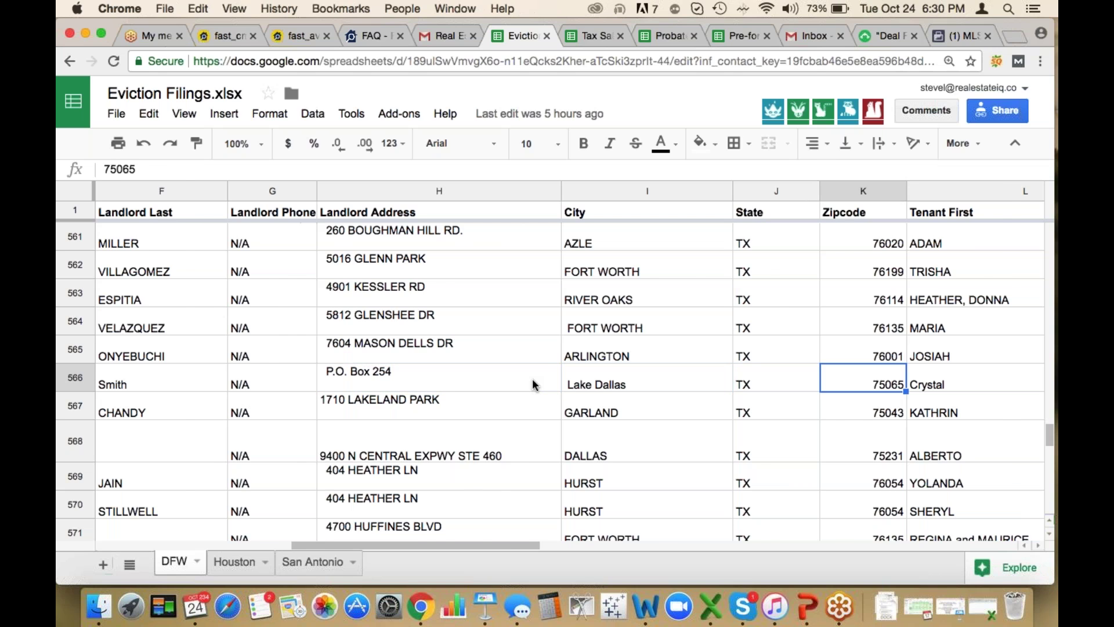
key("Tab")
key("Tab")
key("Tab")
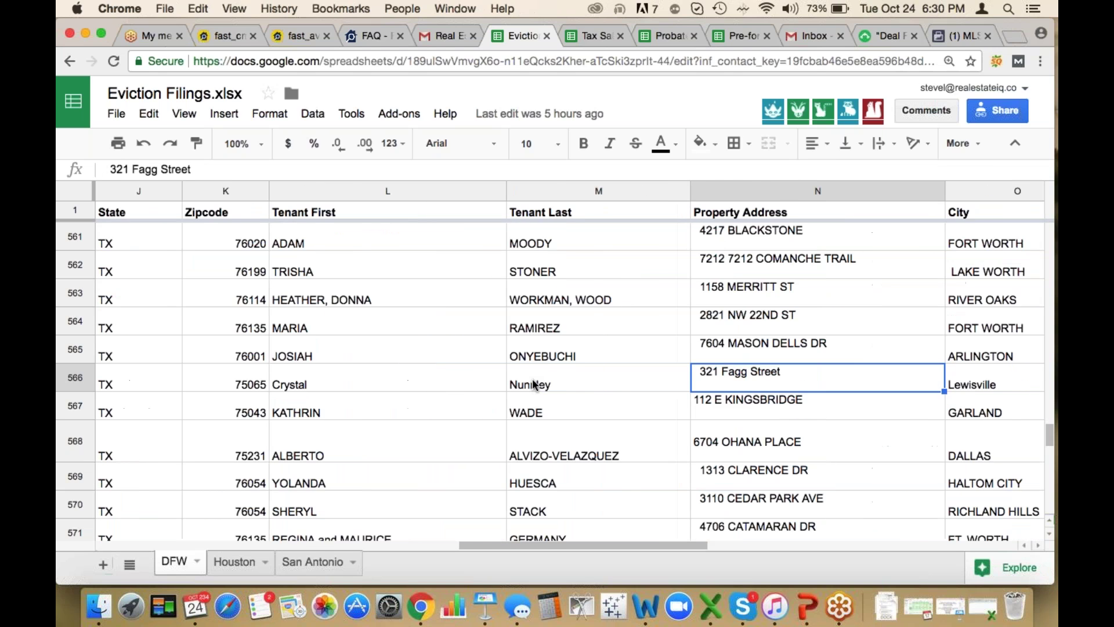
Check row 566's property address in Lewisville, zipcode 75057, and its Assessed Value
key("Left")
key("Left")
key("Tab")
key("Tab")
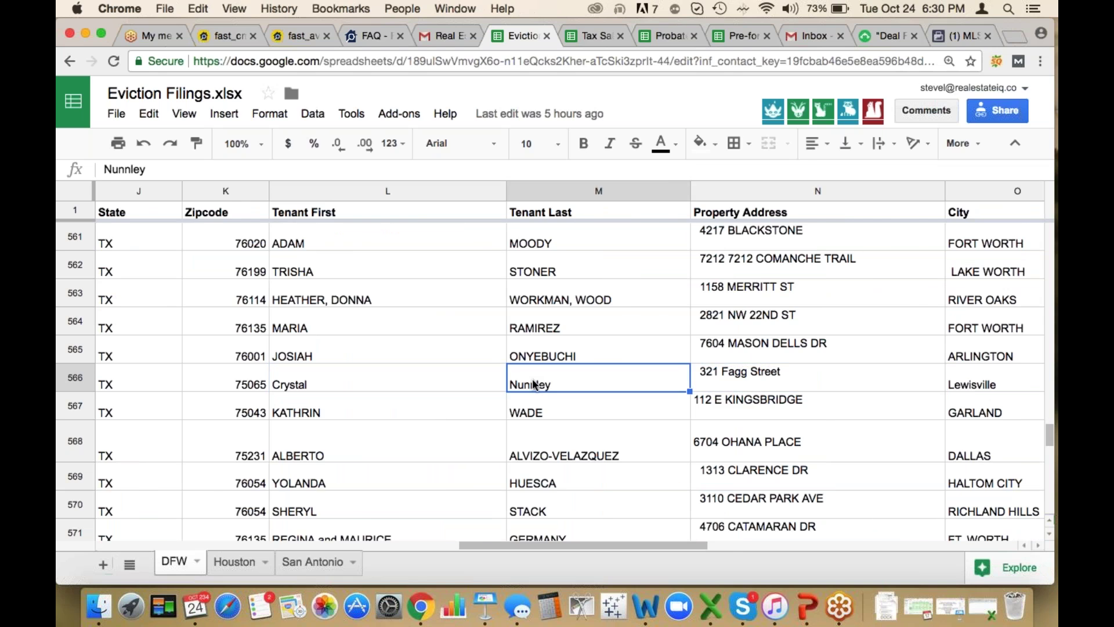
key("Tab")
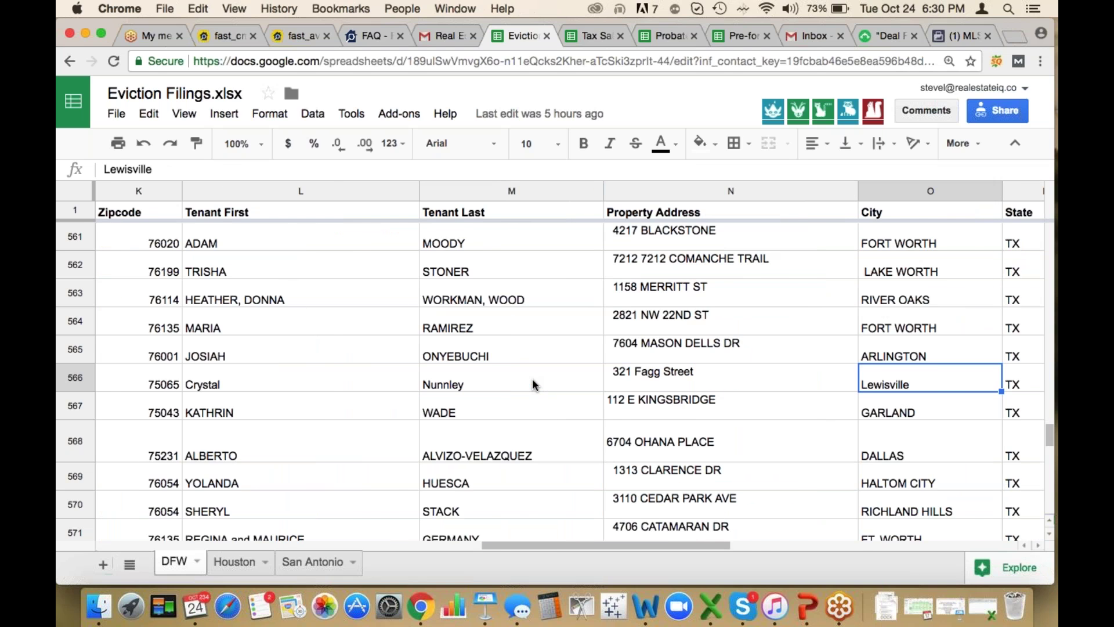
key("Tab")
key("Tab")
key("Left")
key("Left")
key("Left")
key("Tab")
key("Tab")
key("Tab")
key("Tab")
key("Up")
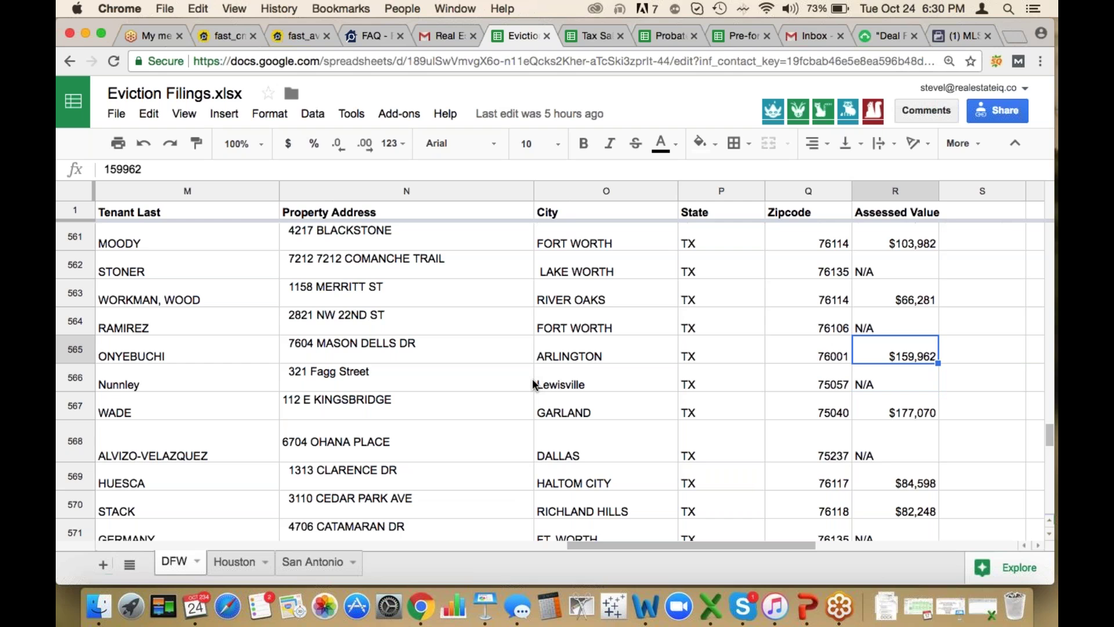
Return to the Gmail leads email and open the Lien 10/24/2017 spreadsheet
key("ctrl+shift+Tab")
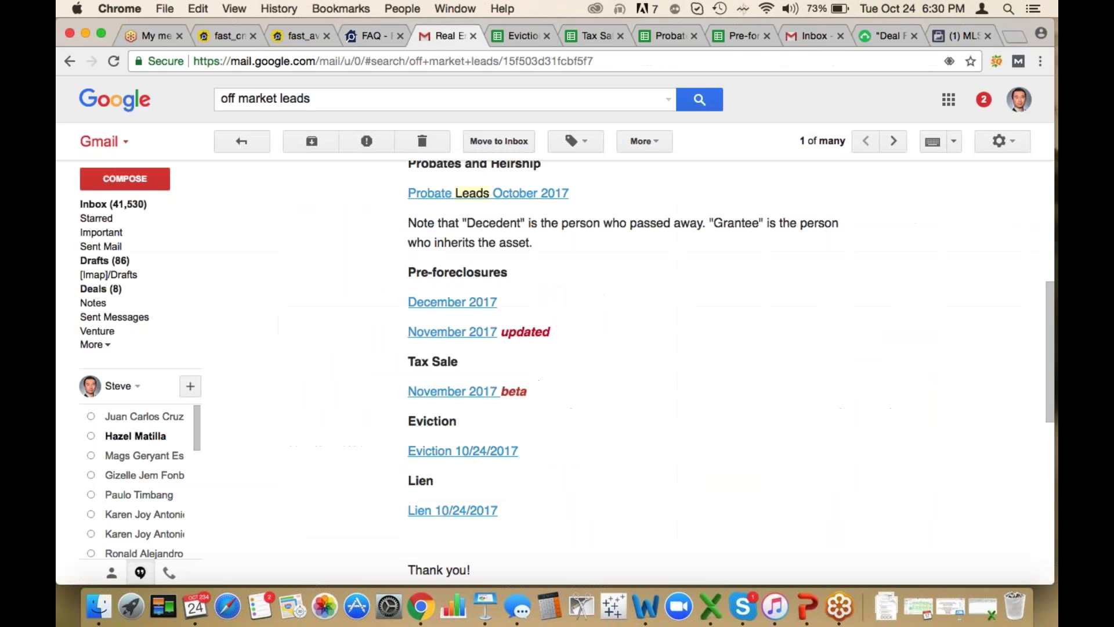
left_click(463, 451)
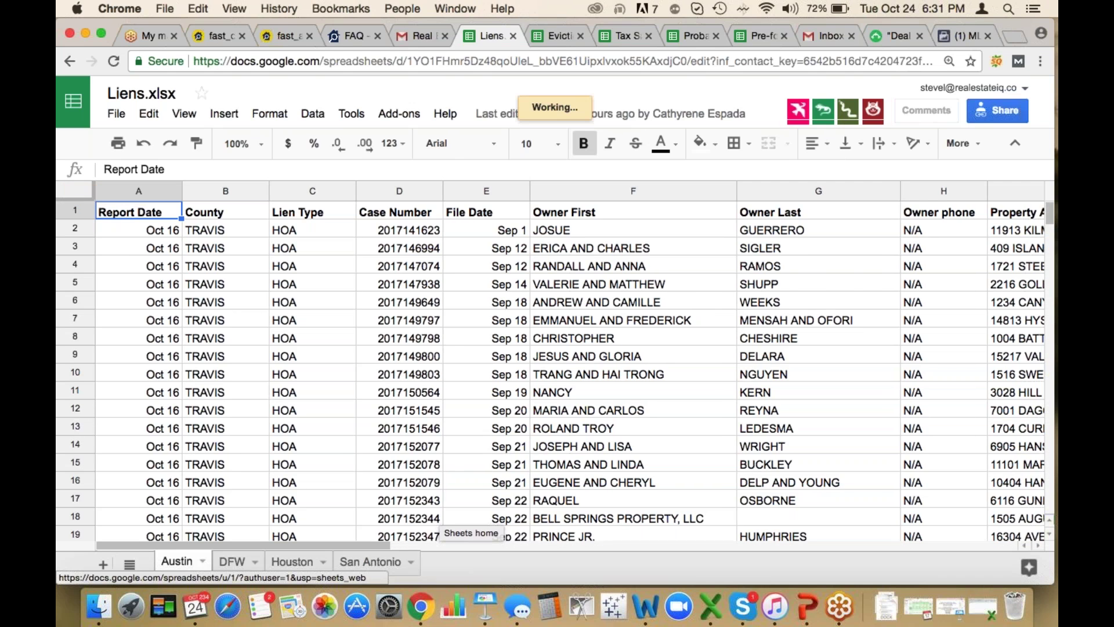
Read Austin row 7 from case number through owner, address, zipcode, grantee, up to the Amount header
left_click(371, 318)
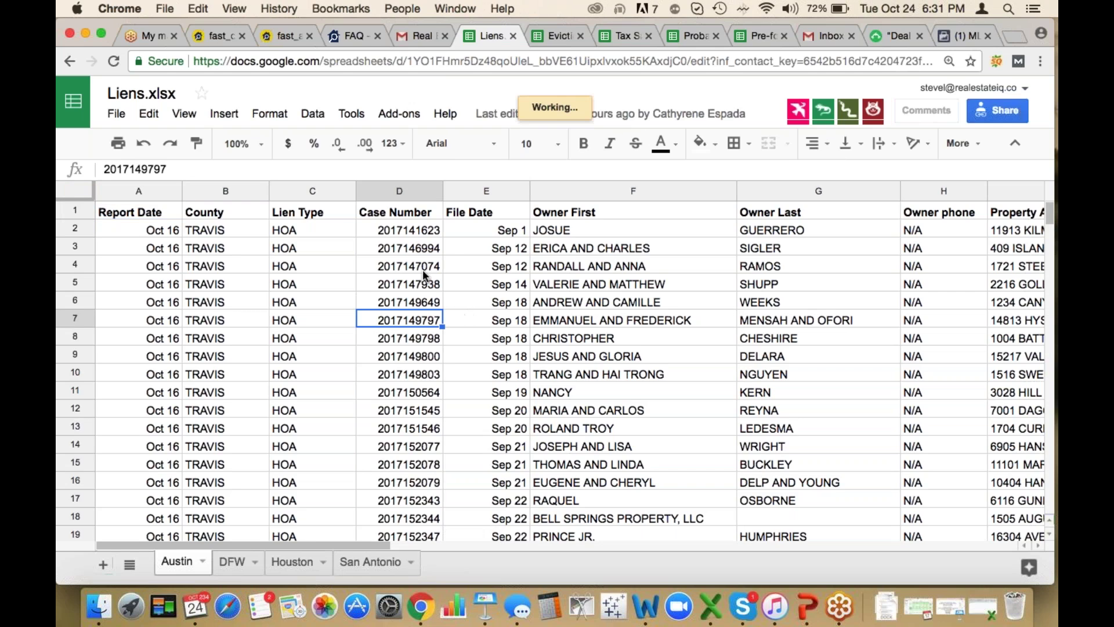
key("Right")
key("Right")
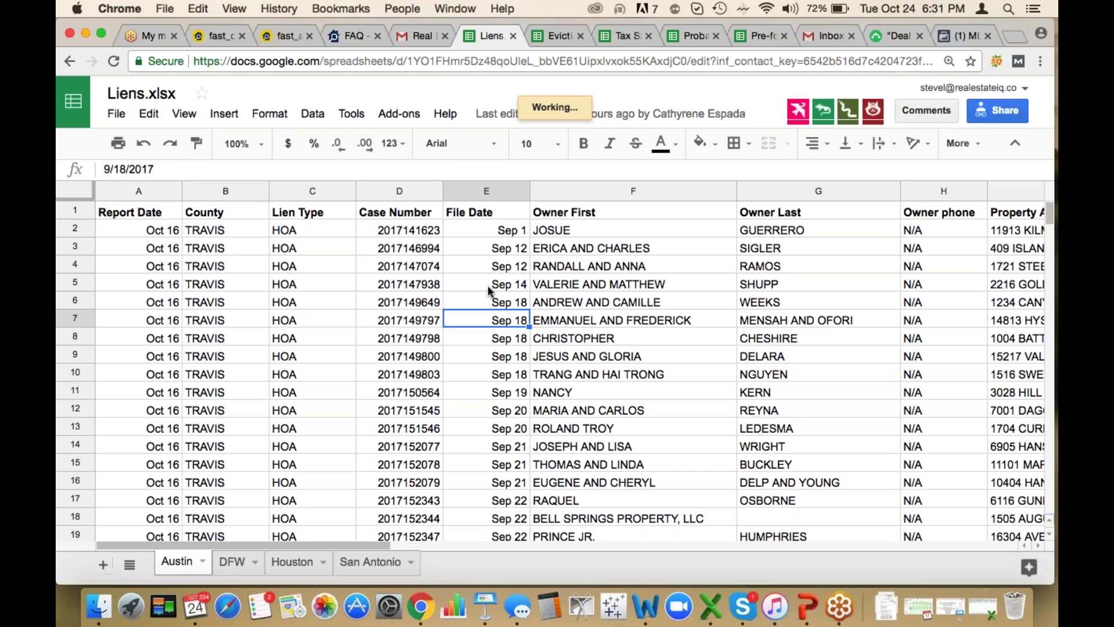
key("Right")
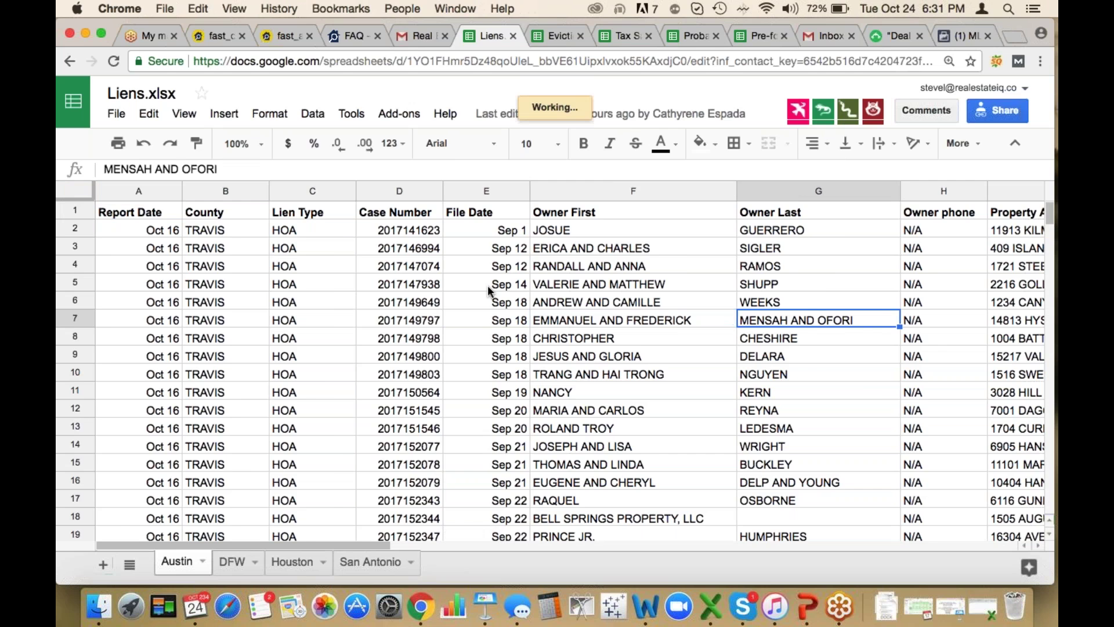
key("Right")
key("Right")
key("Right")
key("Right")
key("Right")
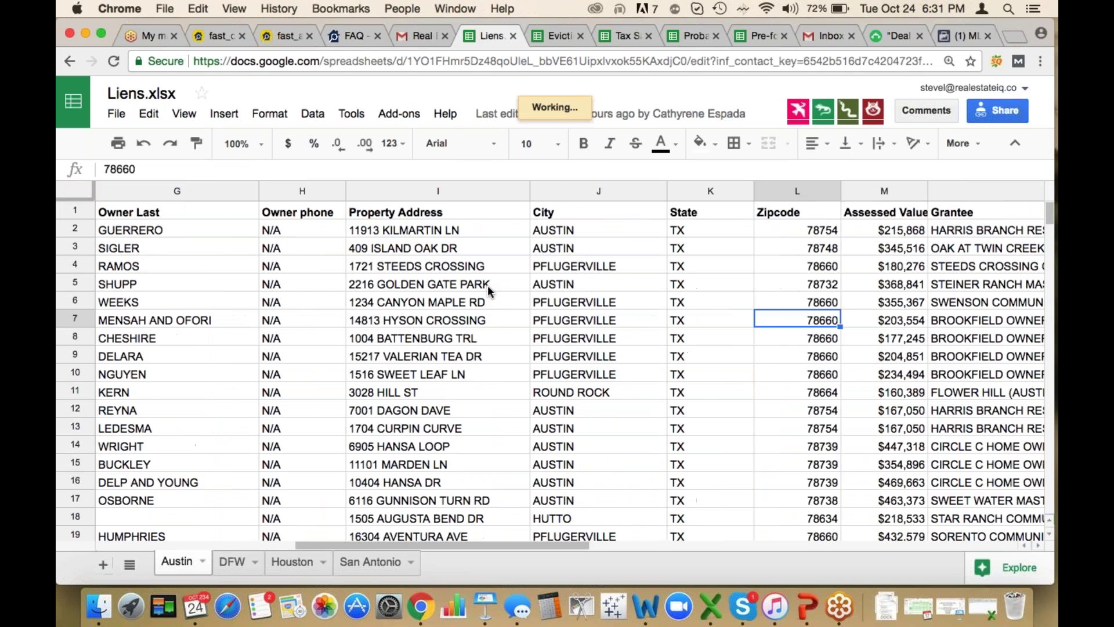
key("Left")
key("Left")
key("Left")
key("Right")
key("Right")
key("Right")
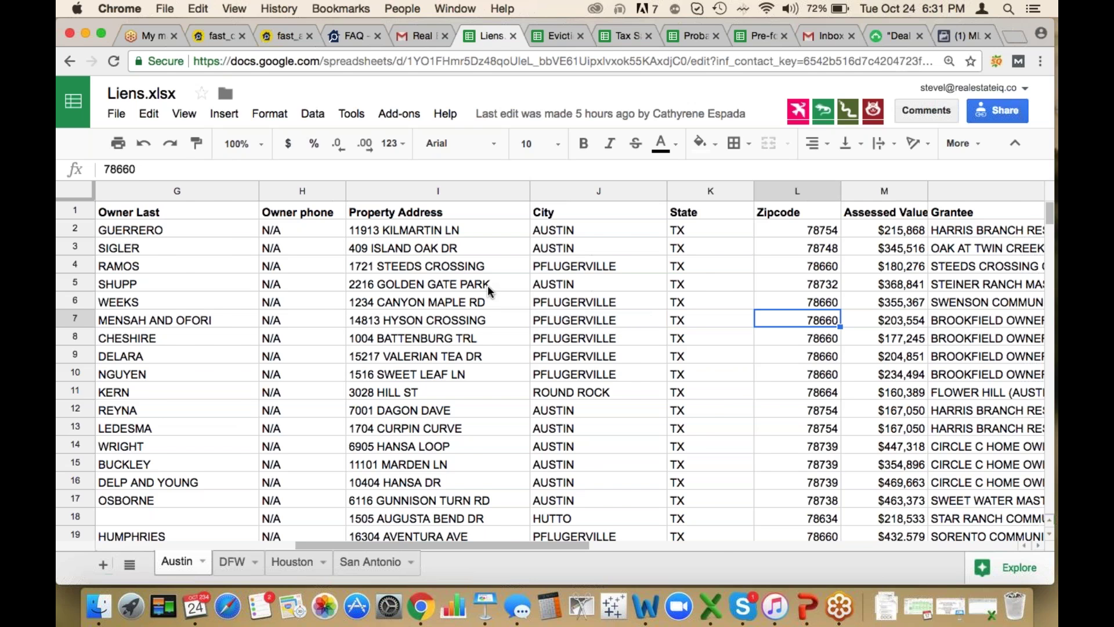
key("Right")
key("Right")
key("Right")
key("Right")
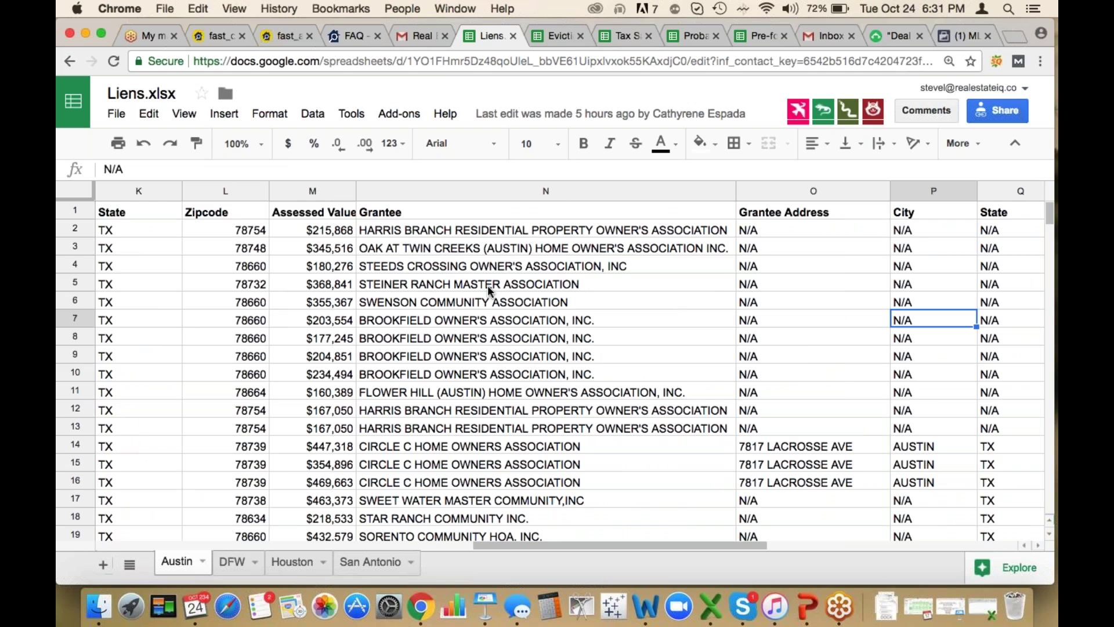
key("Left")
key("Left")
key("Left")
key("Left")
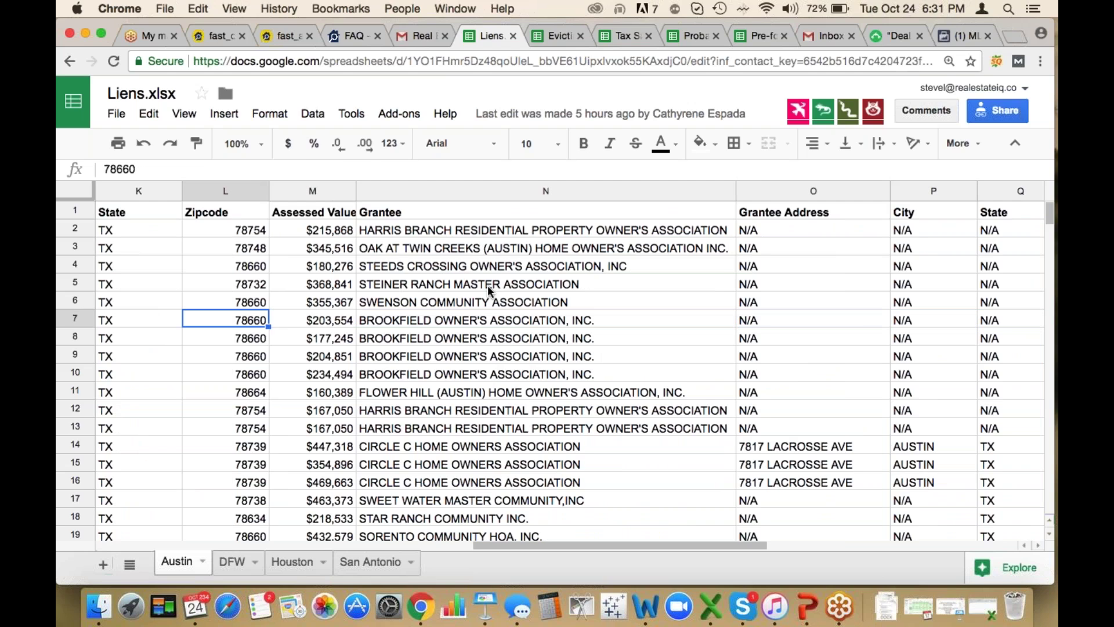
key("Right")
key("Right")
key("Right")
key("Right")
key("Right")
key("Right")
key("Right")
key("Right")
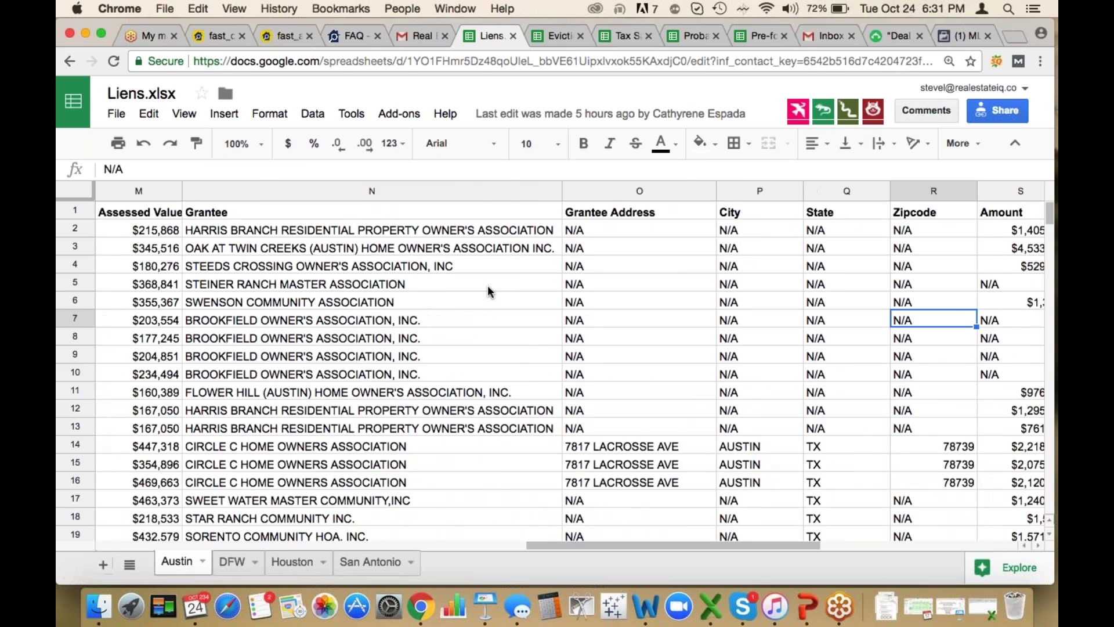
key("Left")
key("Up")
key("Up")
key("Up")
key("Up")
key("Up")
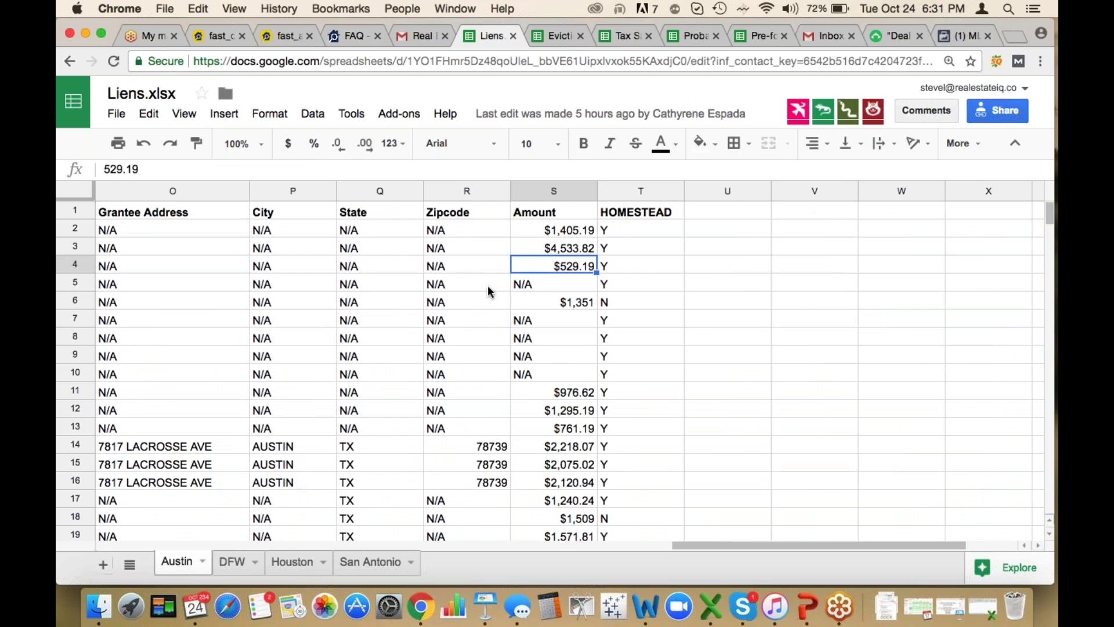
key("Up")
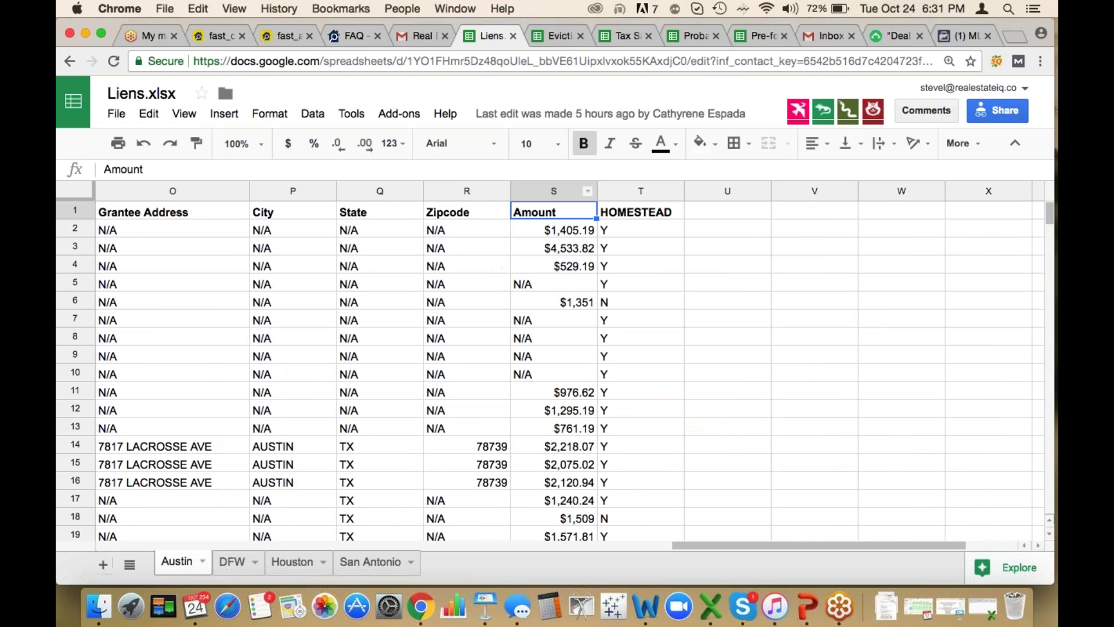
Review lien amounts down column S: $1,405.19, $529.19, $976.62, $1,475.05, $995.00, $1,081.83
left_click(571, 231)
key("Down")
key("Down")
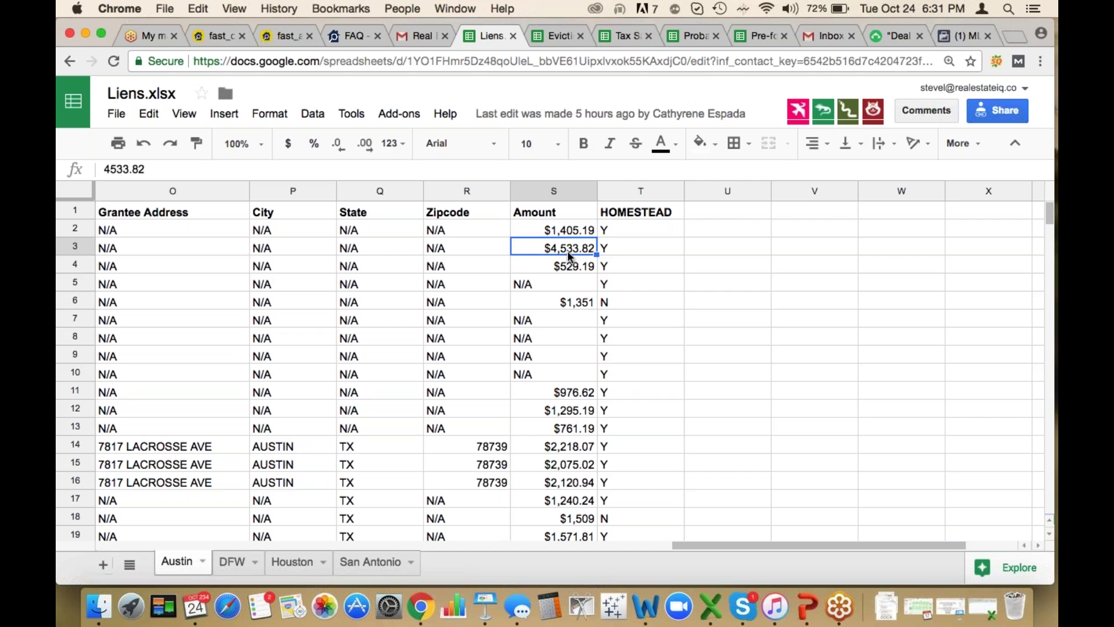
left_click(585, 391)
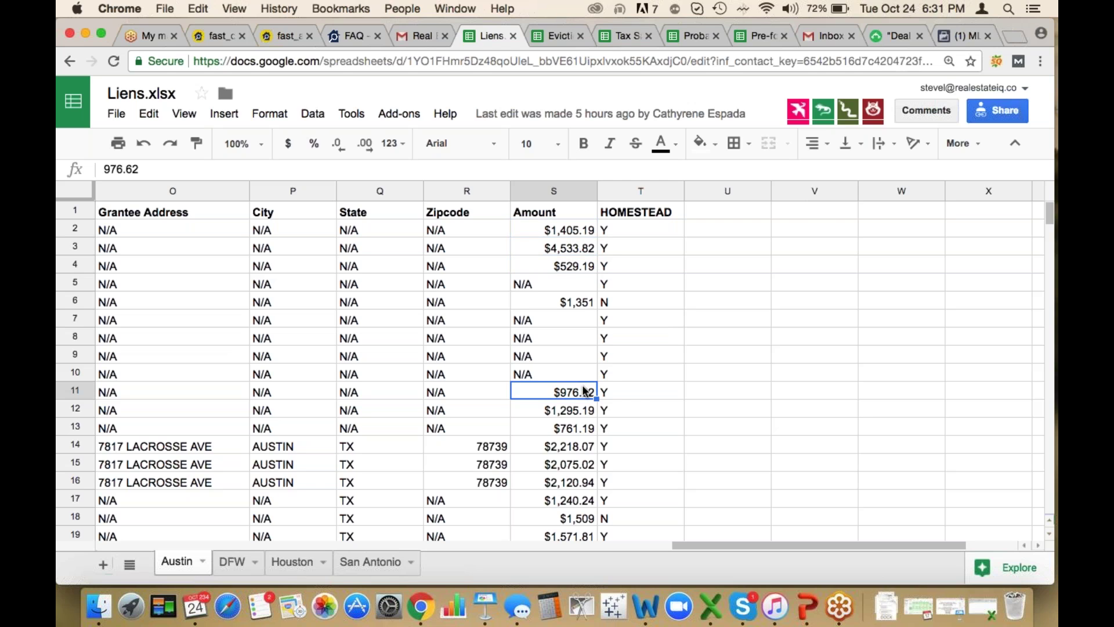
key("Down")
key("Down")
key("Down")
key("Down")
key("Down")
key("Down")
key("Down")
key("Down")
key("Down")
key("Down")
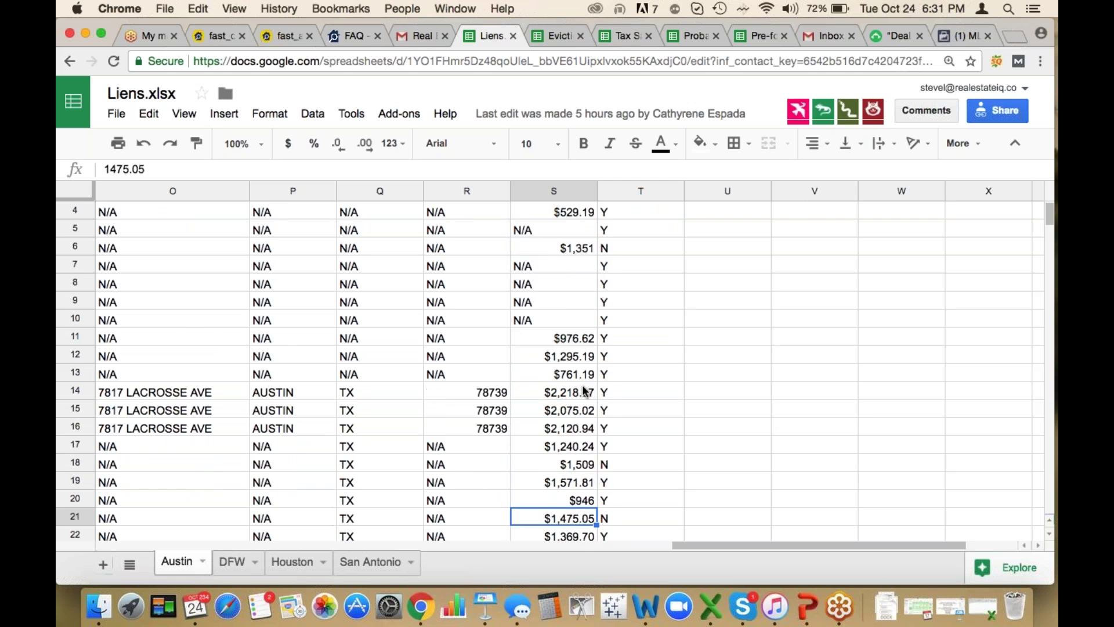
key("Down")
key("Down")
key("Down")
key("Down")
key("Down")
key("Down")
key("Down")
key("Down")
key("Down")
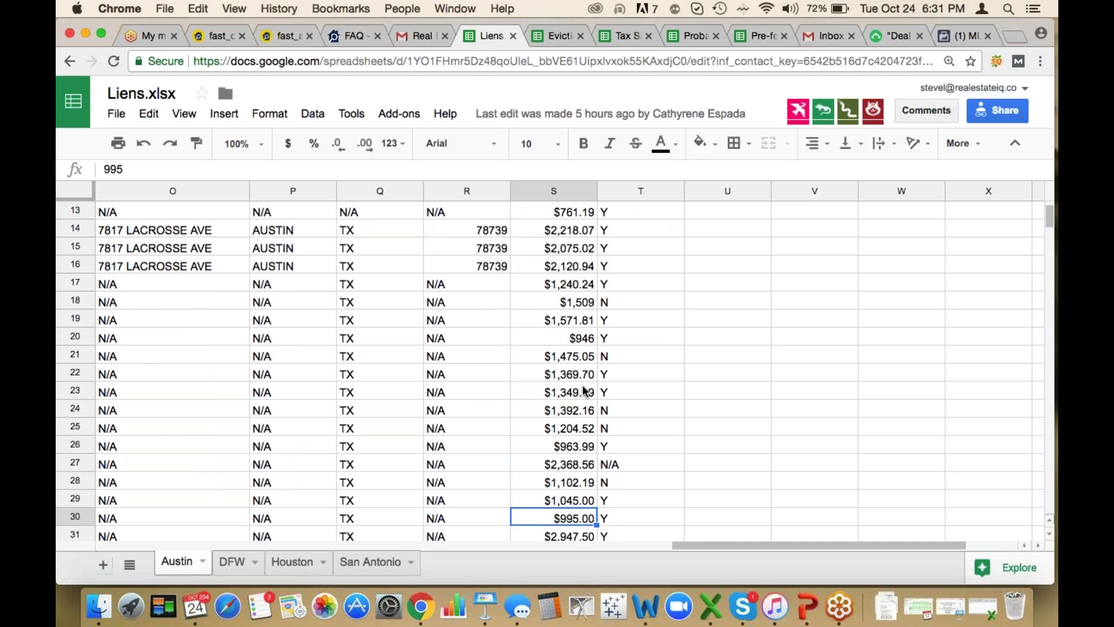
key("Down")
key("Down")
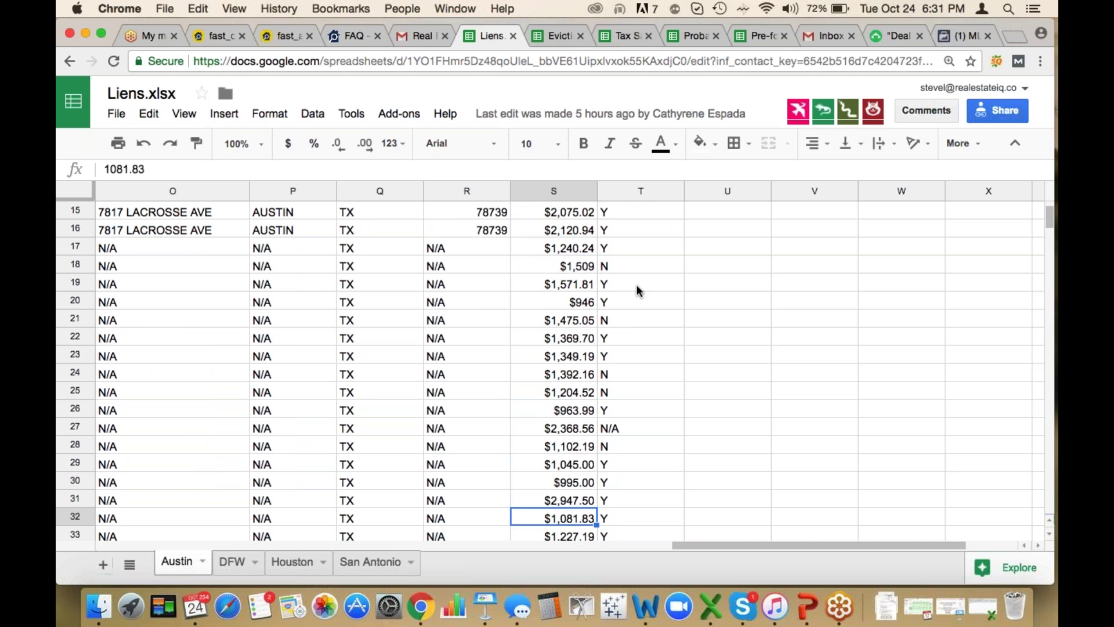
Select the entire HOMESTEAD column to see its Count of 67
left_click(637, 289)
scroll(638, 287, "up", 5)
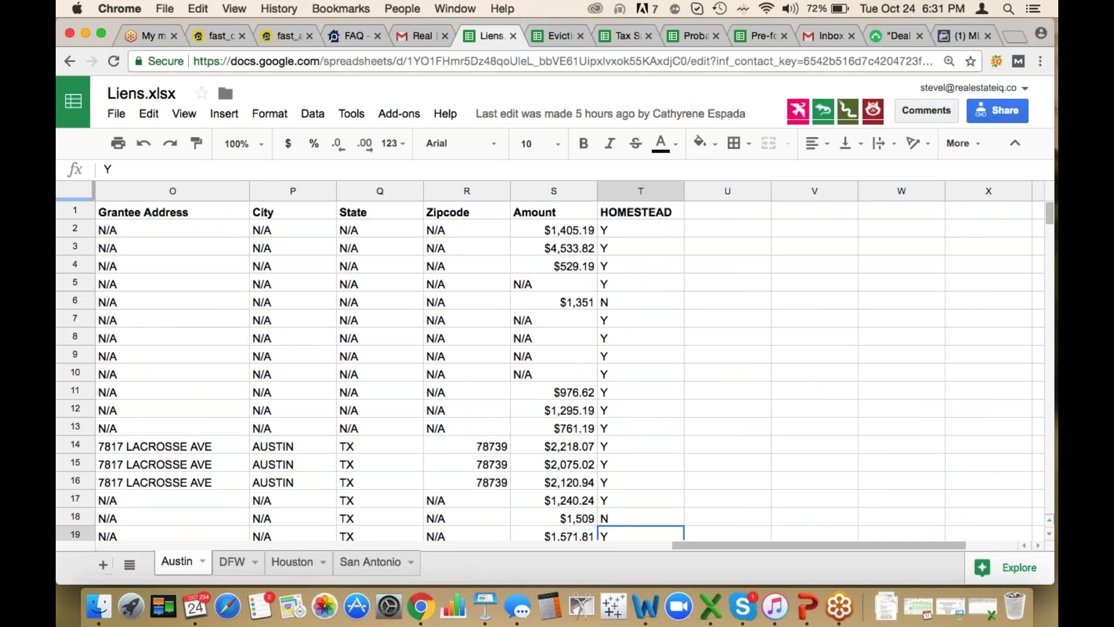
left_click(641, 191)
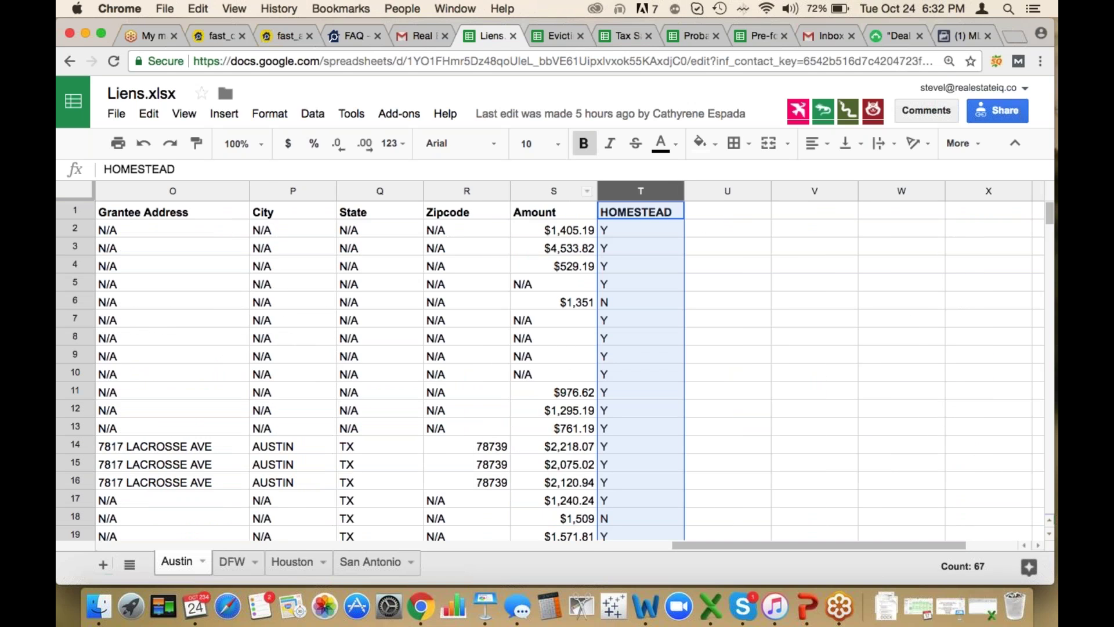